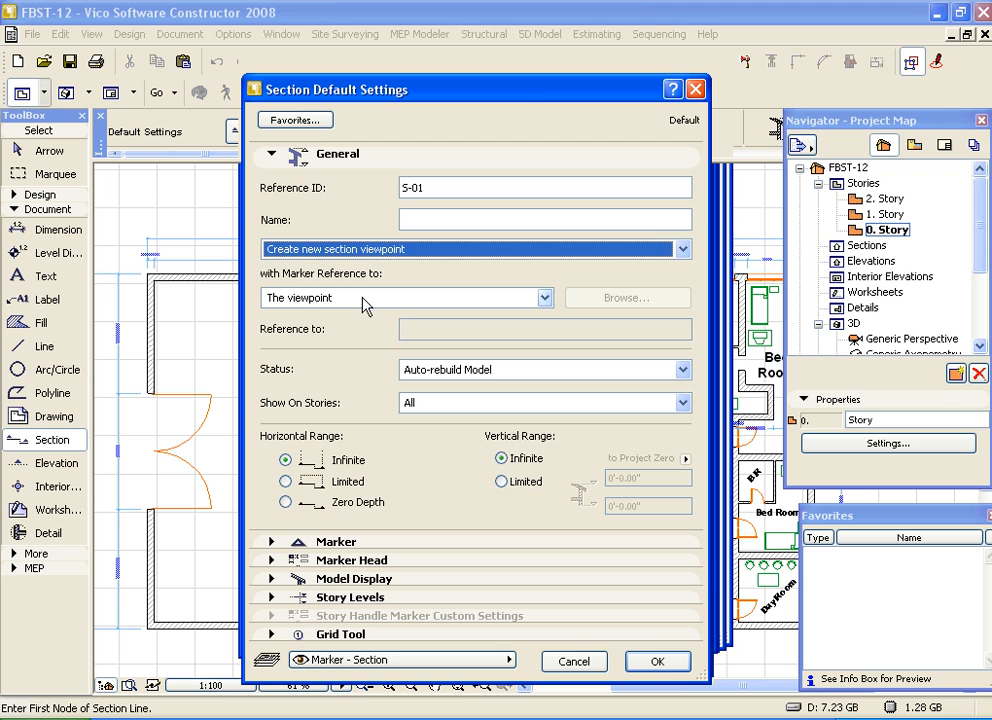
Try limiting the section's story display to Home and restore Show On Stories to All
click(362, 299)
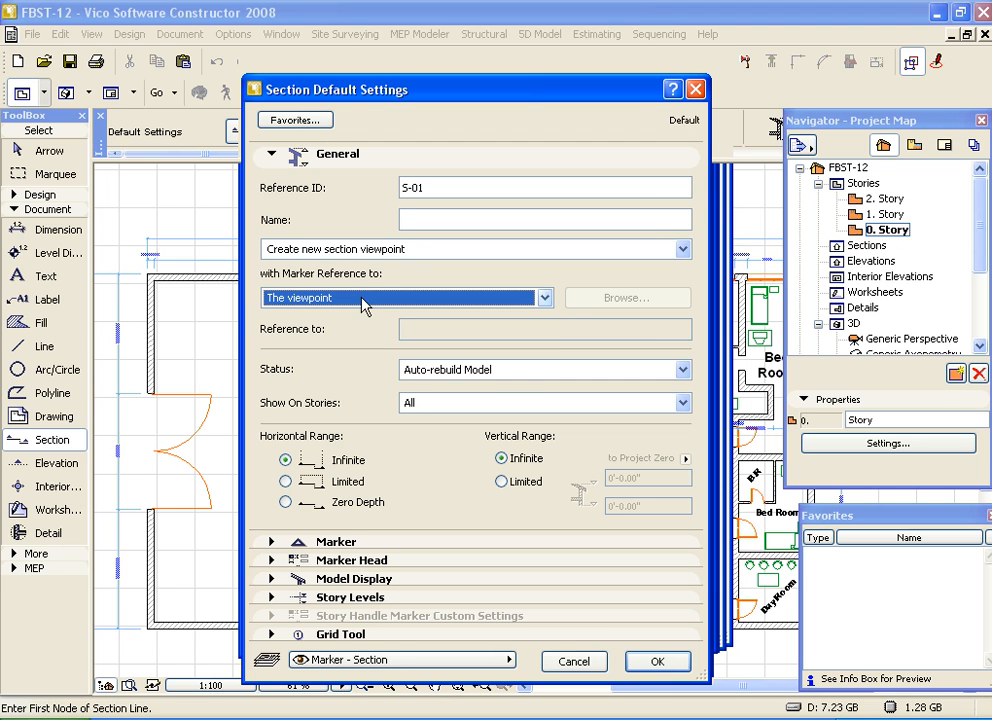
click(502, 405)
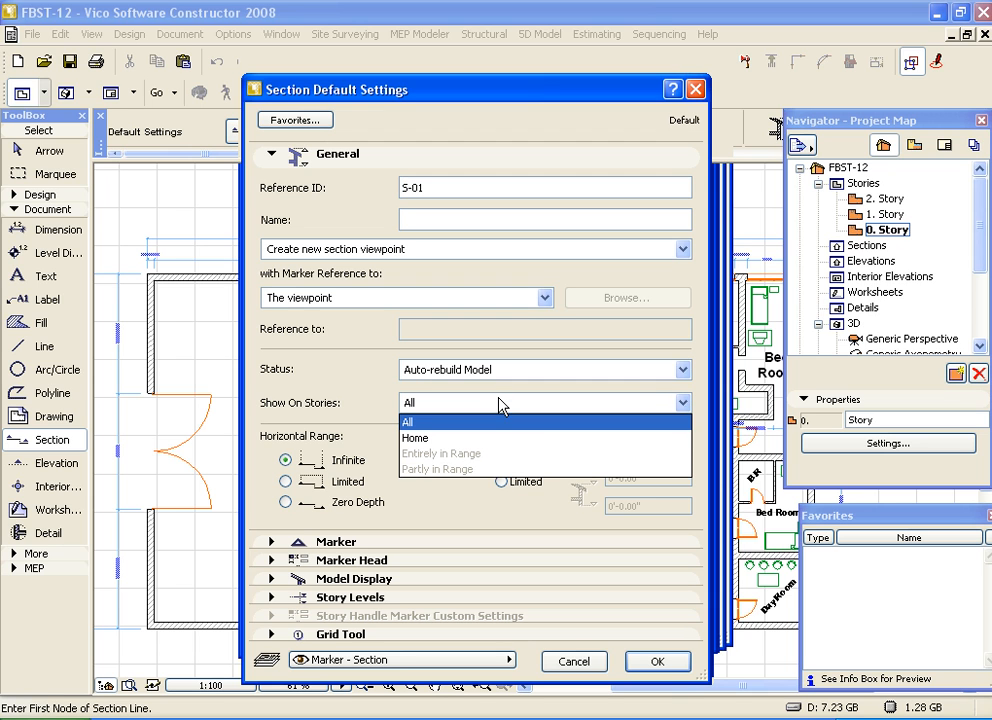
click(505, 439)
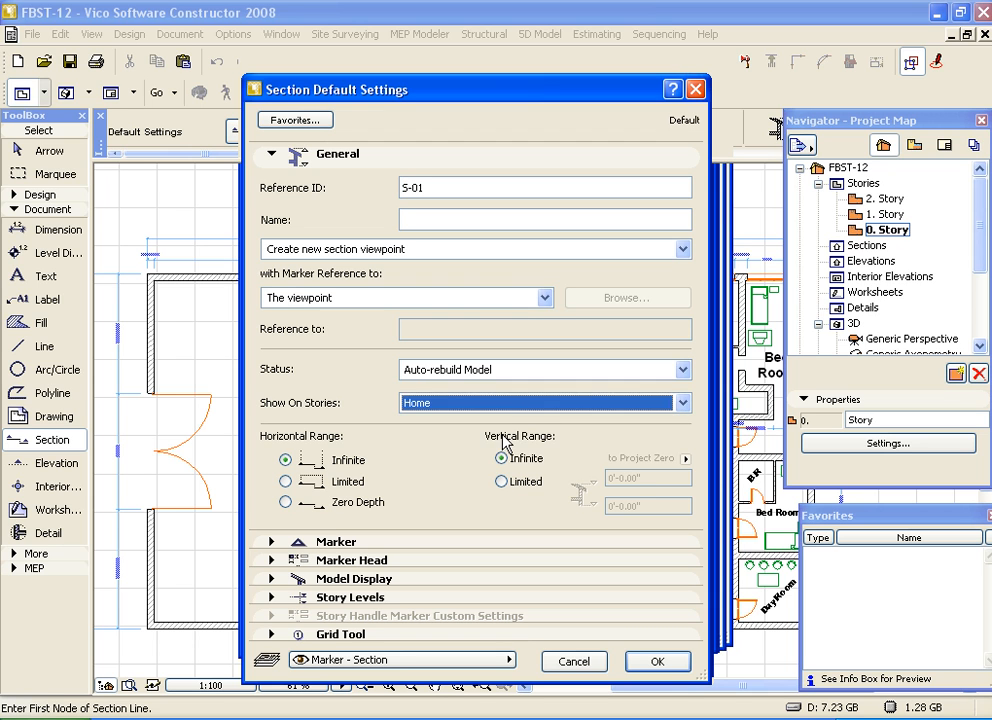
click(505, 405)
click(498, 421)
Try a limited vertical range referenced to Home Story and return the vertical range to Infinite
click(518, 489)
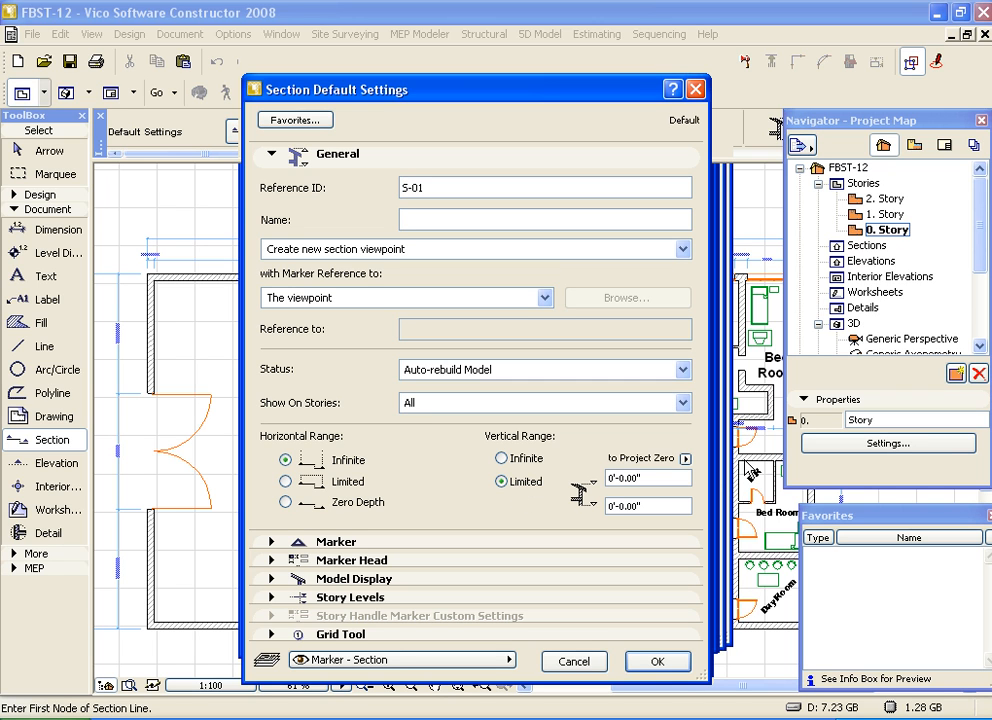
click(685, 459)
click(712, 481)
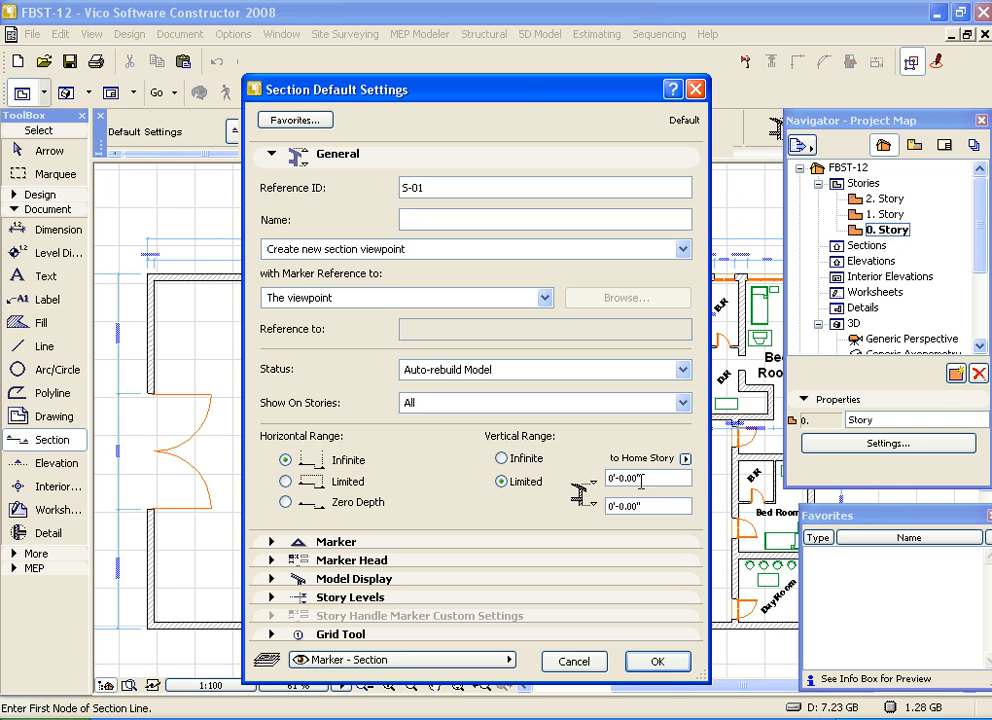
click(526, 460)
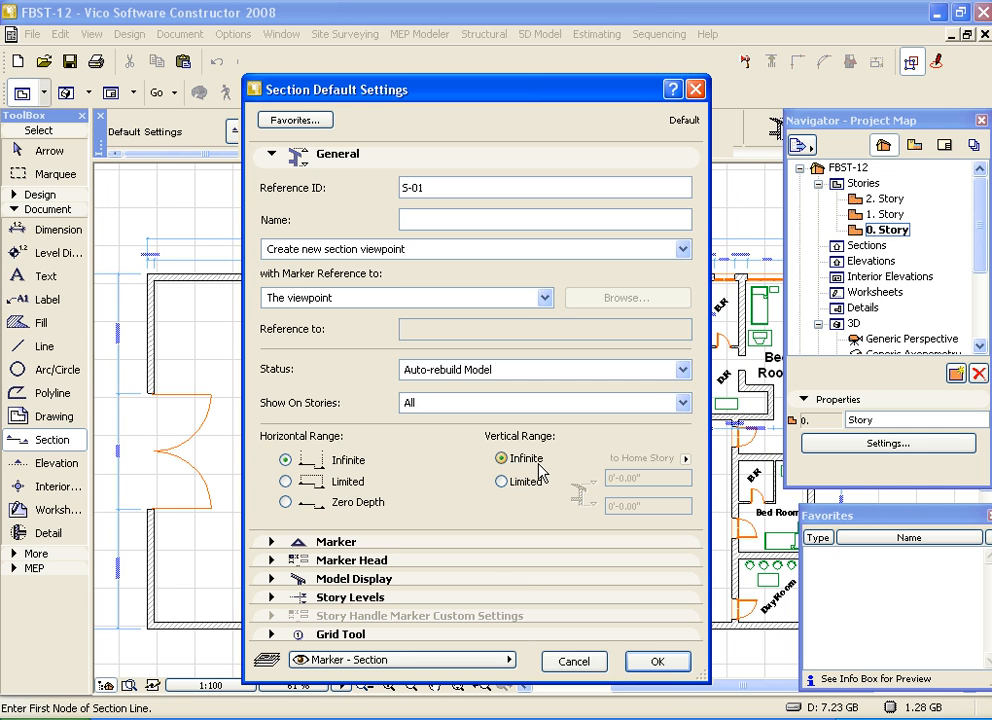
Review the marker and story level settings, then save the section settings as a favorite named Sections and accept the defaults
click(471, 544)
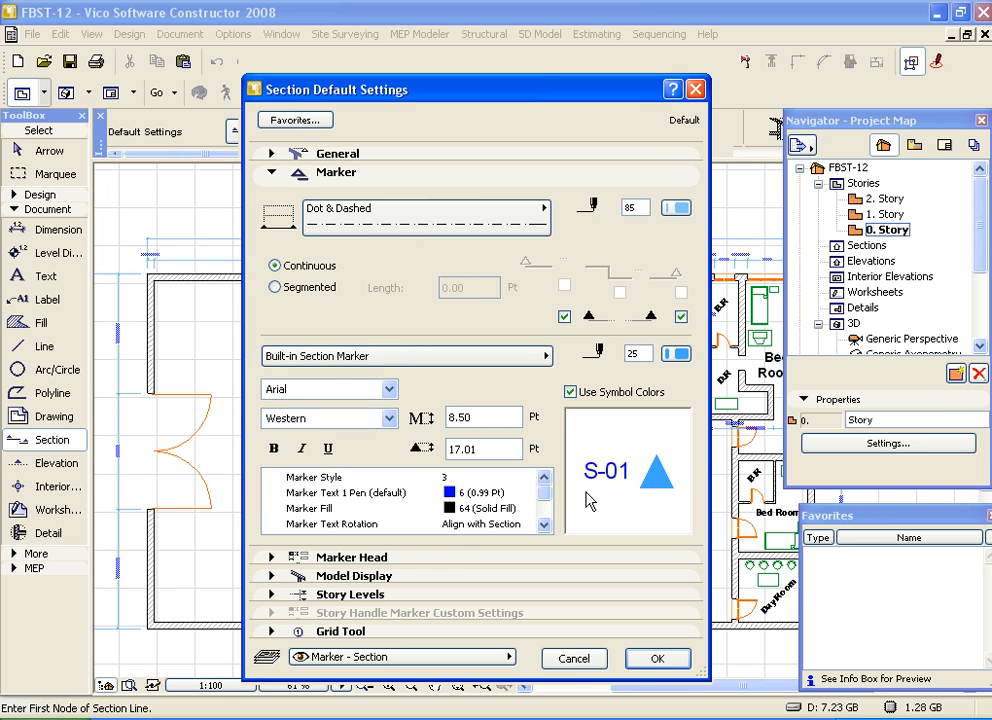
click(345, 594)
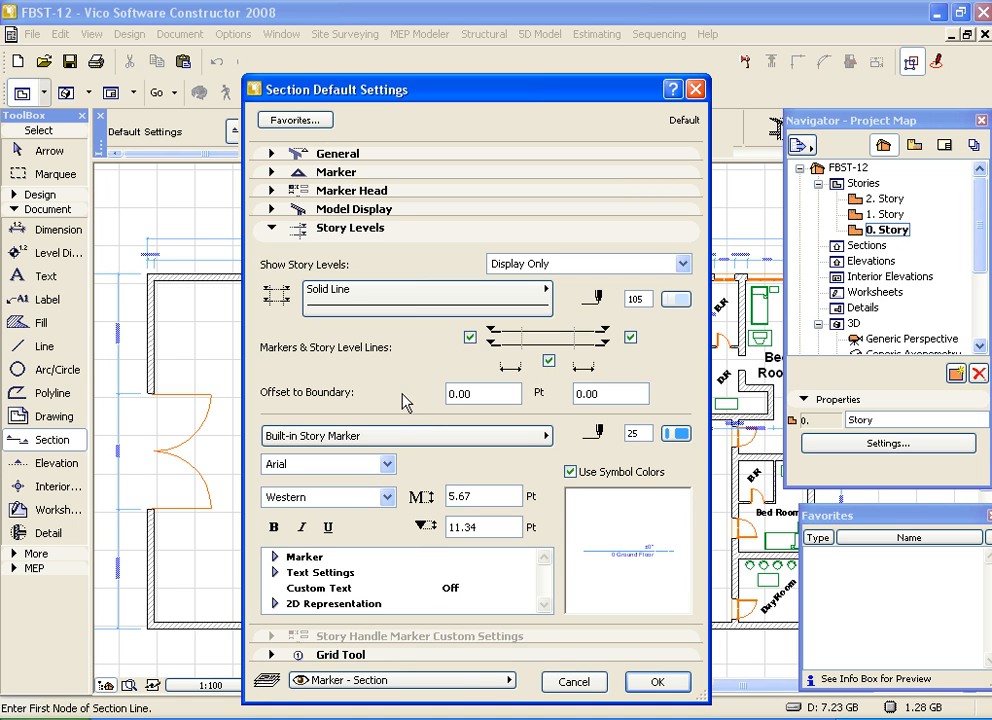
click(325, 120)
click(497, 193)
text(Sections)
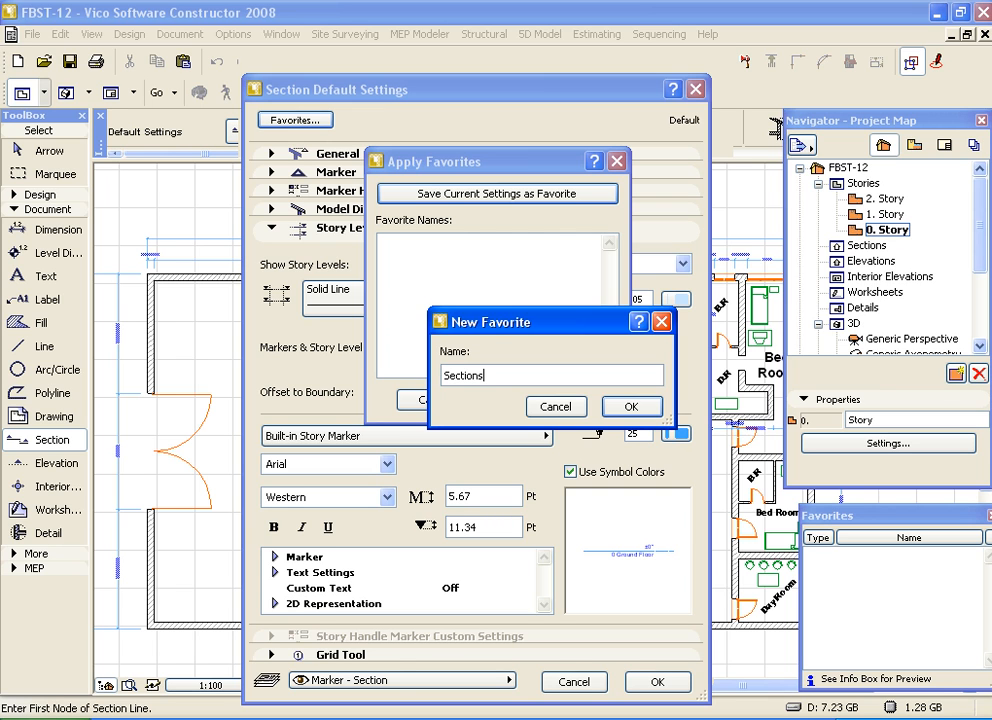
click(631, 406)
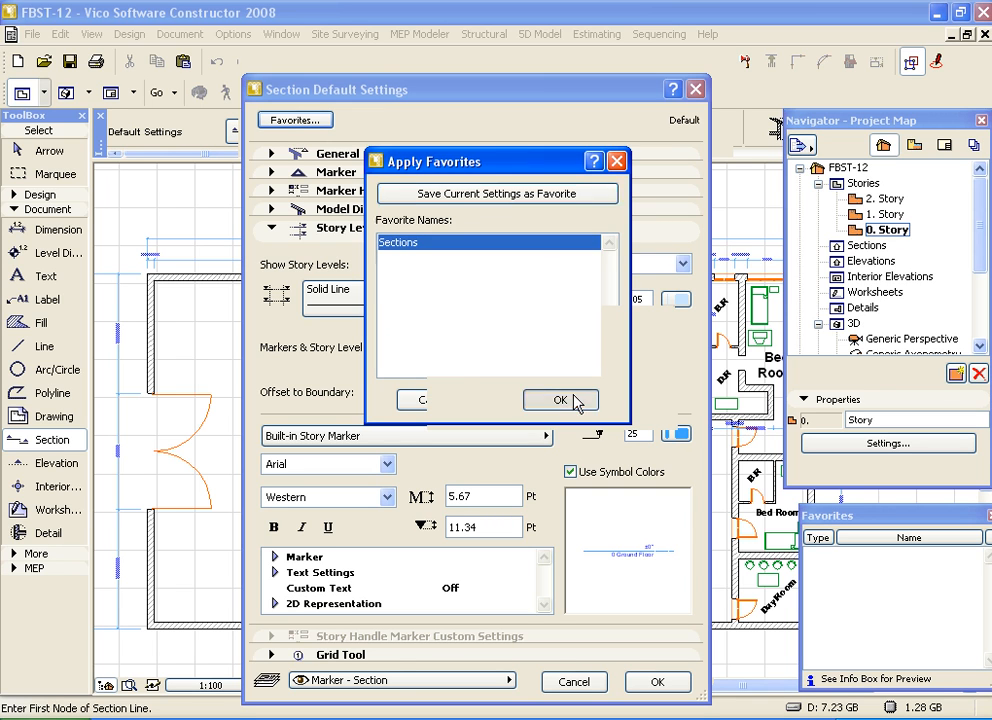
click(575, 402)
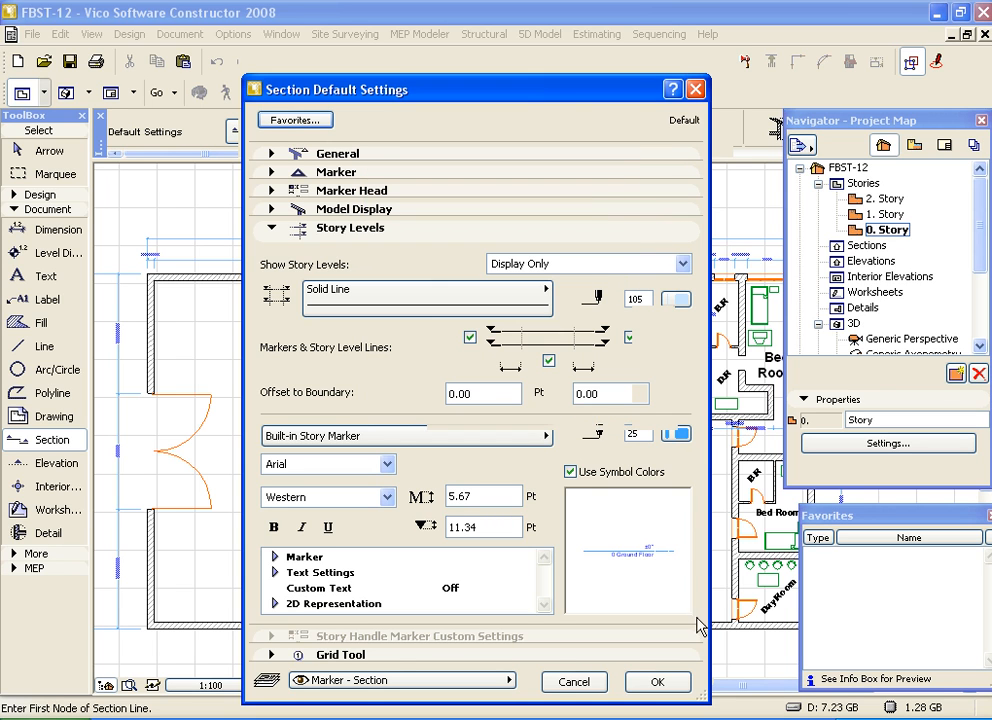
click(679, 683)
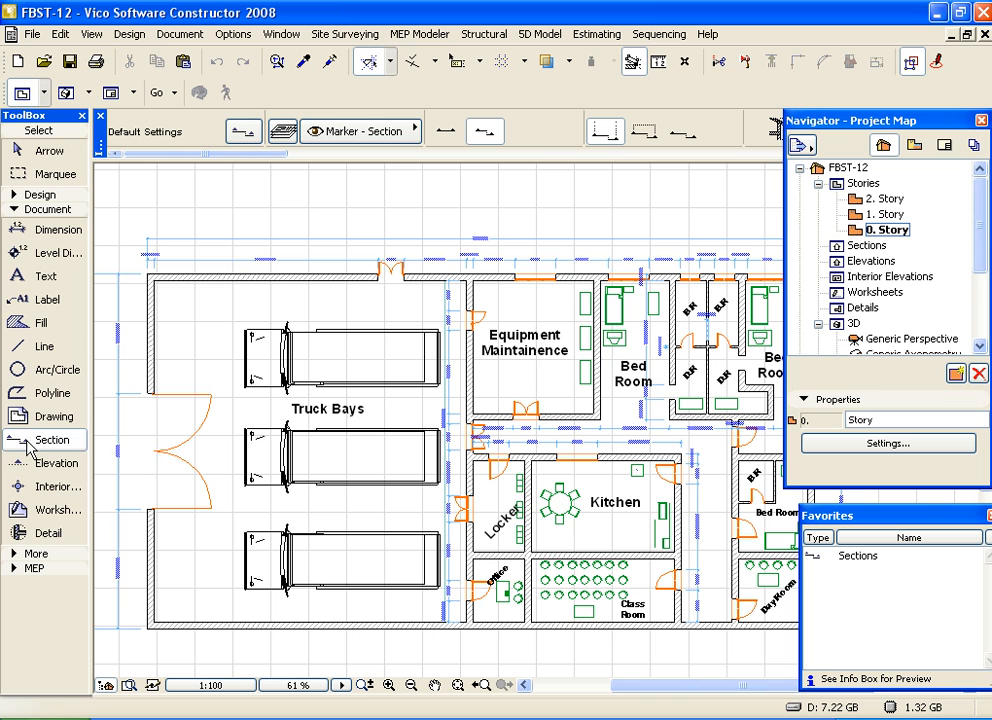
Using the Sections favorite, place a horizontal section across the upper-right bedroom, from the dressing-room partition corner to the outer wall, looking up
click(860, 557)
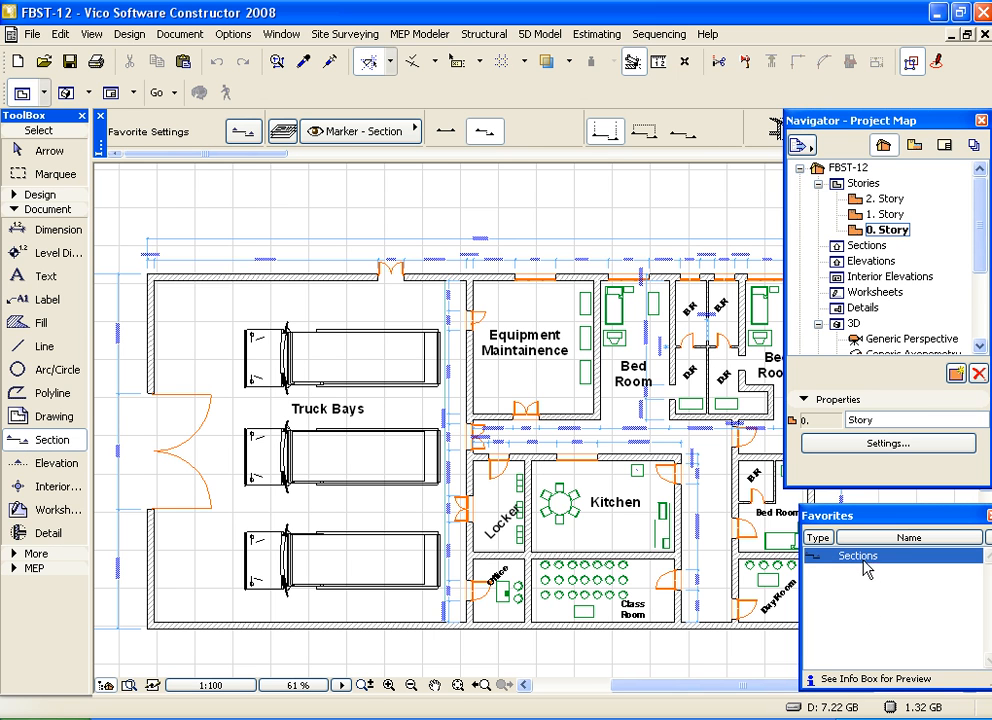
middle_drag(606, 450, 383, 434)
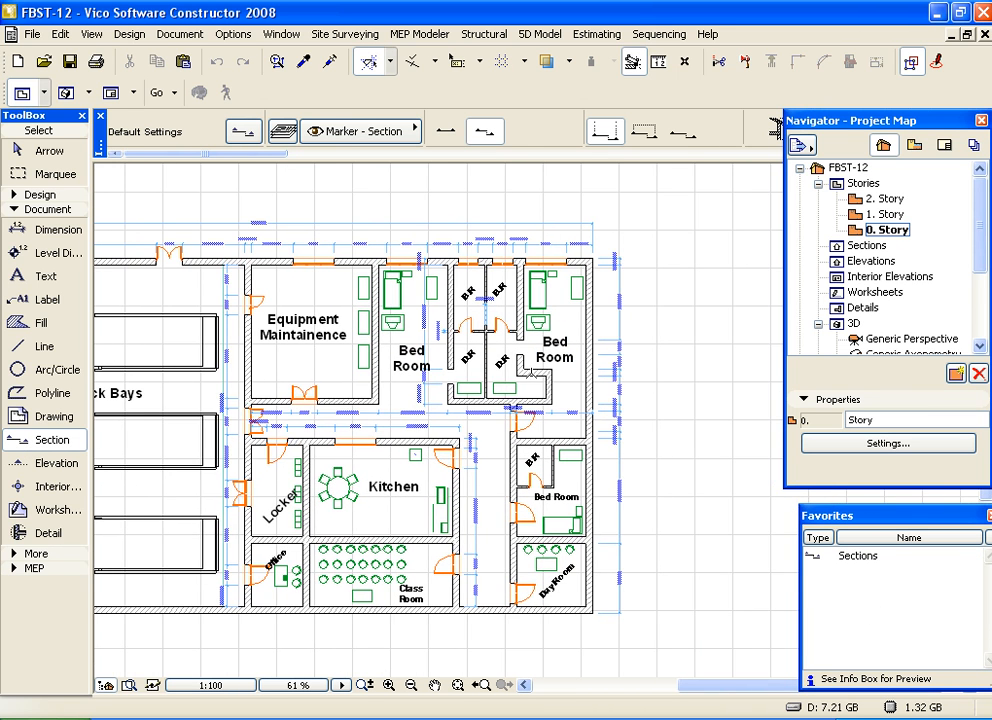
scroll(506, 381, up, 7)
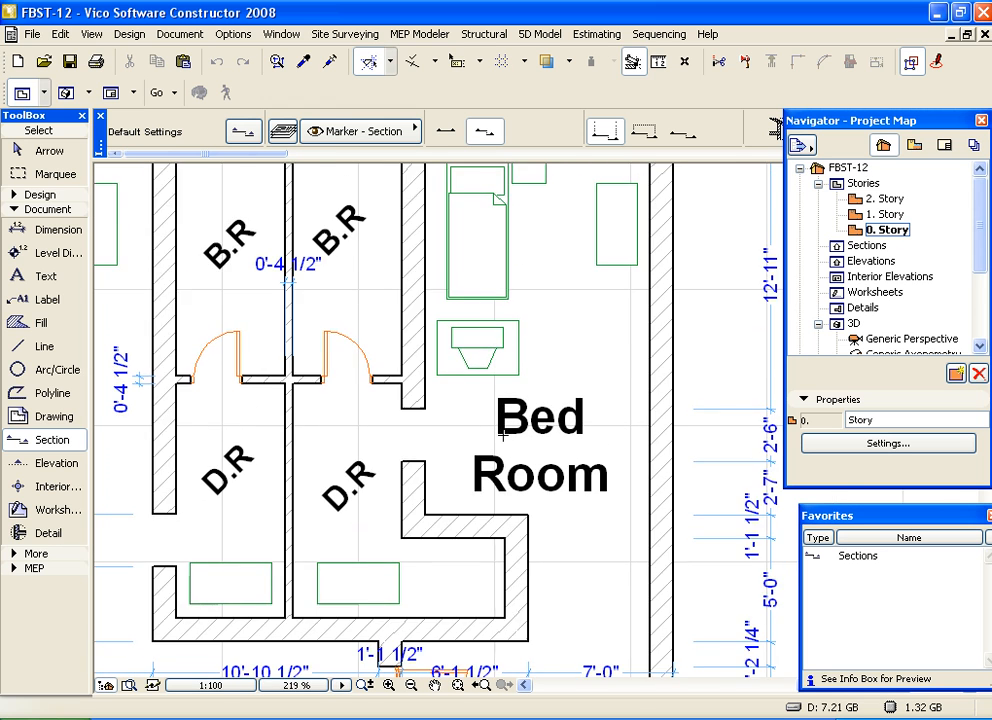
scroll(467, 401, up, 5)
middle_drag(467, 401, 453, 466)
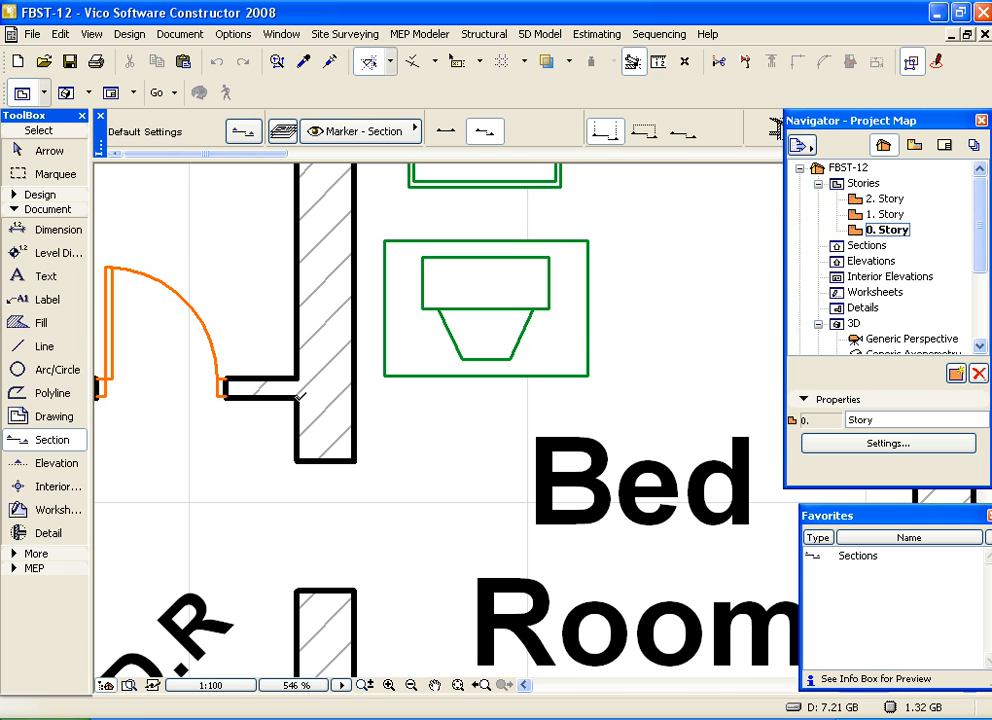
click(297, 400)
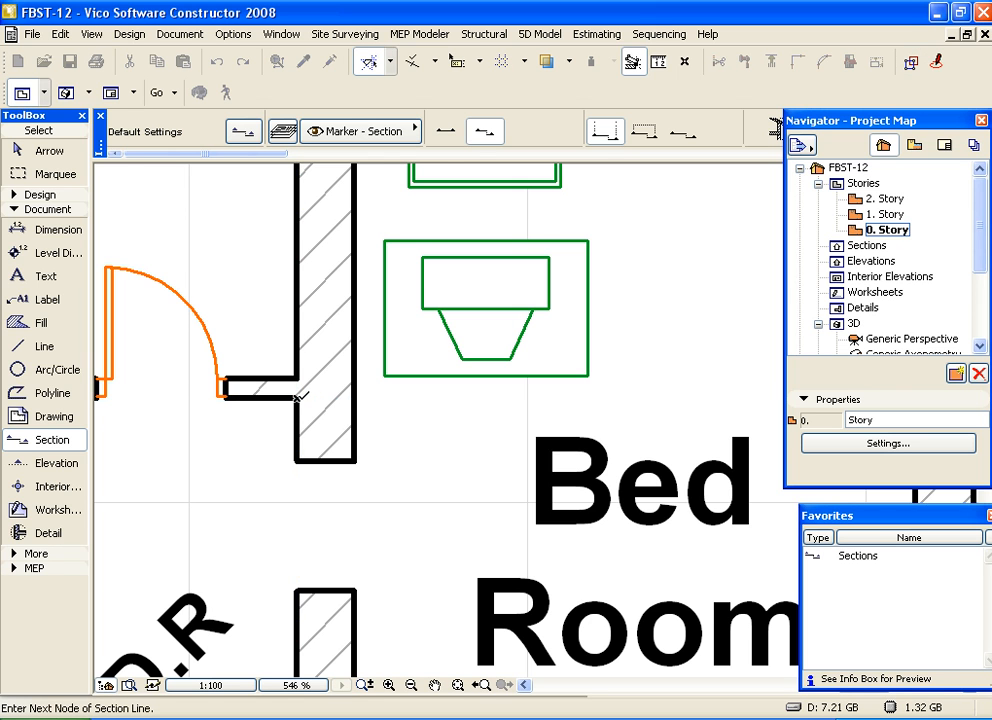
scroll(617, 403, down, 1)
middle_drag(617, 403, 350, 441)
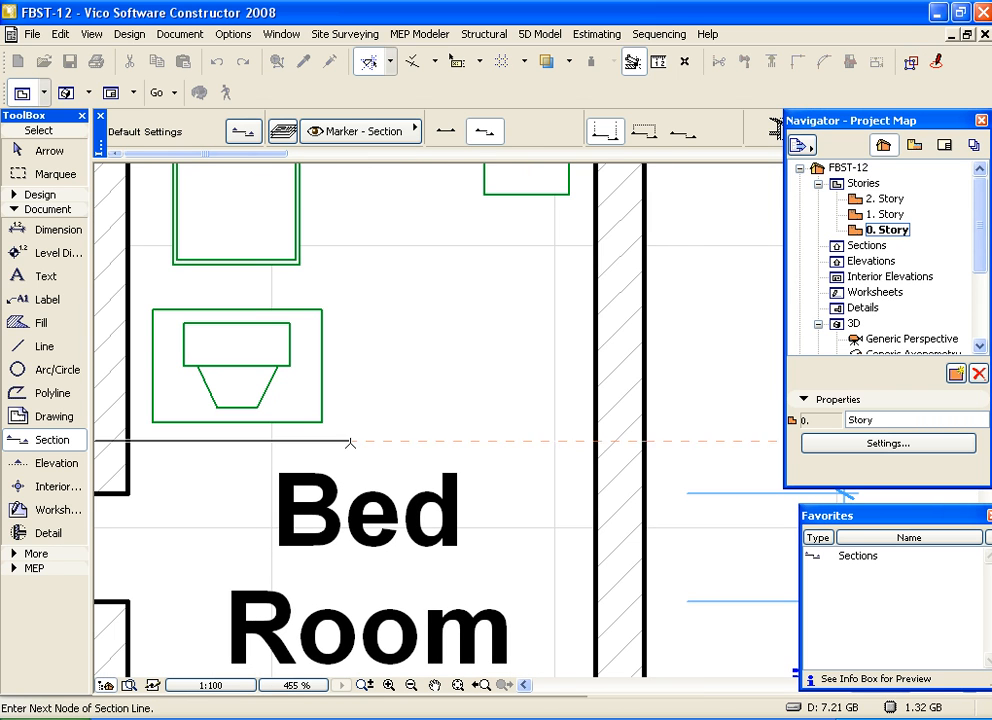
right_click(645, 439)
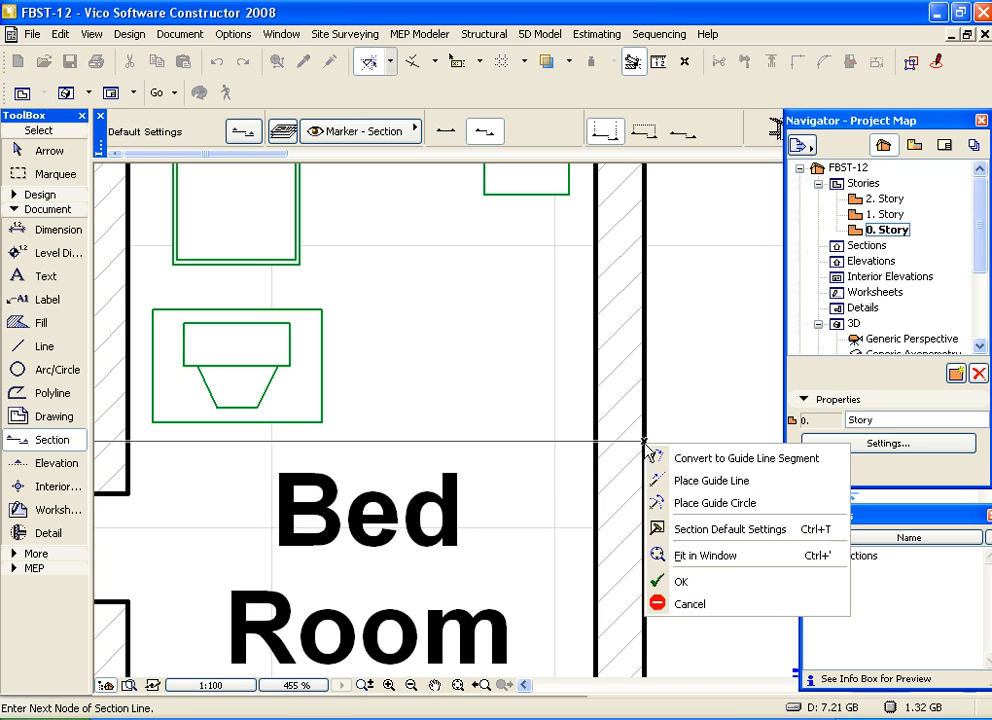
click(673, 583)
mouse_move(441, 357)
middle_down()
mouse_move(469, 452)
mouse_move(499, 498)
middle_up()
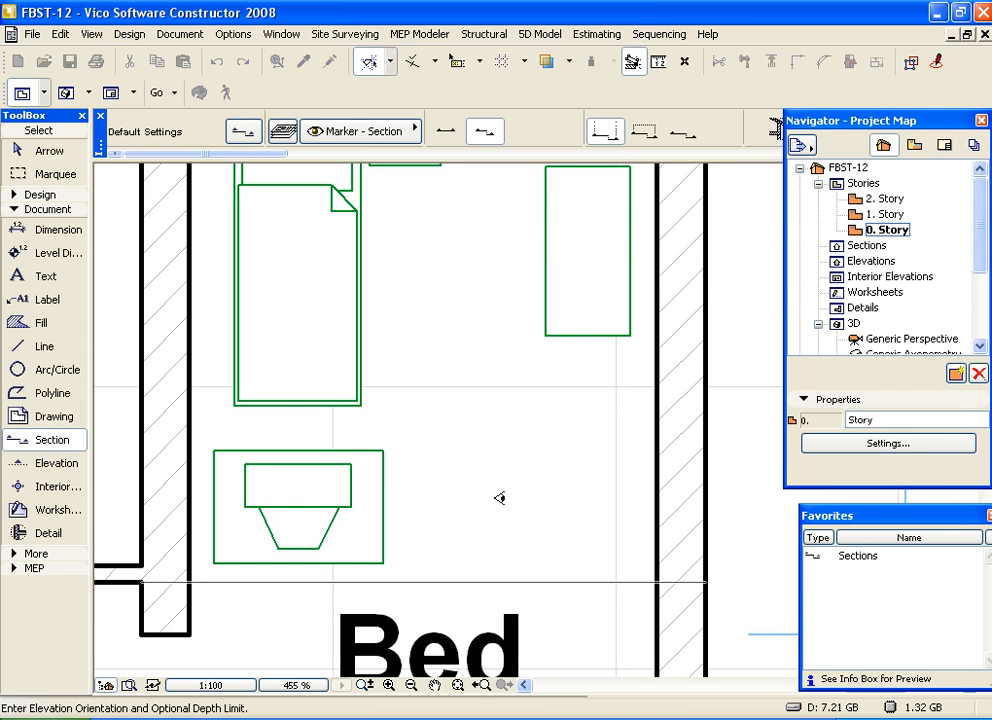
click(463, 312)
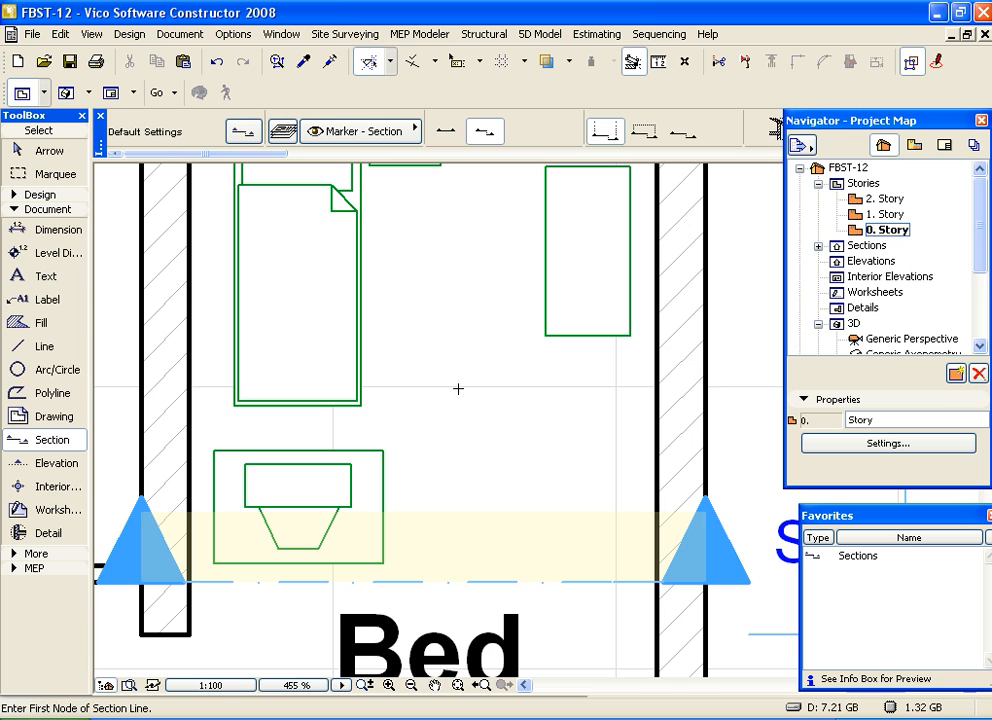
scroll(460, 381, down, 3)
scroll(390, 505, up, 1)
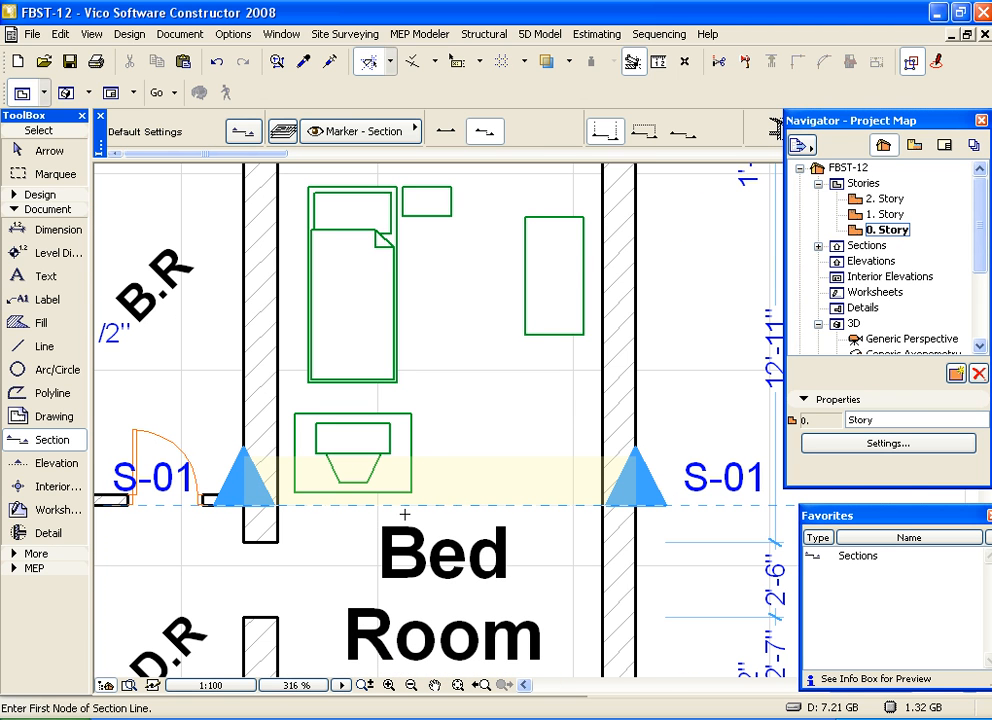
scroll(345, 446, down, 2)
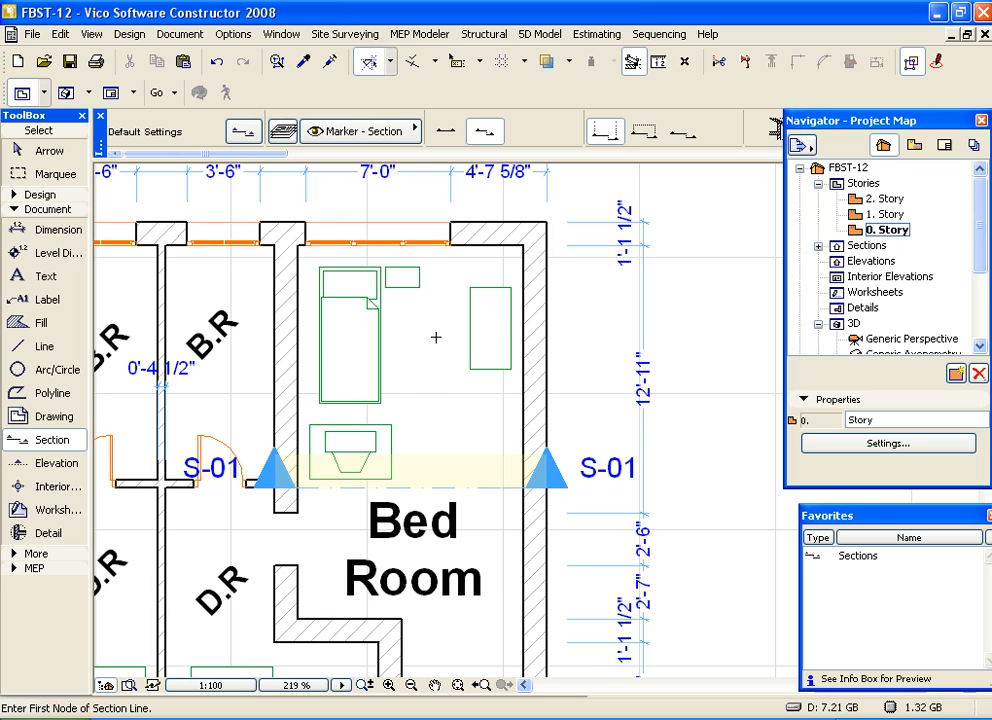
middle_drag(434, 377, 489, 312)
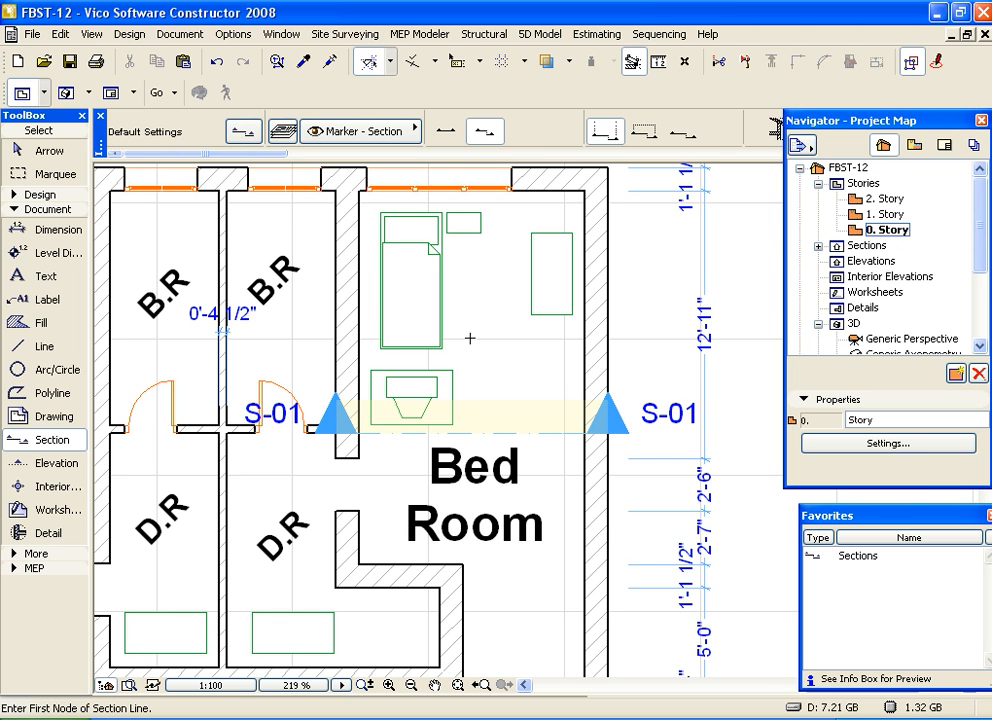
middle_drag(429, 357, 489, 357)
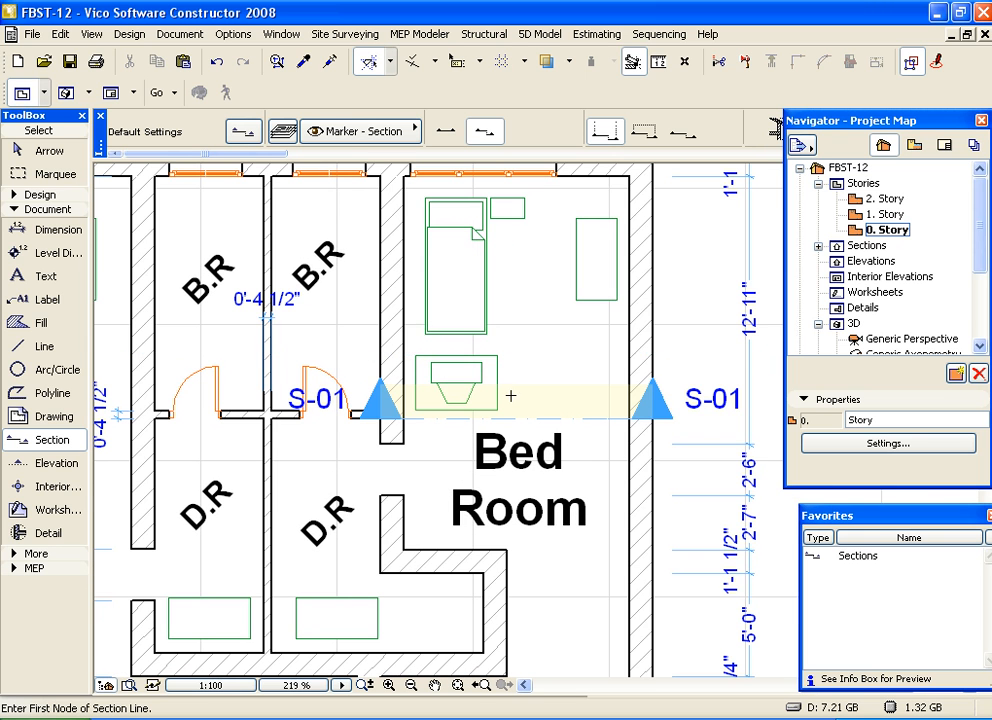
middle_drag(527, 512, 587, 438)
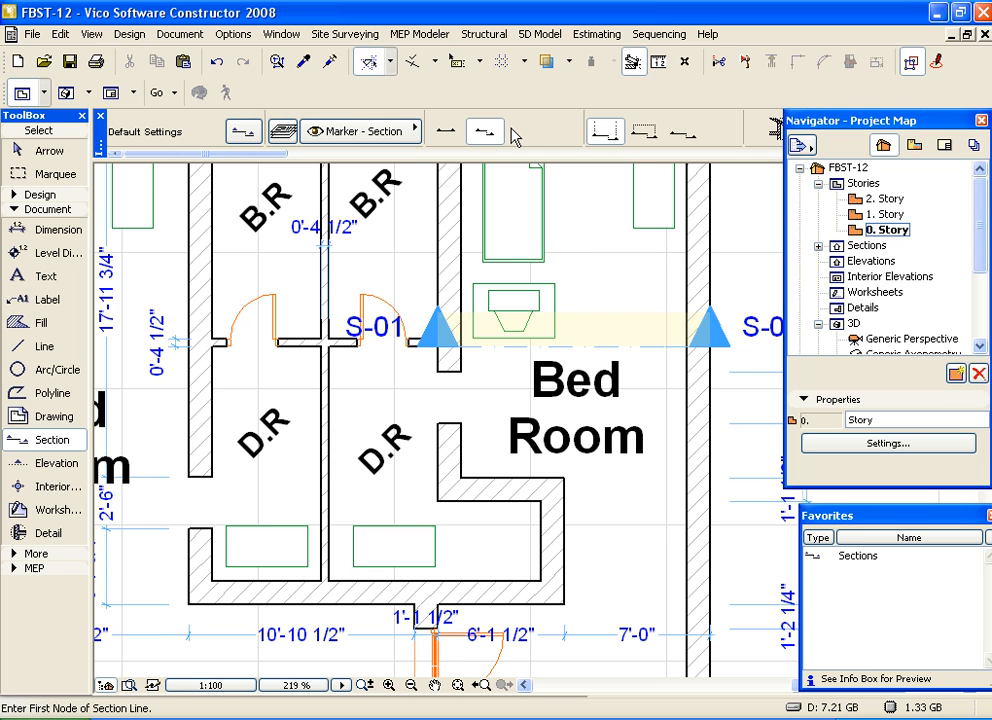
Place a second horizontal section across the lower bedroom, between its bathroom and entry door, ending at the outer wall and looking down
scroll(392, 382, down, 2)
middle_drag(365, 450, 379, 319)
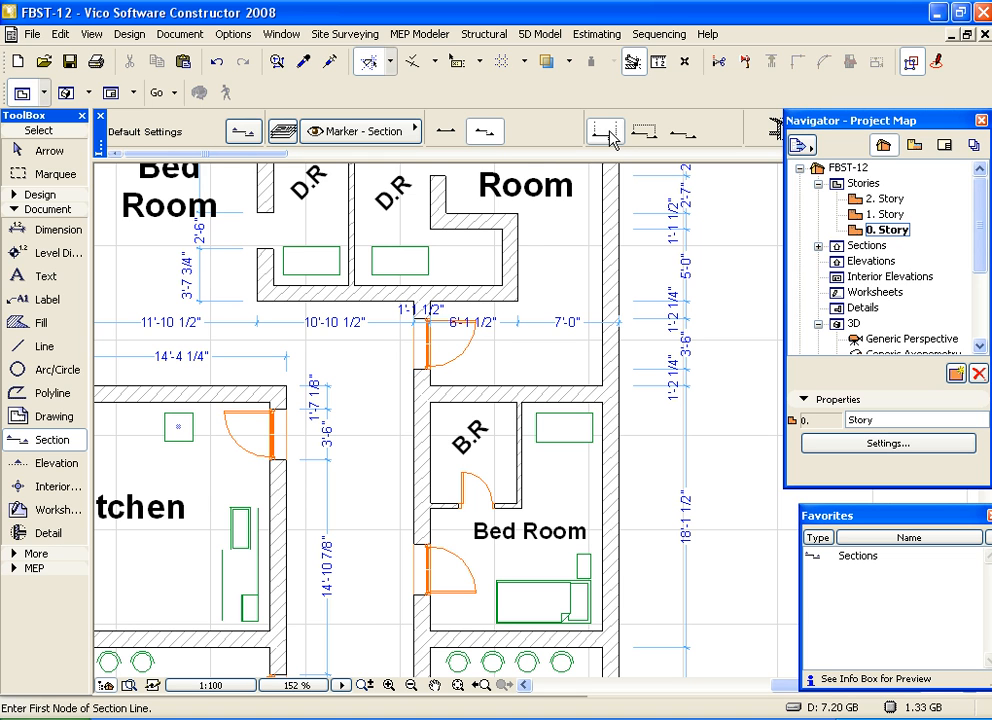
middle_drag(408, 526, 317, 366)
scroll(317, 366, up, 1)
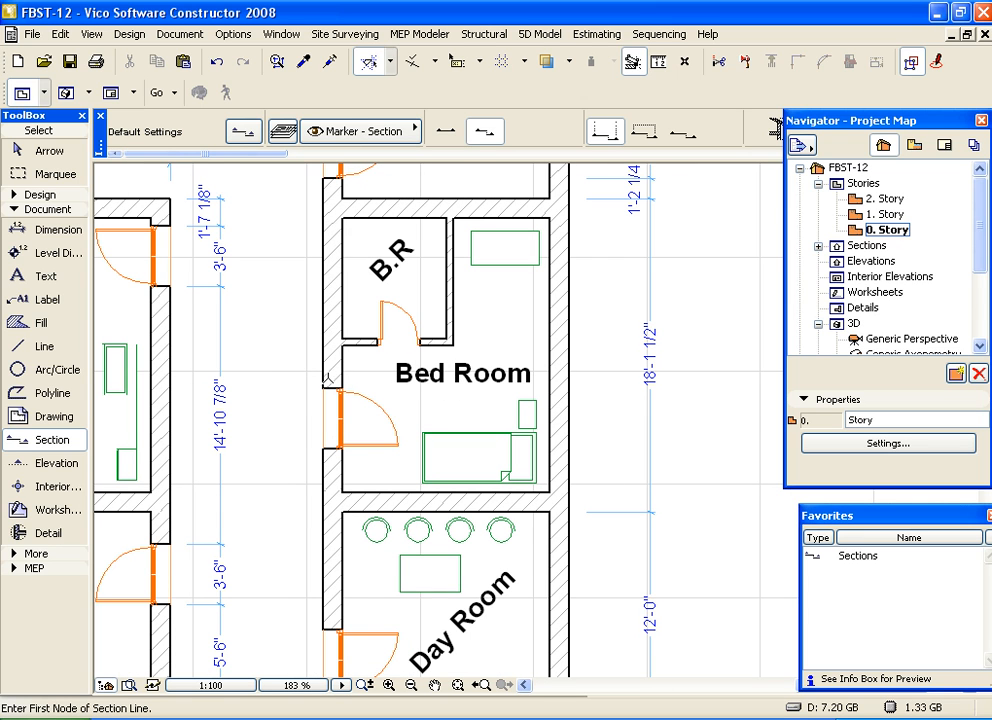
click(314, 370)
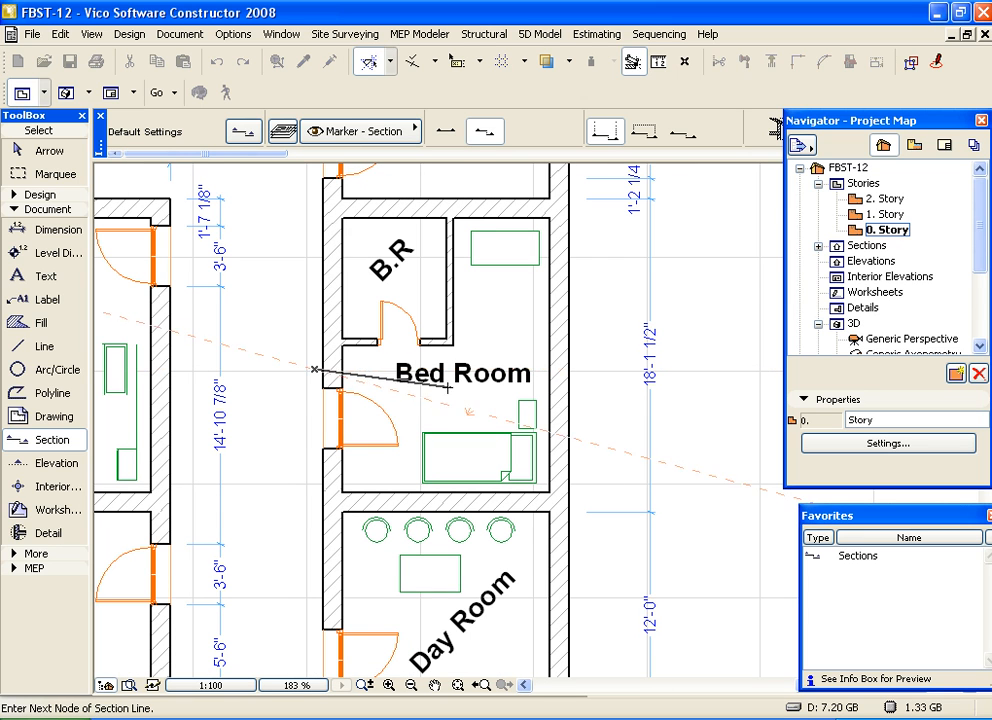
click(569, 369)
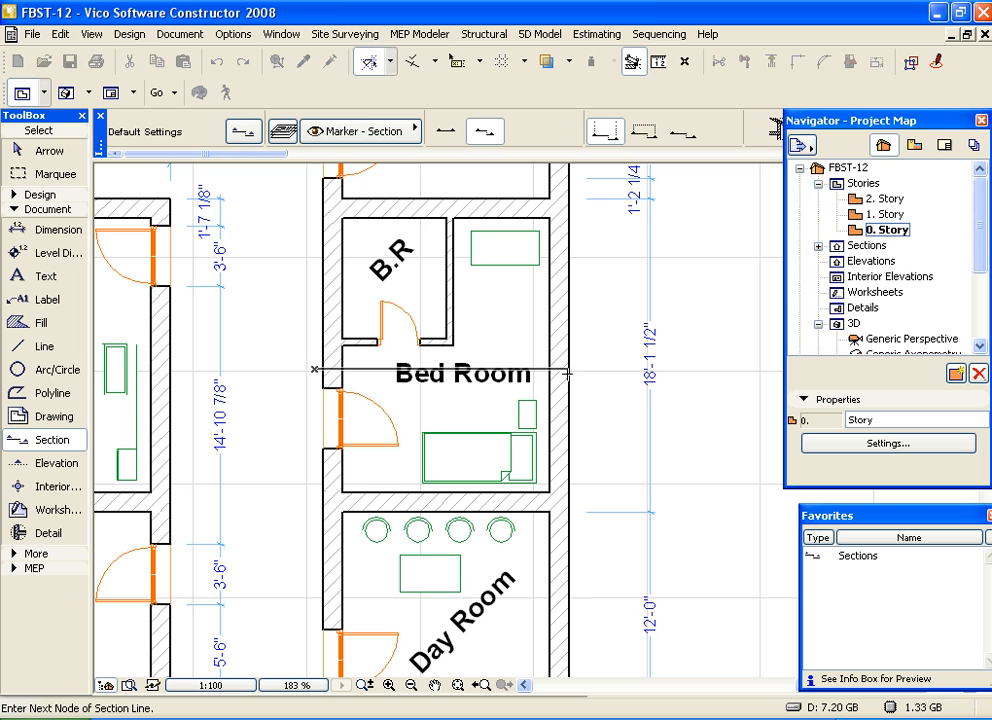
right_click(472, 404)
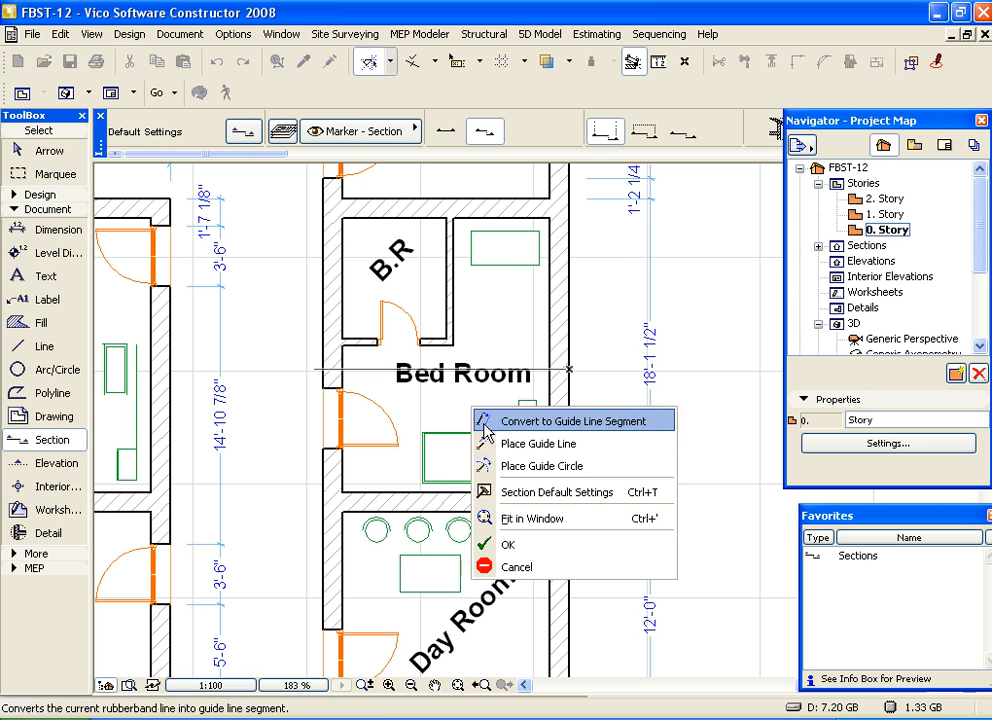
click(492, 545)
click(412, 470)
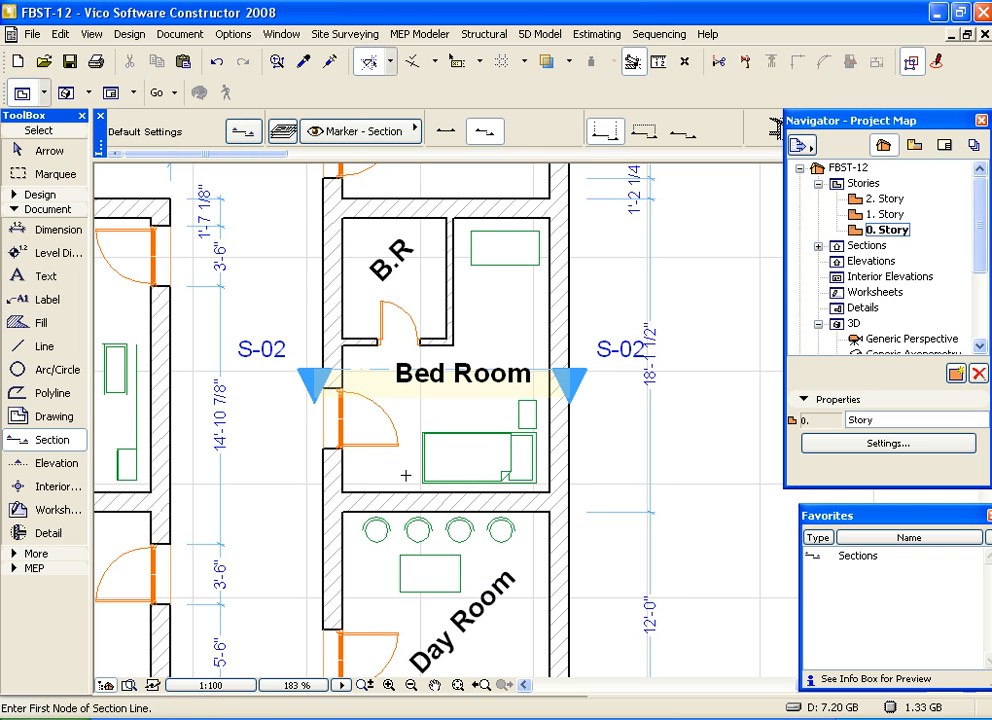
Place a horizontal section across the Day Room above its entry door, from the corridor wall to the outer wall, looking up
scroll(405, 474, down, 3)
middle_drag(405, 472, 393, 363)
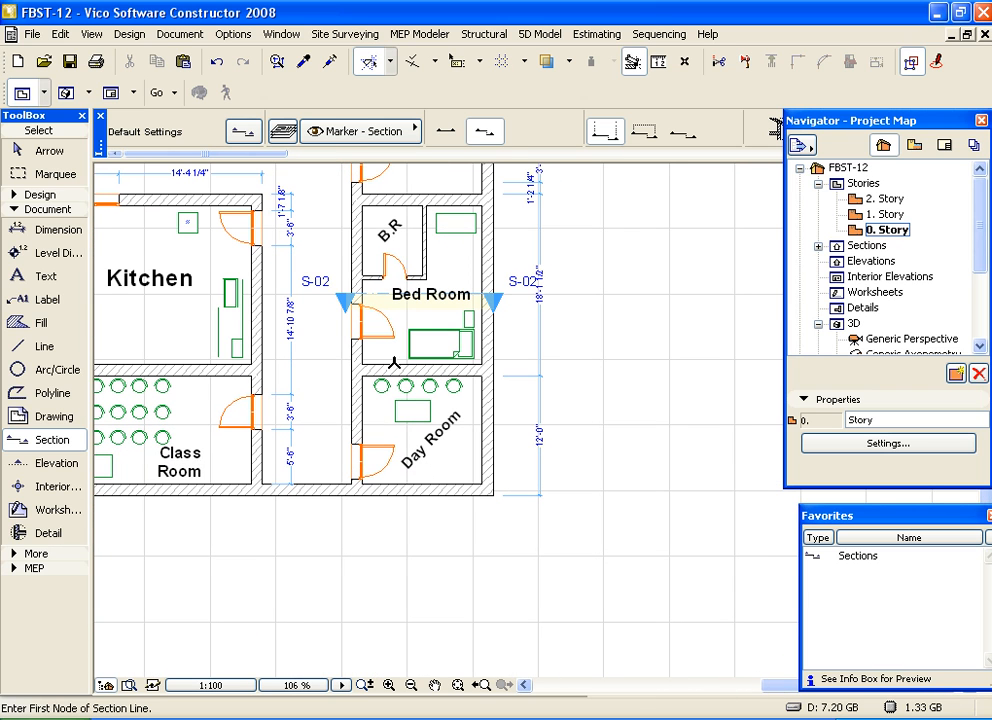
click(351, 427)
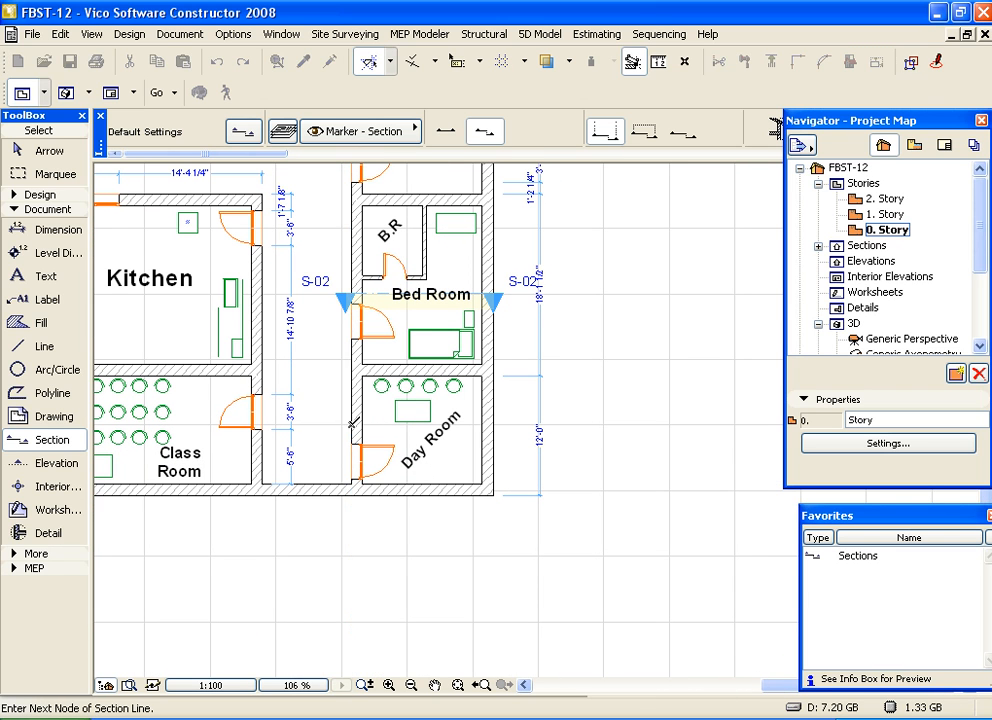
right_click(456, 412)
click(489, 549)
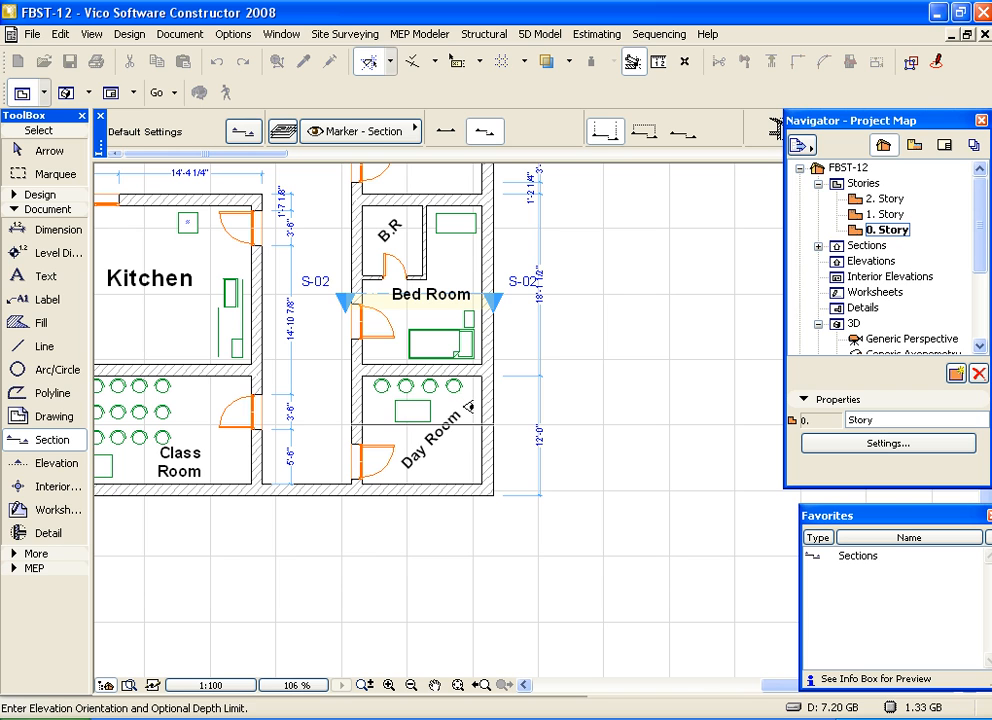
click(467, 404)
Place a vertical section through the Kitchen, from the wall beside its window down to the Class Room wall, looking left
scroll(323, 394, down, 3)
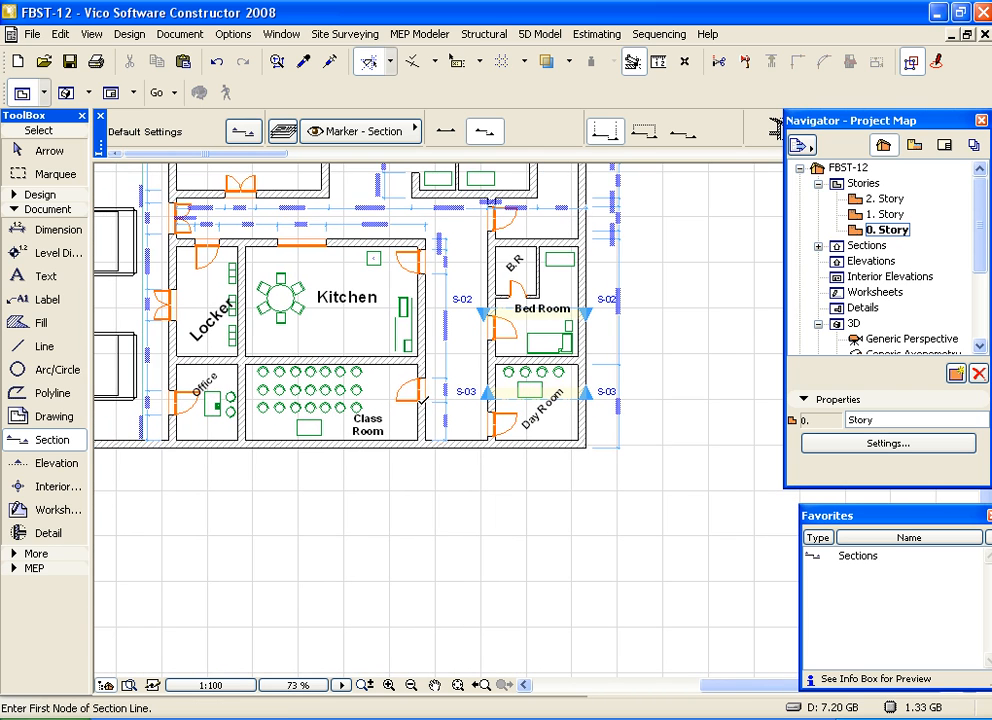
middle_drag(429, 371, 518, 385)
scroll(518, 385, down, 1)
scroll(488, 322, up, 3)
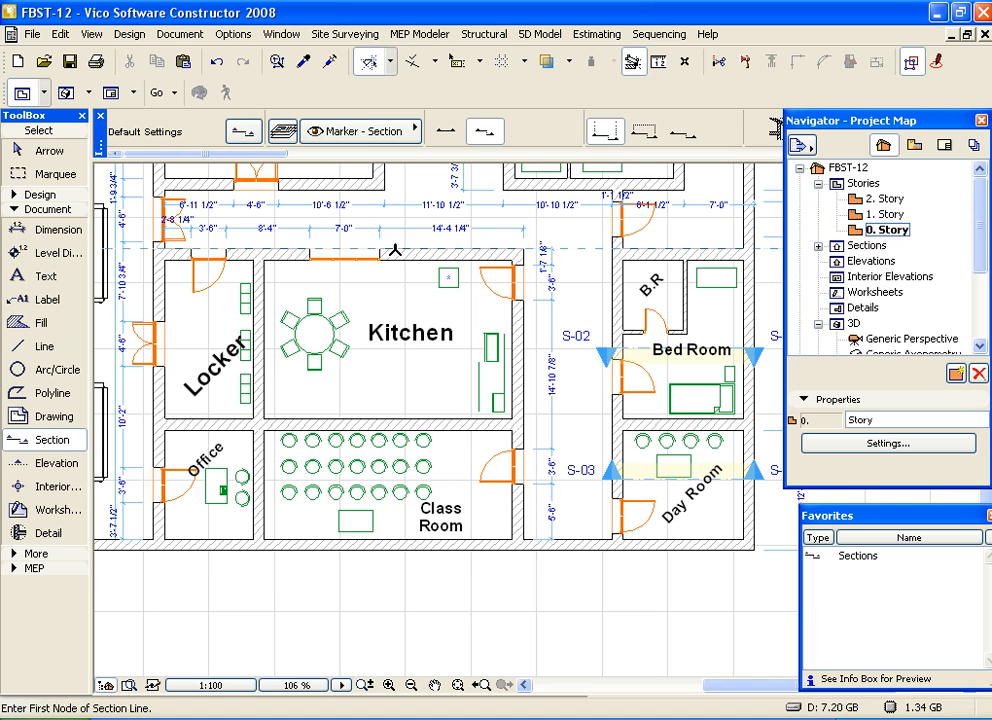
click(401, 250)
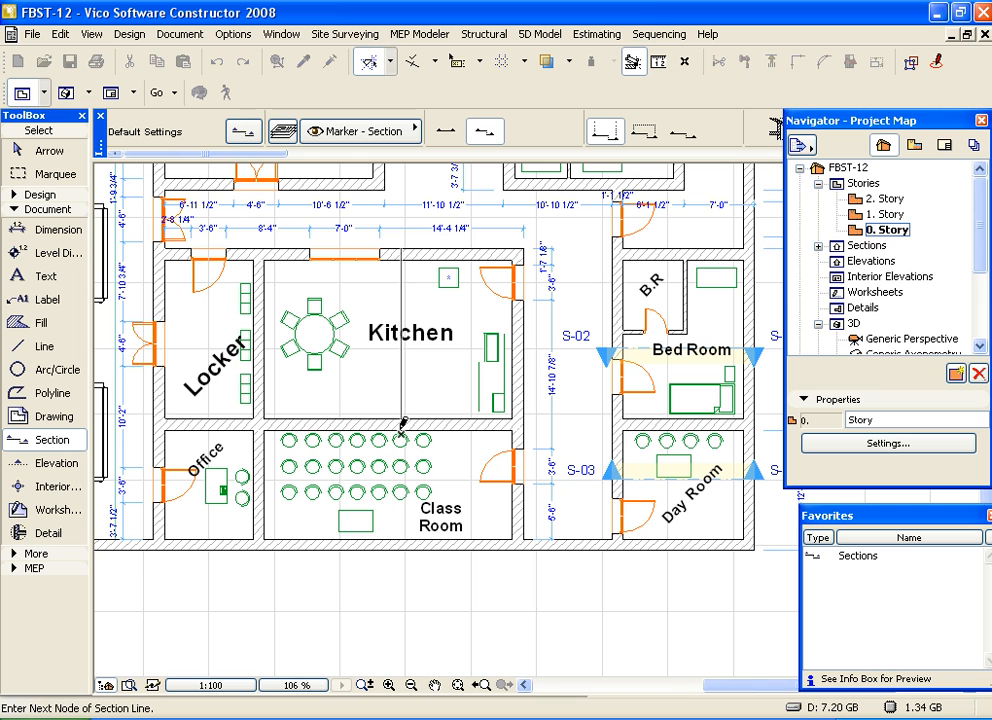
right_click(382, 380)
click(402, 513)
click(343, 376)
Start a stepped section at the Truck Bays' outer wall, running between the lower two trucks and turning up across the middle truck's rear
scroll(338, 399, down, 3)
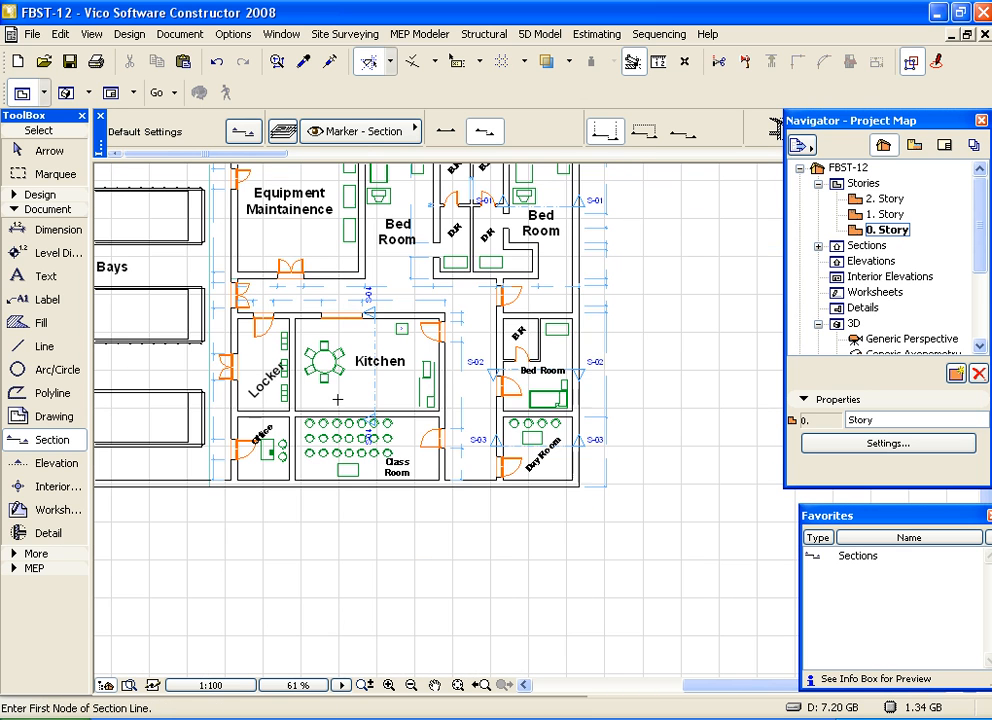
middle_drag(334, 390, 476, 394)
scroll(459, 391, down, 1)
scroll(459, 391, down, 1)
scroll(286, 398, up, 4)
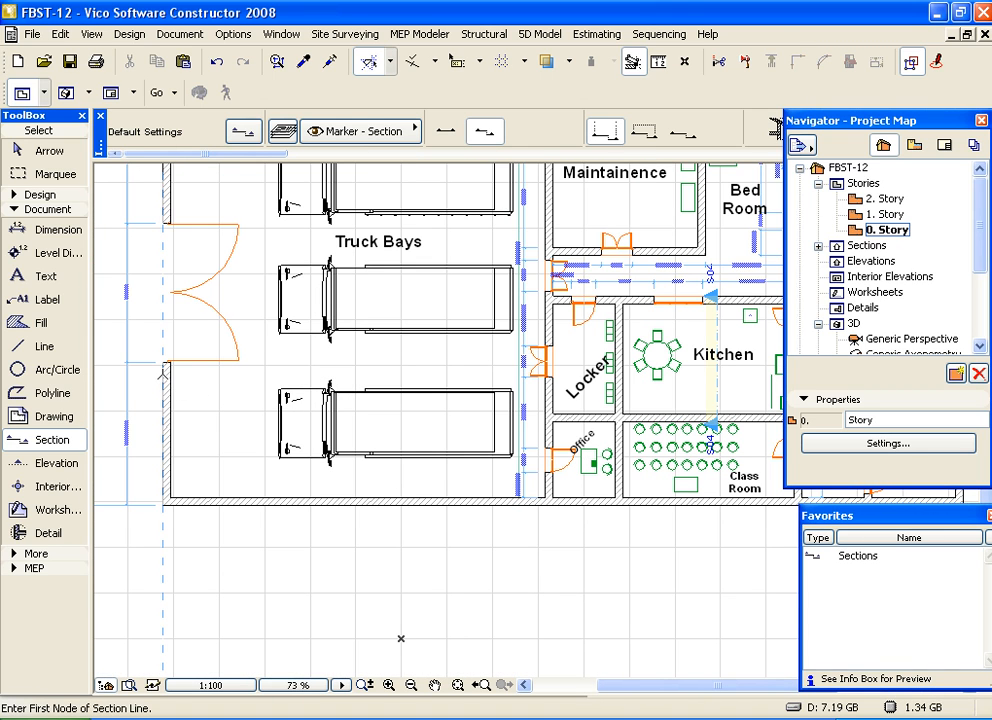
click(163, 373)
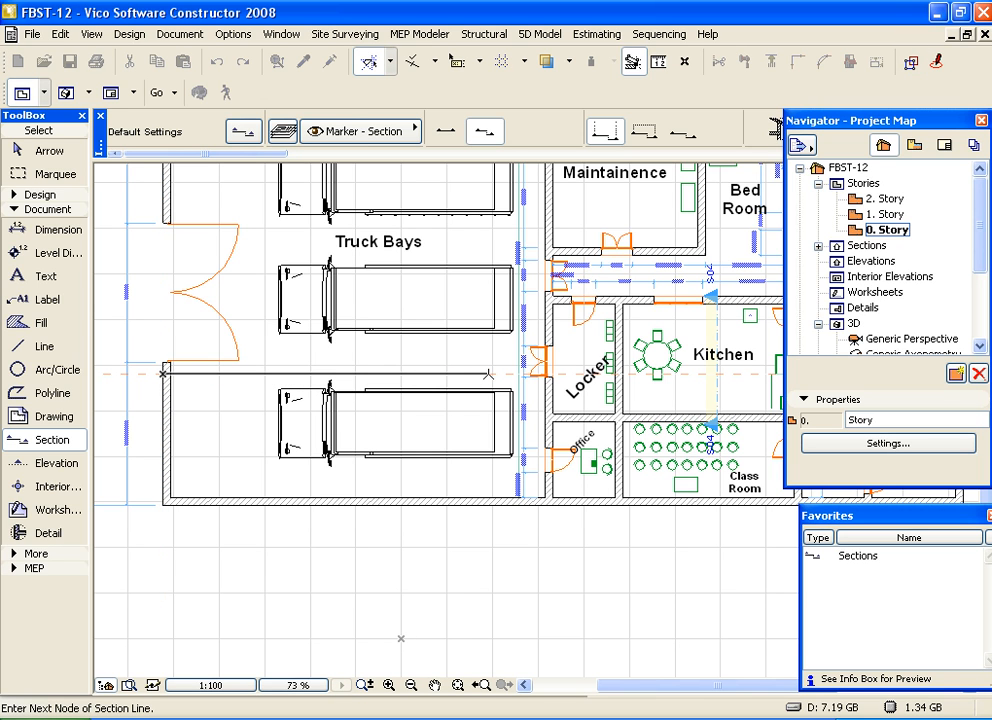
click(488, 374)
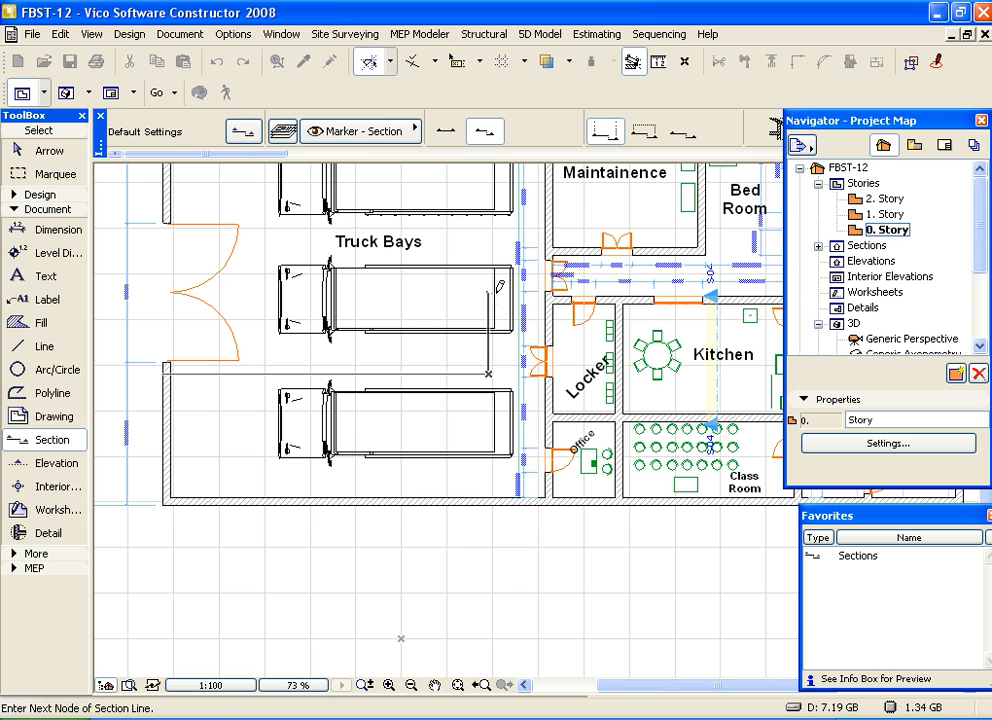
click(490, 250)
Continue the stepped section past Equipment Maintainence, step it down into the lower bedroom, and finish at the outer wall looking up
scroll(755, 248, down, 1)
middle_drag(752, 258, 411, 253)
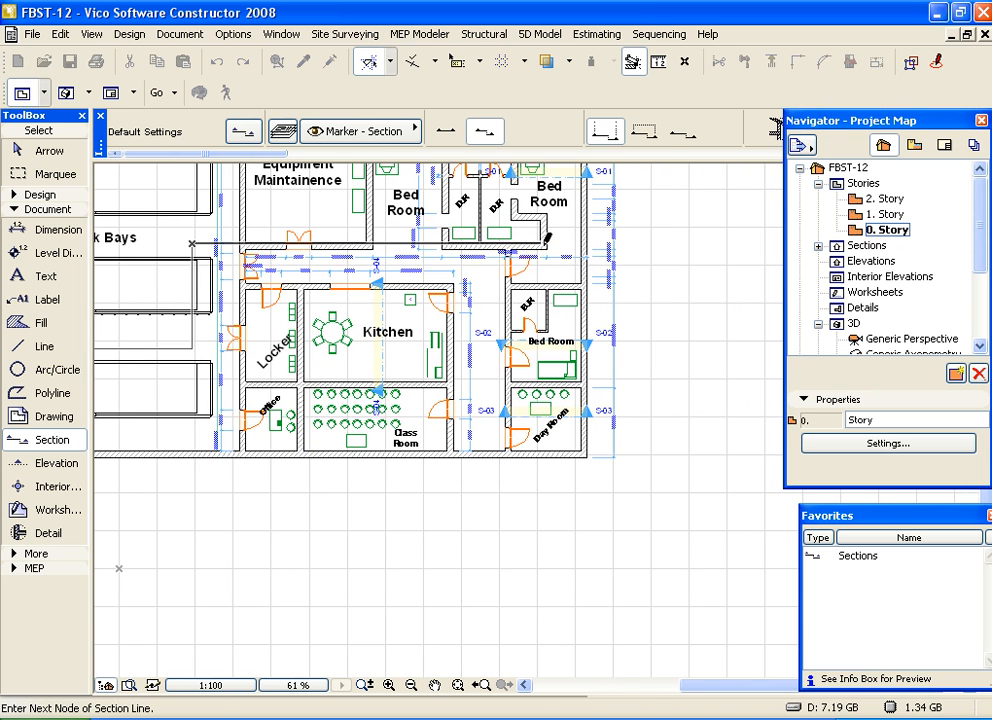
click(559, 243)
click(559, 329)
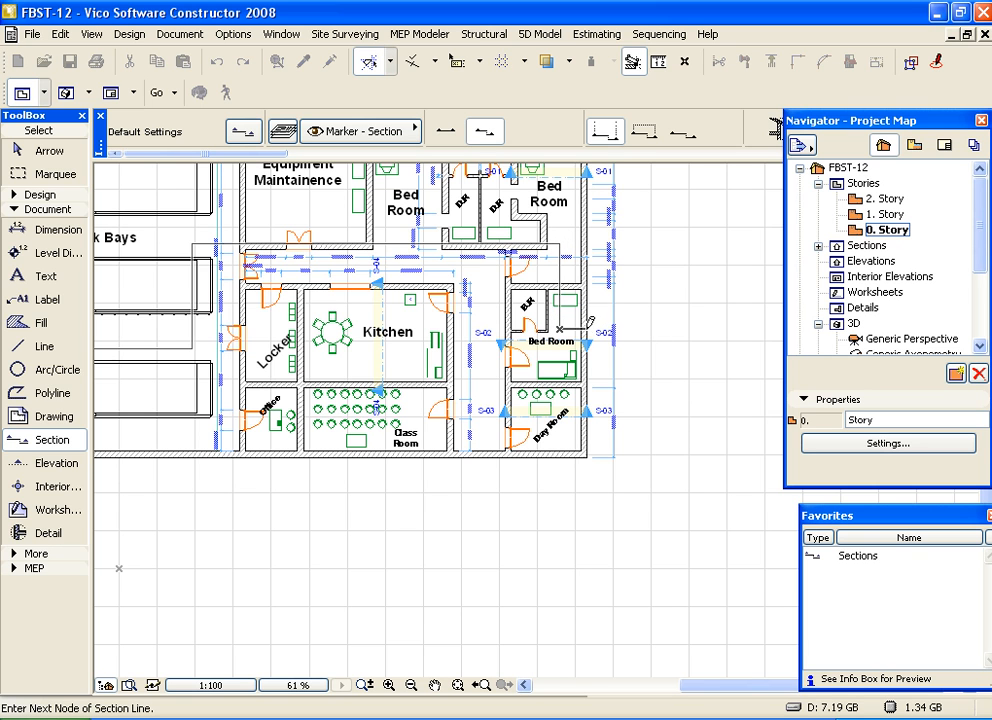
scroll(594, 324, up, 5)
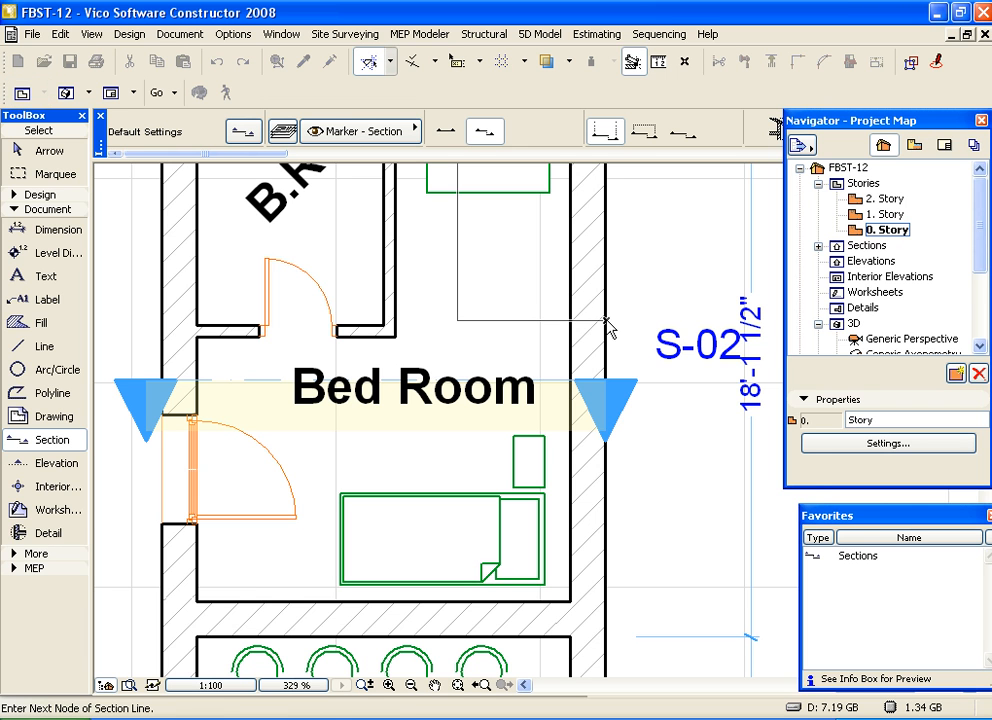
right_click(607, 316)
click(638, 516)
Examine the stepped section's path and end marker across the floor plan and the Truck Bays
scroll(287, 347, down, 3)
middle_drag(219, 321, 554, 549)
scroll(446, 440, down, 2)
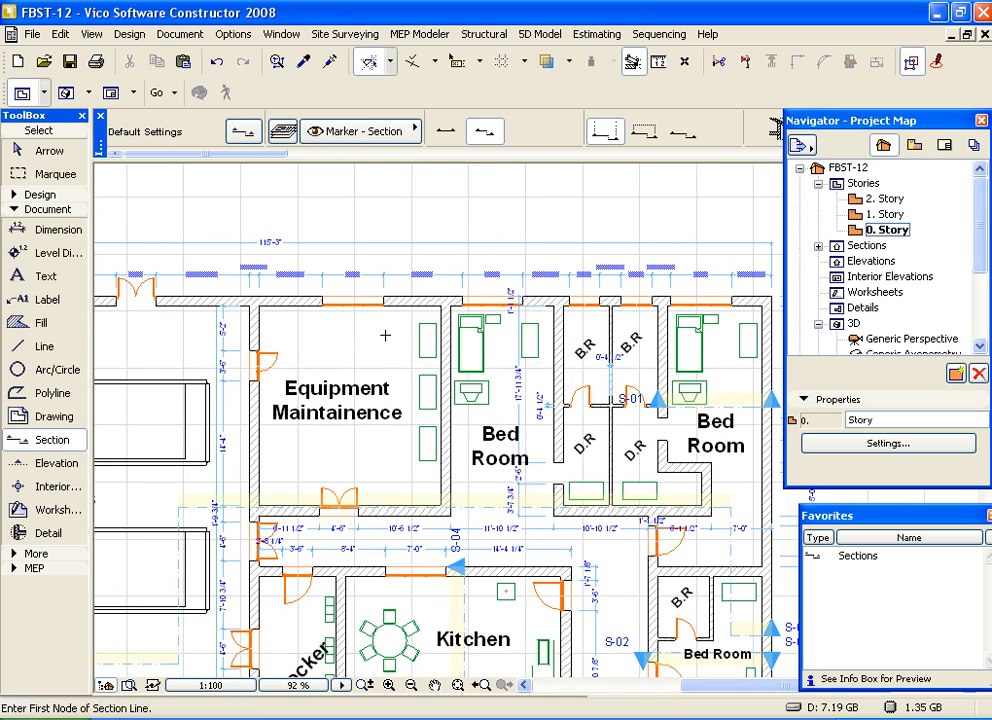
scroll(373, 430, down, 3)
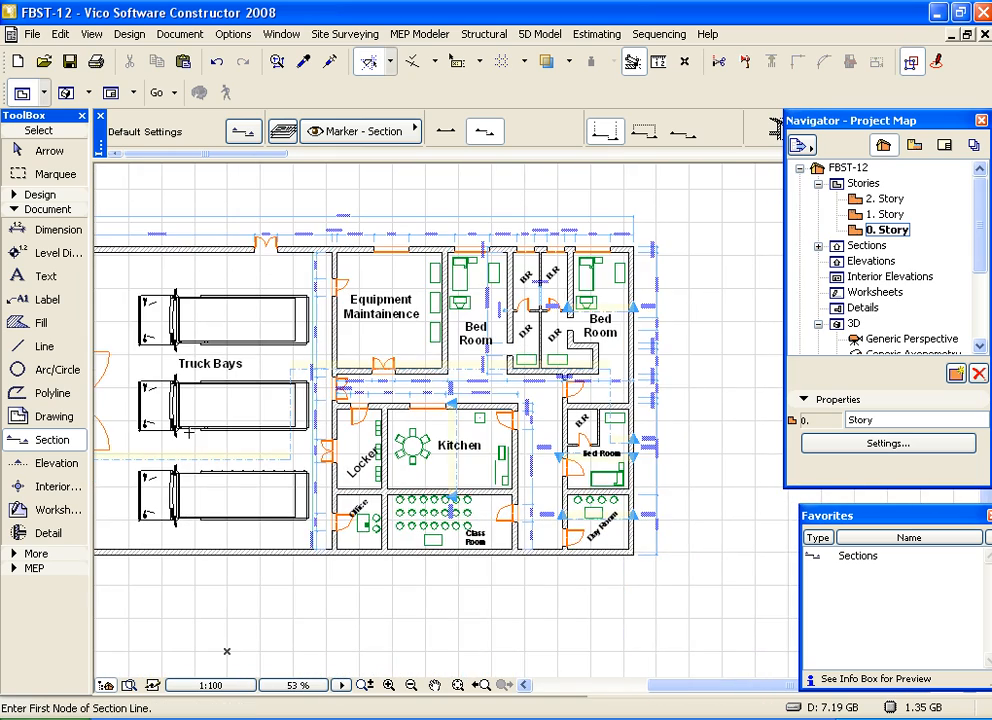
scroll(425, 354, up, 2)
scroll(499, 390, up, 3)
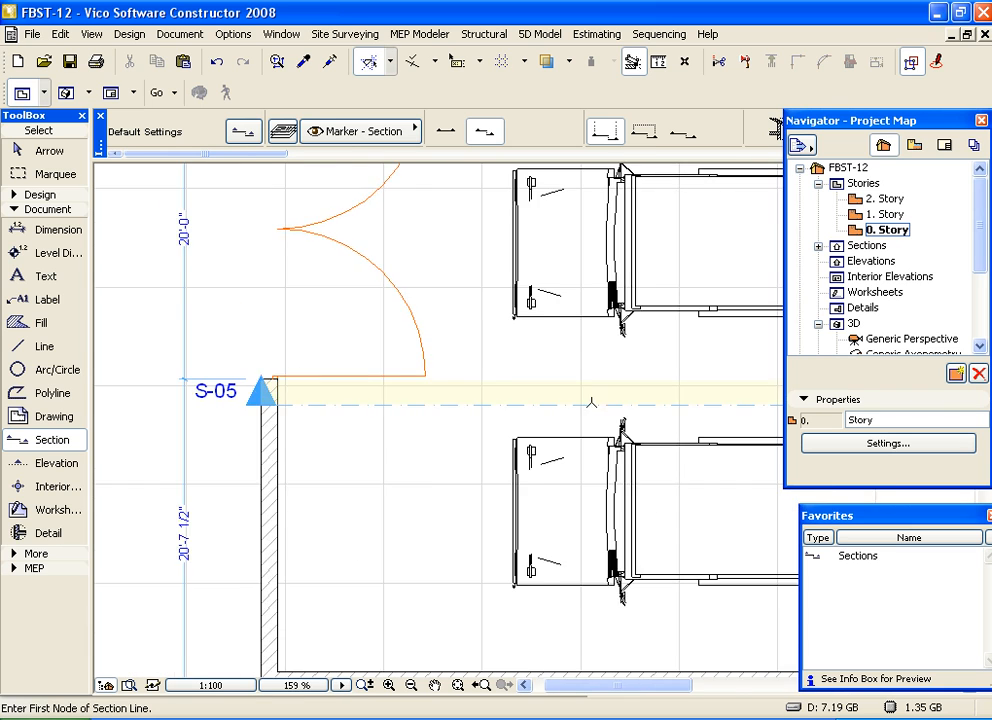
scroll(499, 390, down, 3)
middle_drag(611, 387, 540, 404)
middle_drag(560, 323, 455, 330)
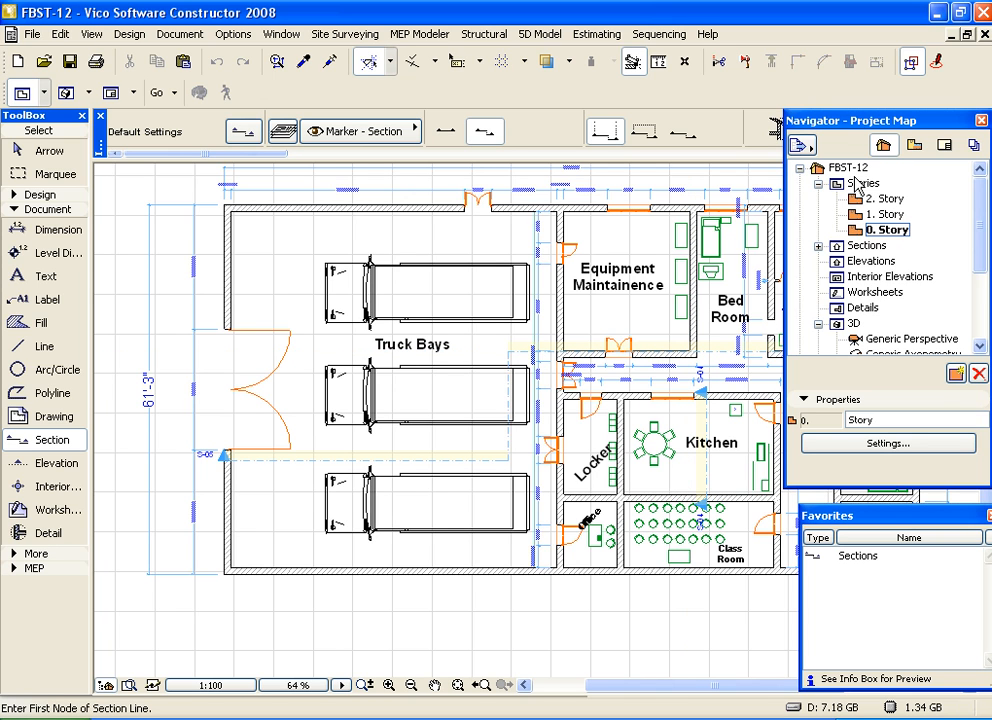
List the project's sections and open S-01 to examine the cut through the upper bedroom
click(818, 246)
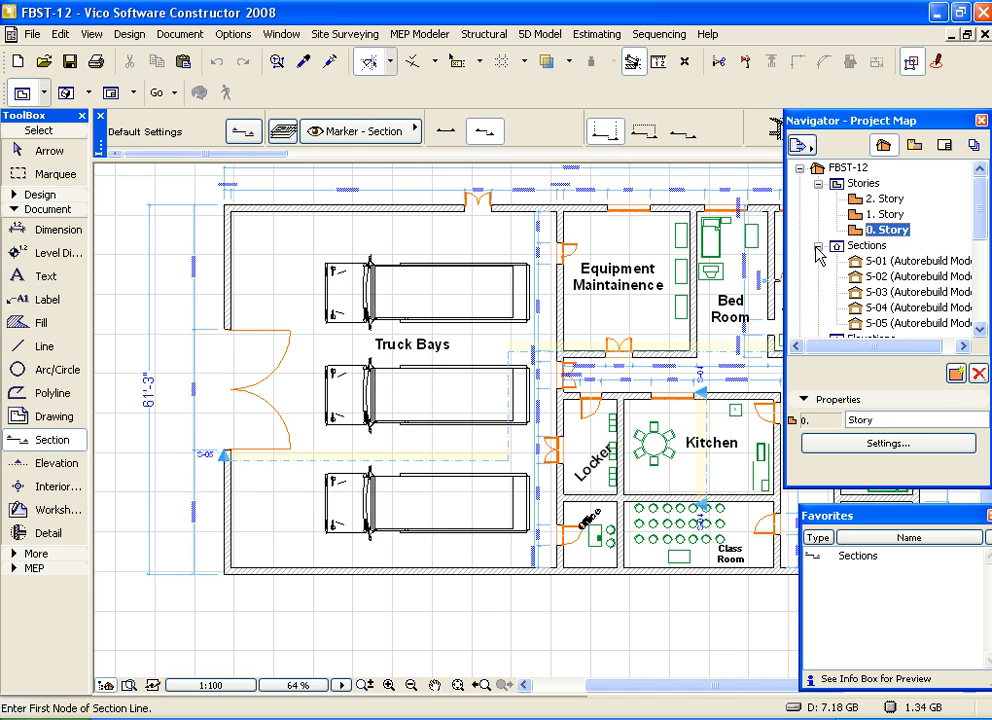
drag(860, 348, 880, 346)
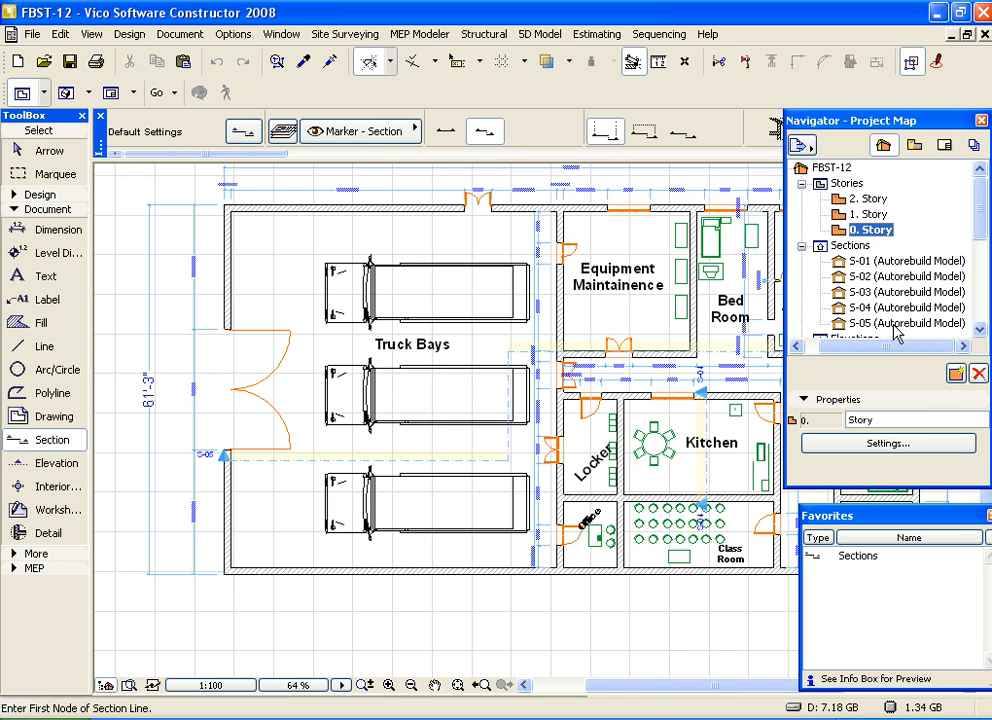
double_click(880, 263)
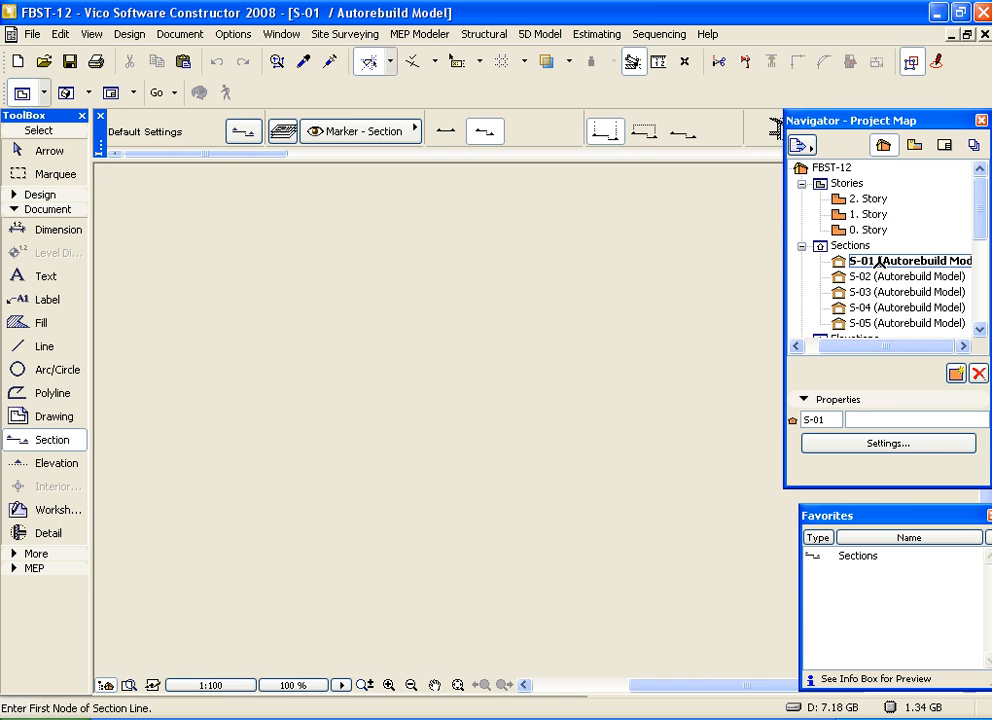
scroll(654, 385, down, 2)
middle_drag(624, 403, 534, 401)
scroll(533, 400, down, 1)
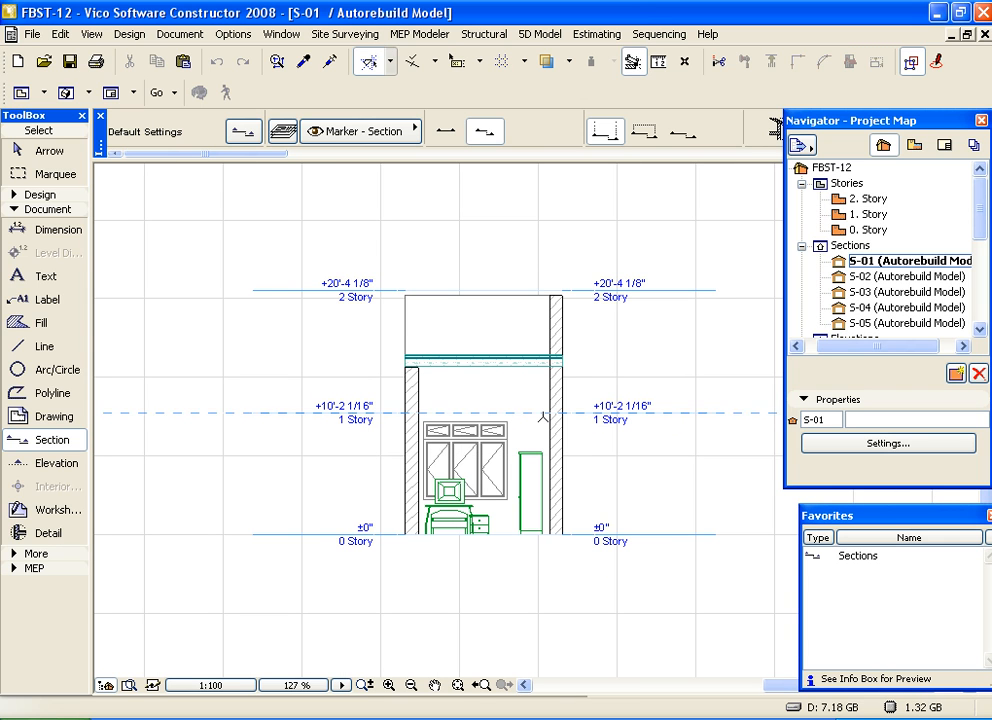
Open sections S-02, S-03 and S-04 in turn to examine each generated view
double_click(870, 277)
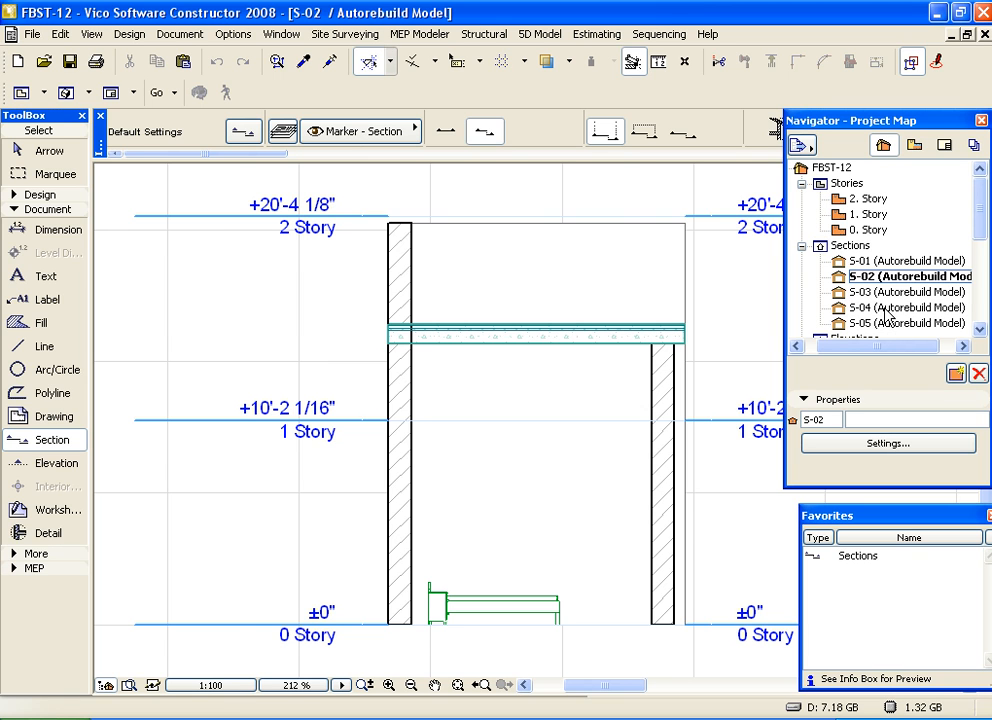
double_click(878, 292)
double_click(876, 308)
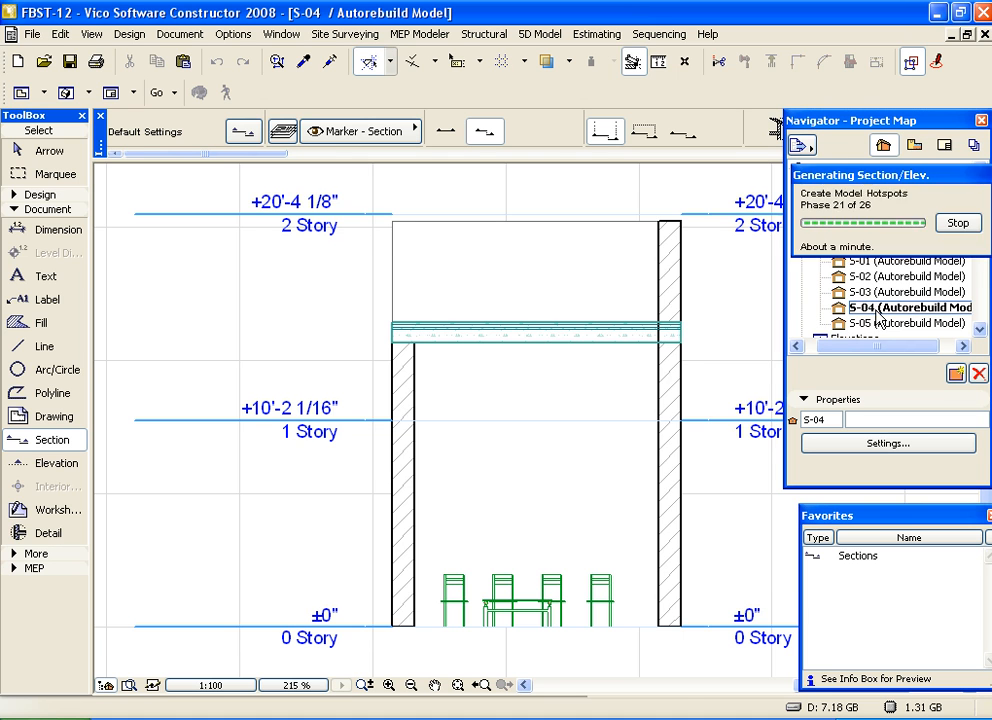
scroll(492, 474, down, 3)
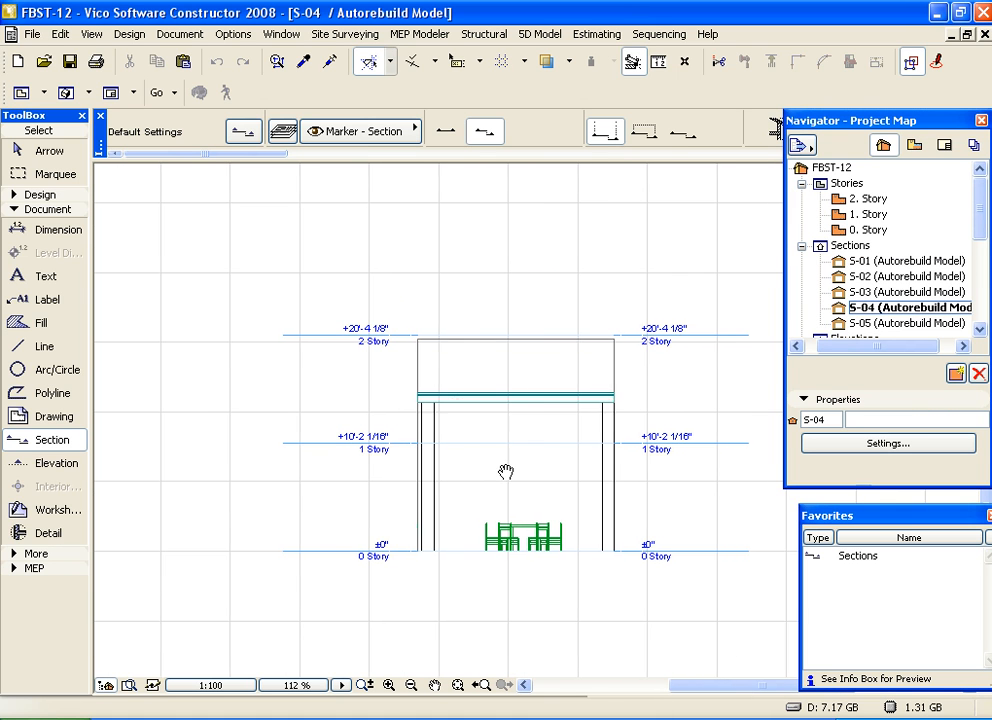
scroll(533, 486, up, 1)
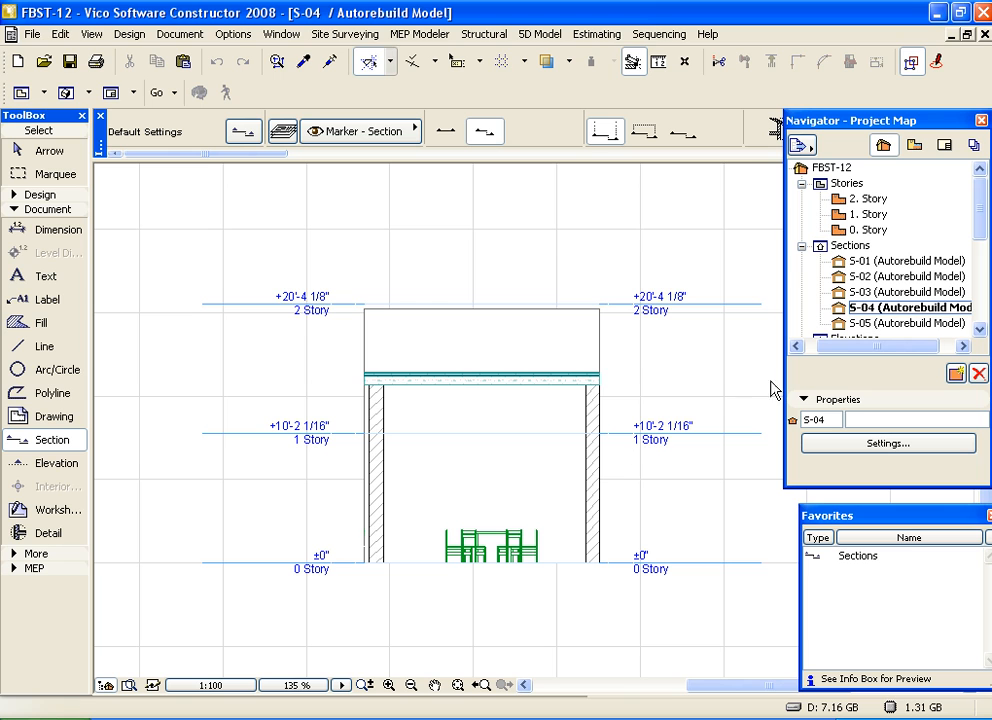
Open section S-05, stop its generation, close the report and examine the resulting view
double_click(856, 323)
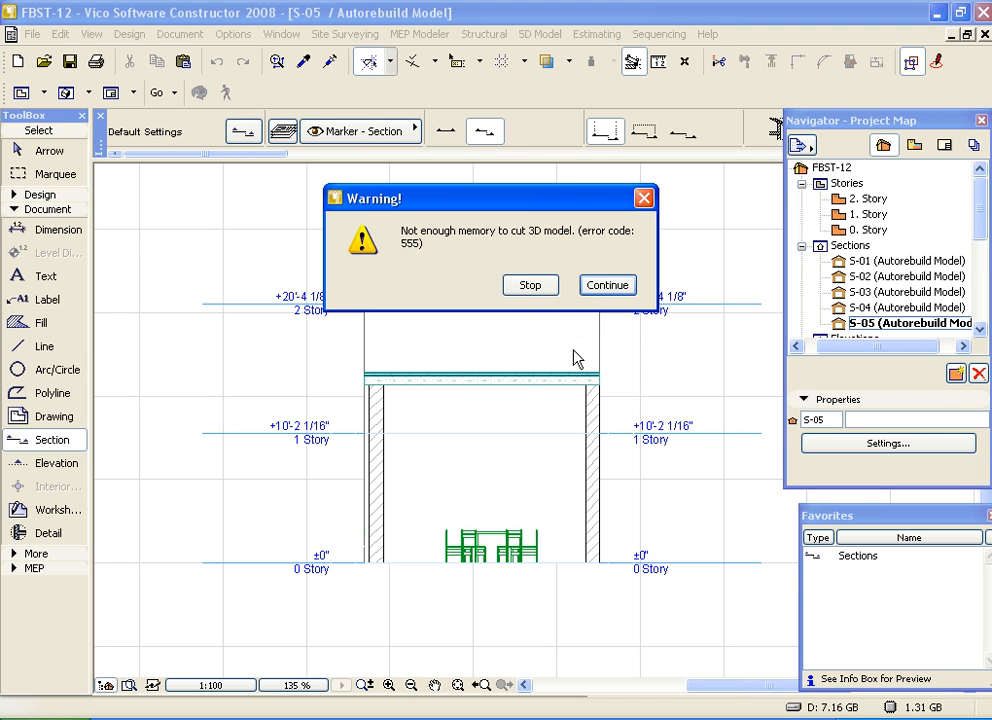
click(546, 287)
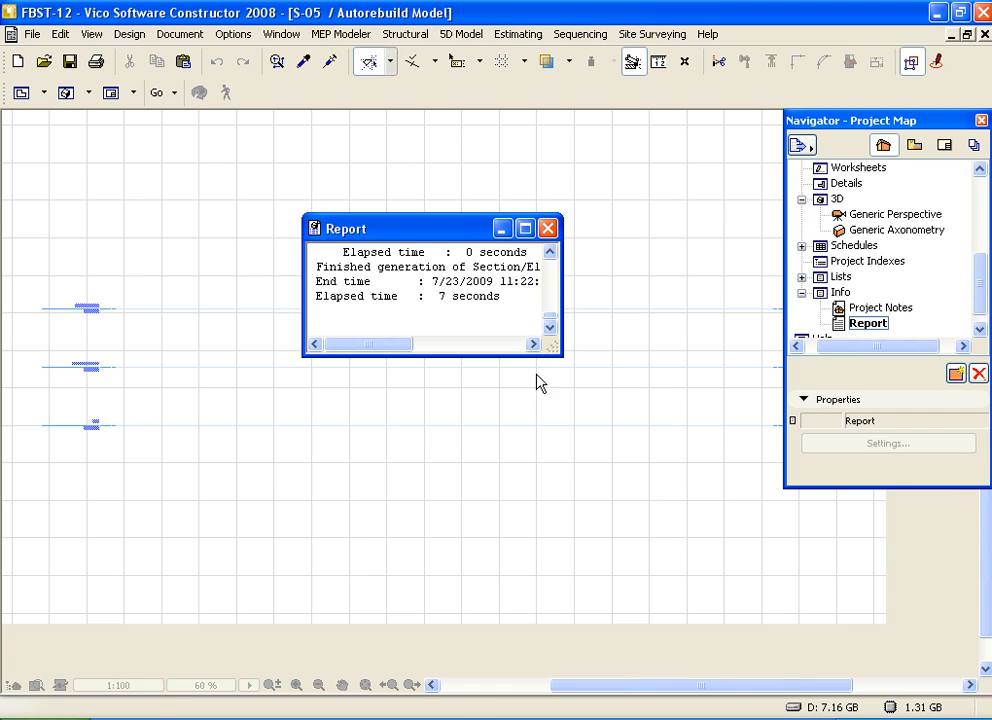
click(548, 229)
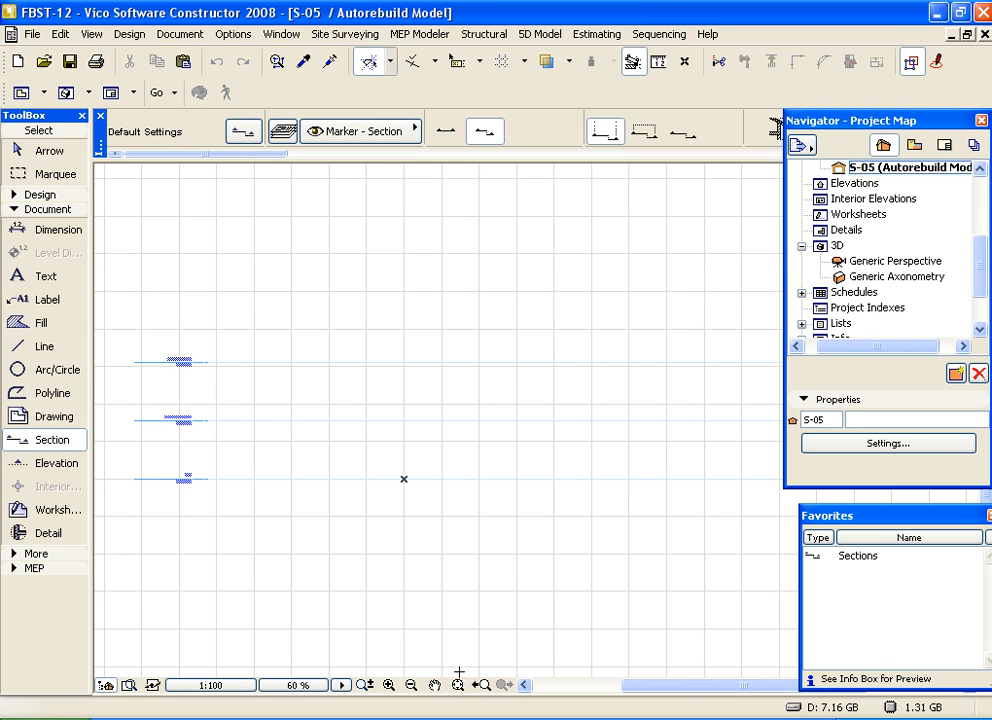
scroll(540, 449, down, 2)
middle_drag(540, 449, 467, 425)
scroll(513, 421, up, 1)
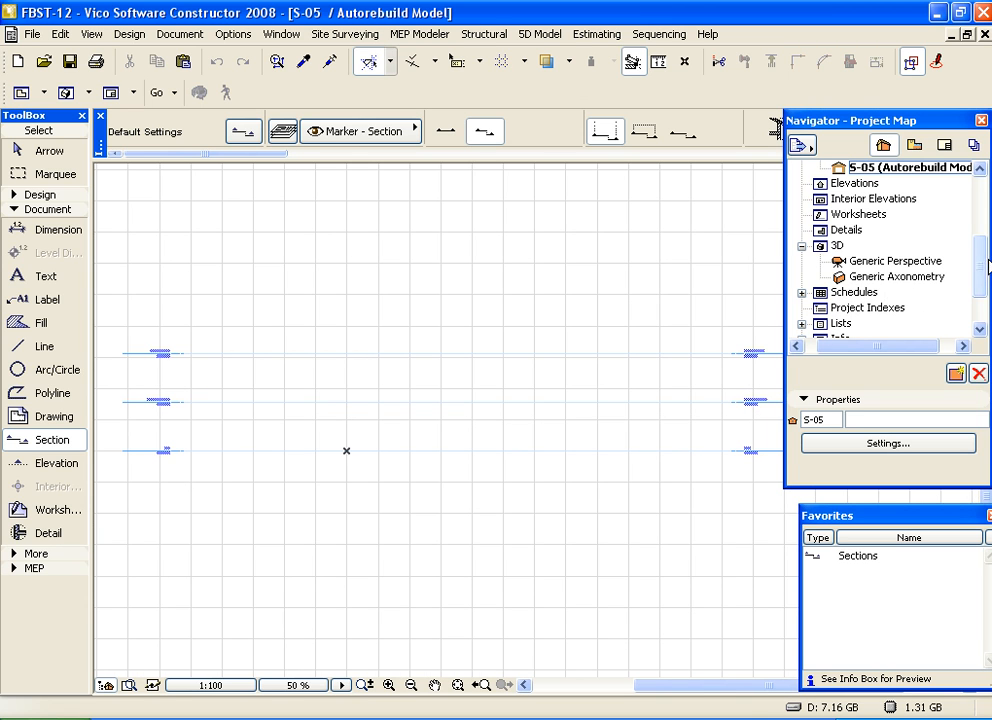
scroll(981, 250, up, 2)
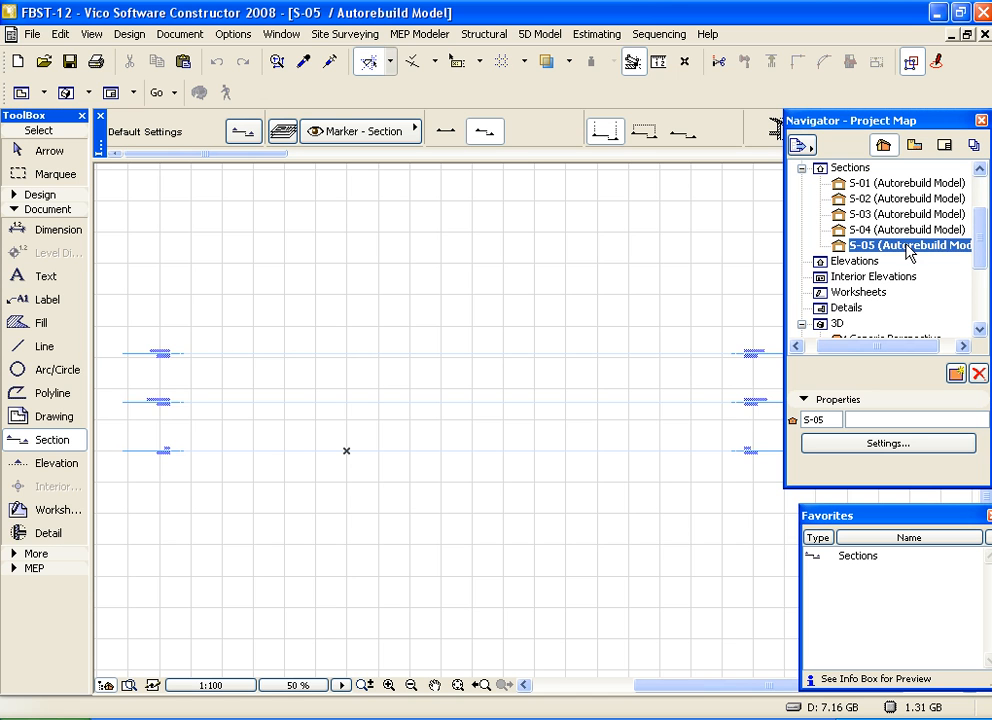
scroll(514, 324, down, 1)
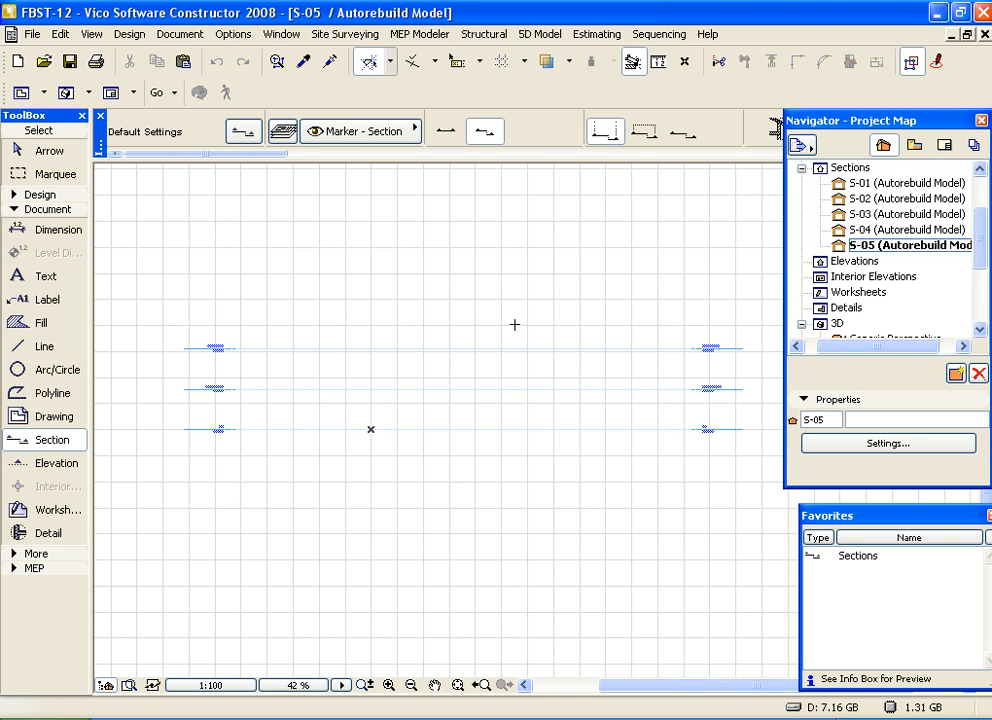
Return to the ground-story plan and delete the stepped section S-05 together with its viewpoint
key(F2)
scroll(248, 465, up, 2)
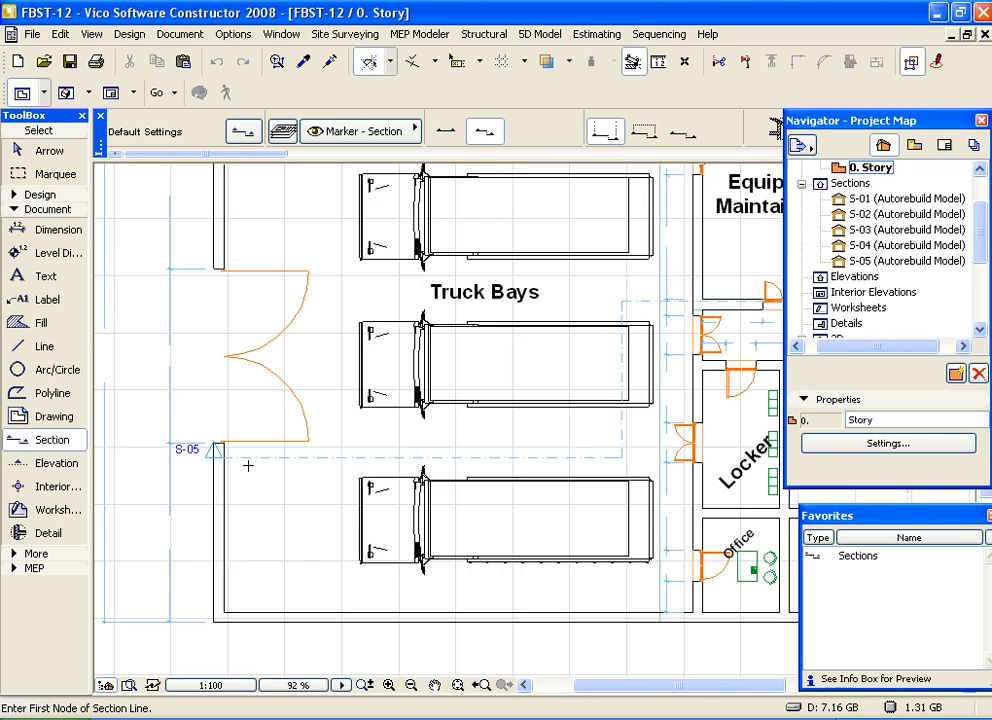
shift+click(249, 464)
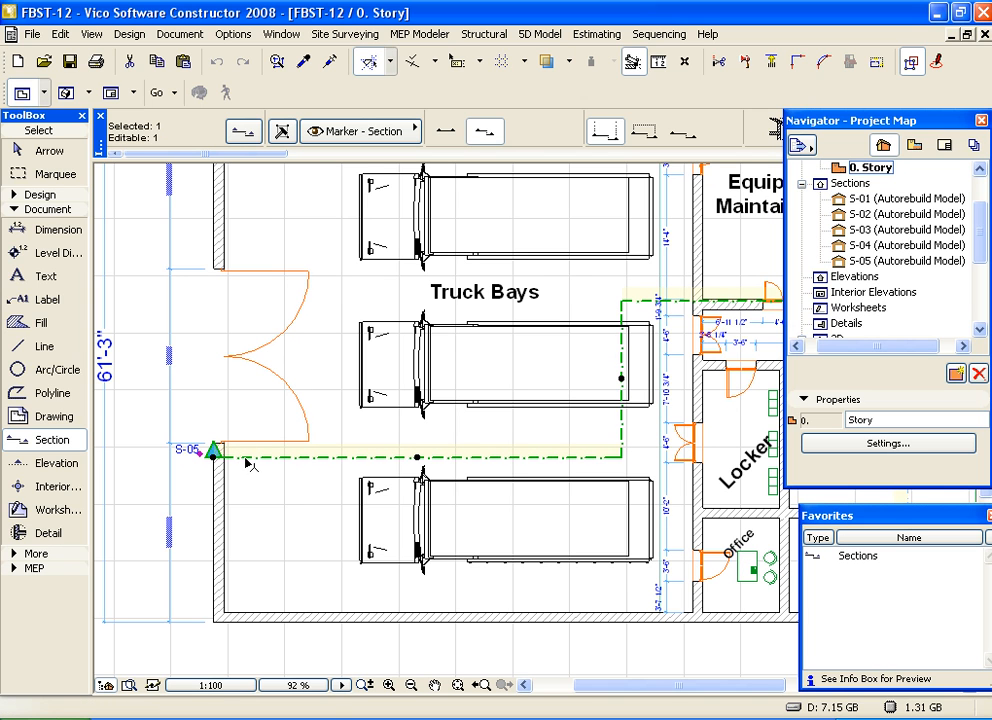
key(Delete)
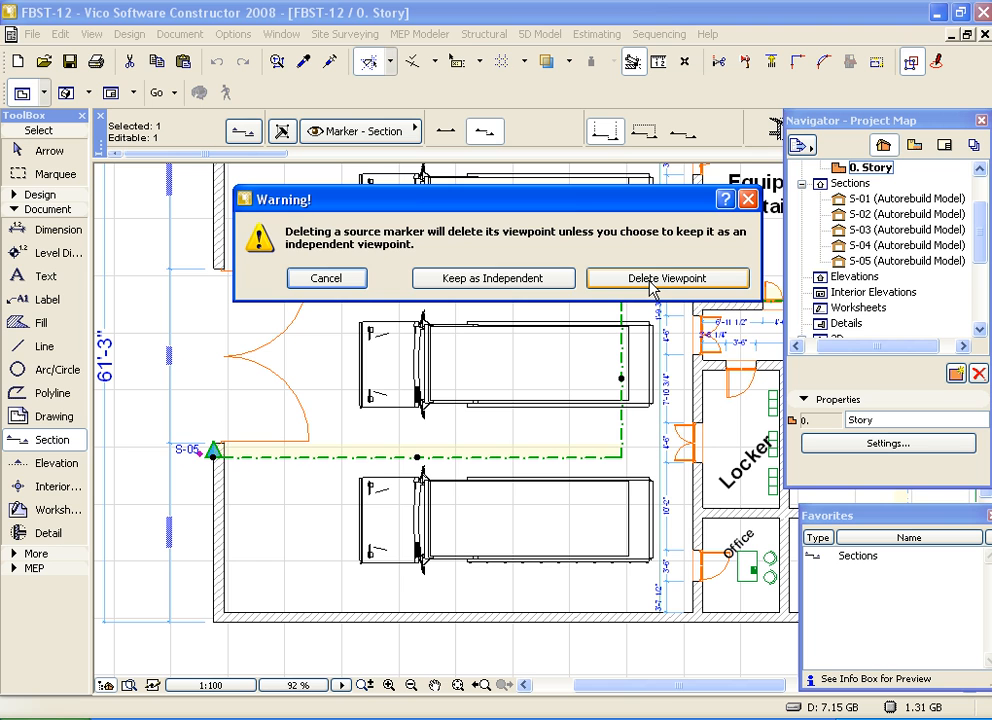
click(650, 287)
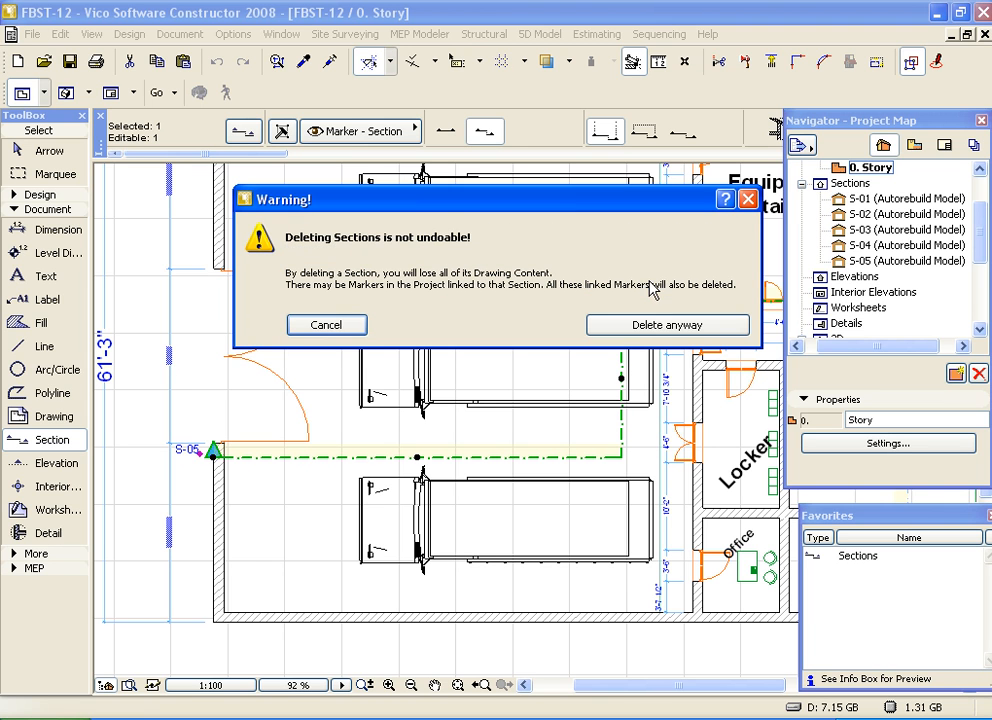
click(640, 333)
Collapse the list of sections in the project map
drag(879, 347, 848, 352)
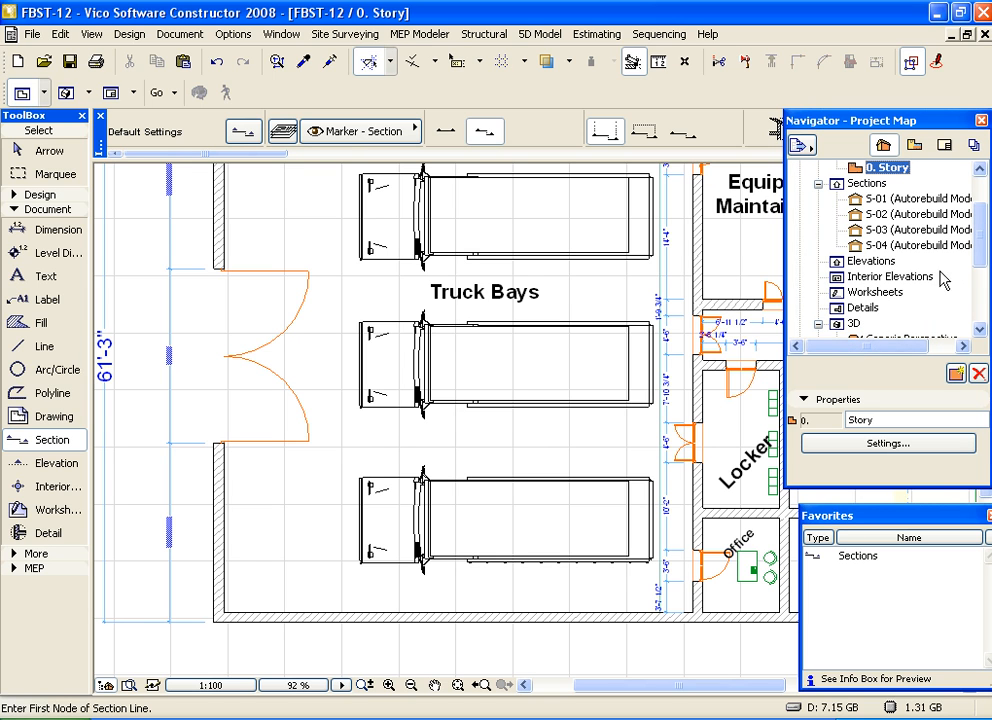
click(820, 185)
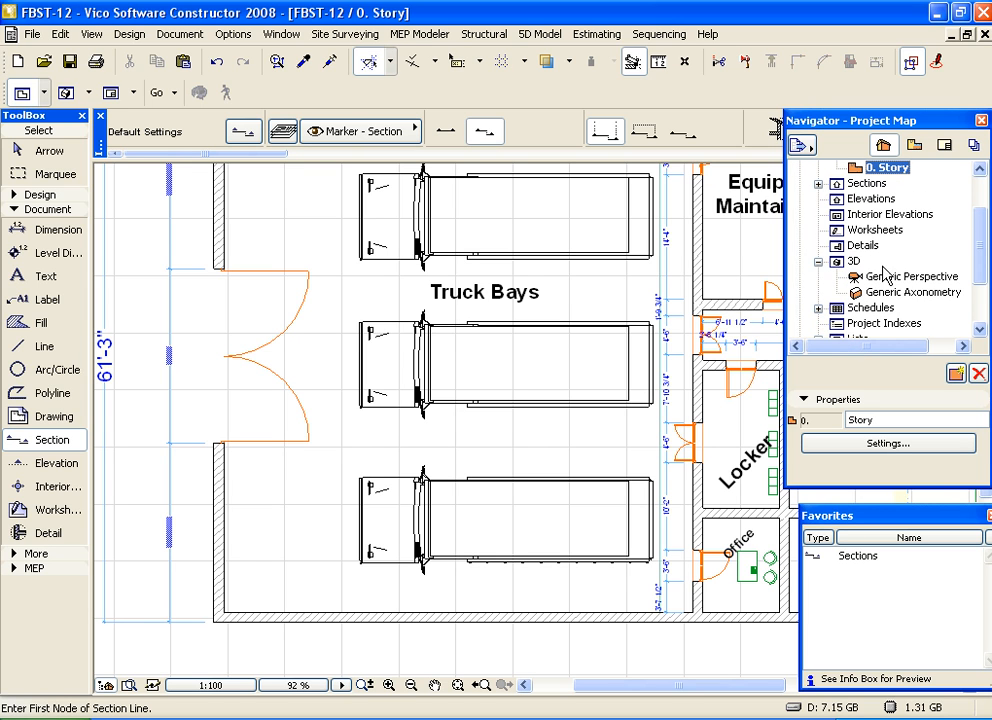
drag(875, 345, 922, 368)
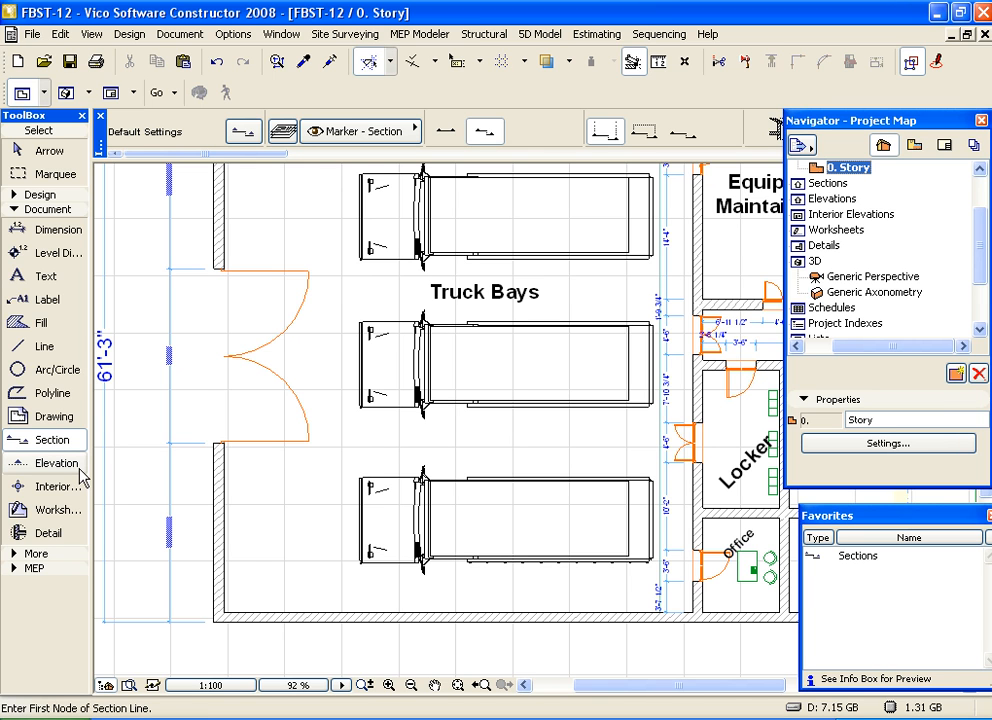
Save the current default elevation settings as a favorite named Elevation and accept the settings
click(56, 463)
double_click(72, 466)
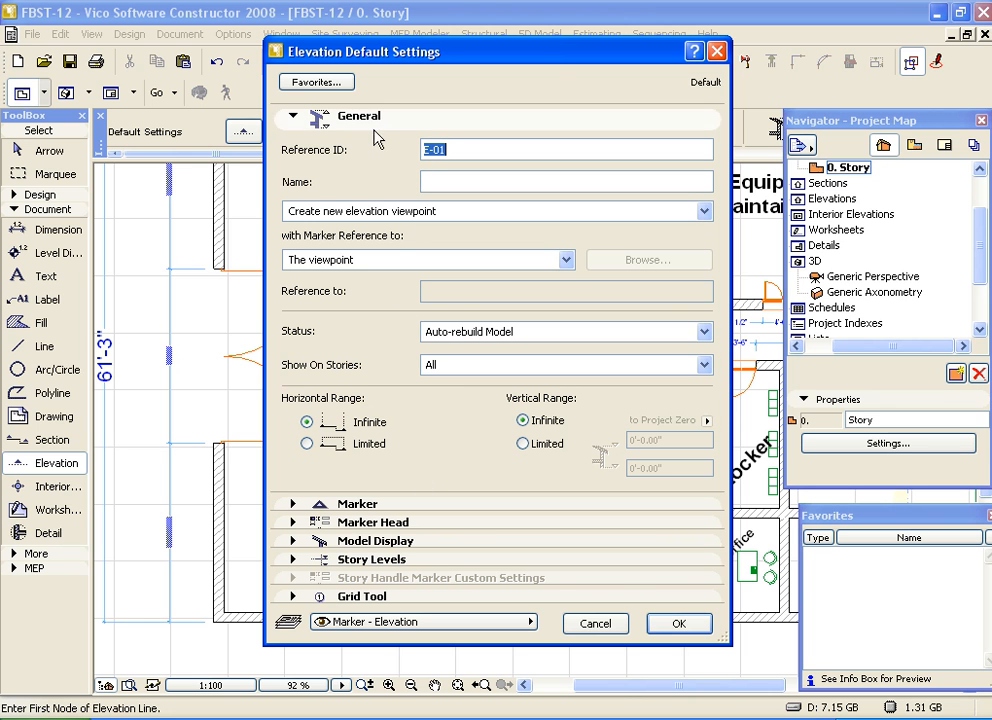
click(335, 85)
click(425, 195)
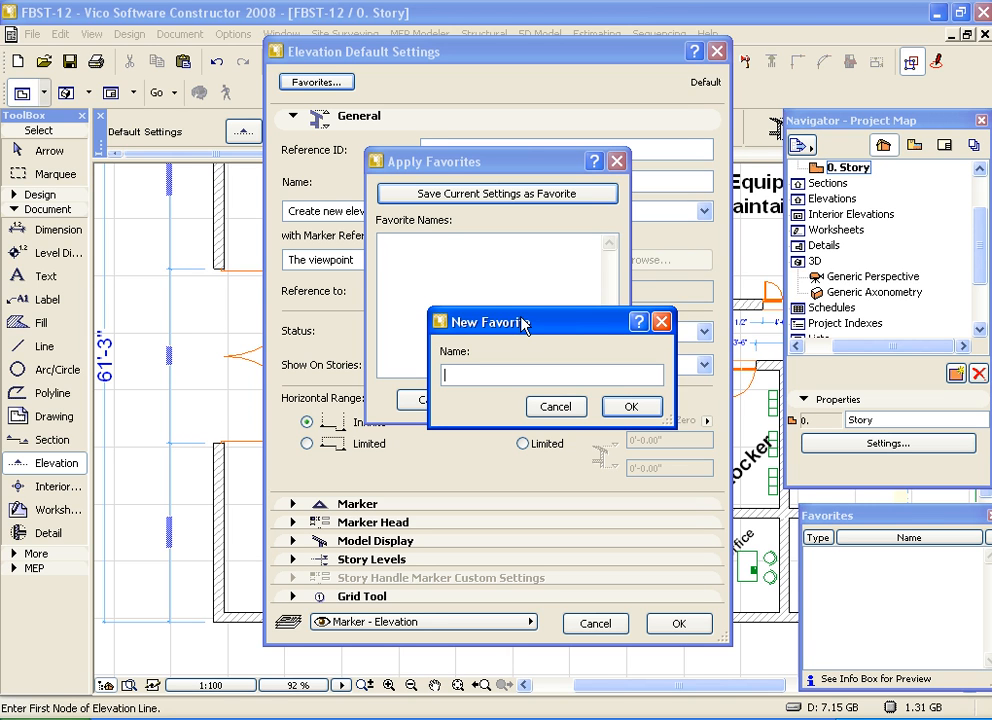
text(Elevation)
key(Return)
click(590, 402)
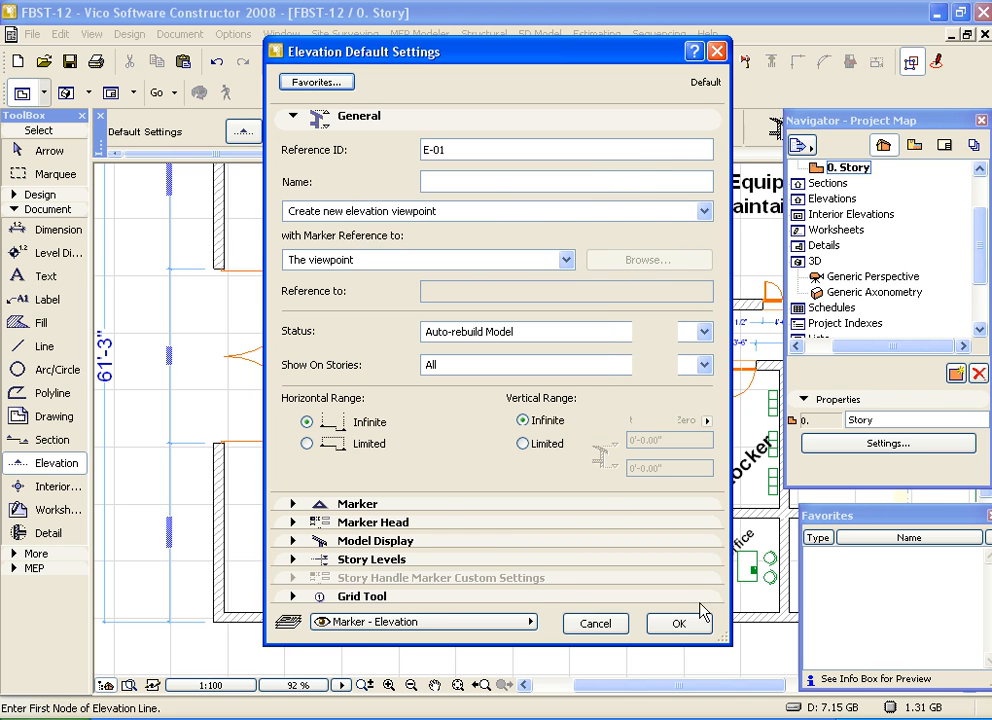
click(688, 626)
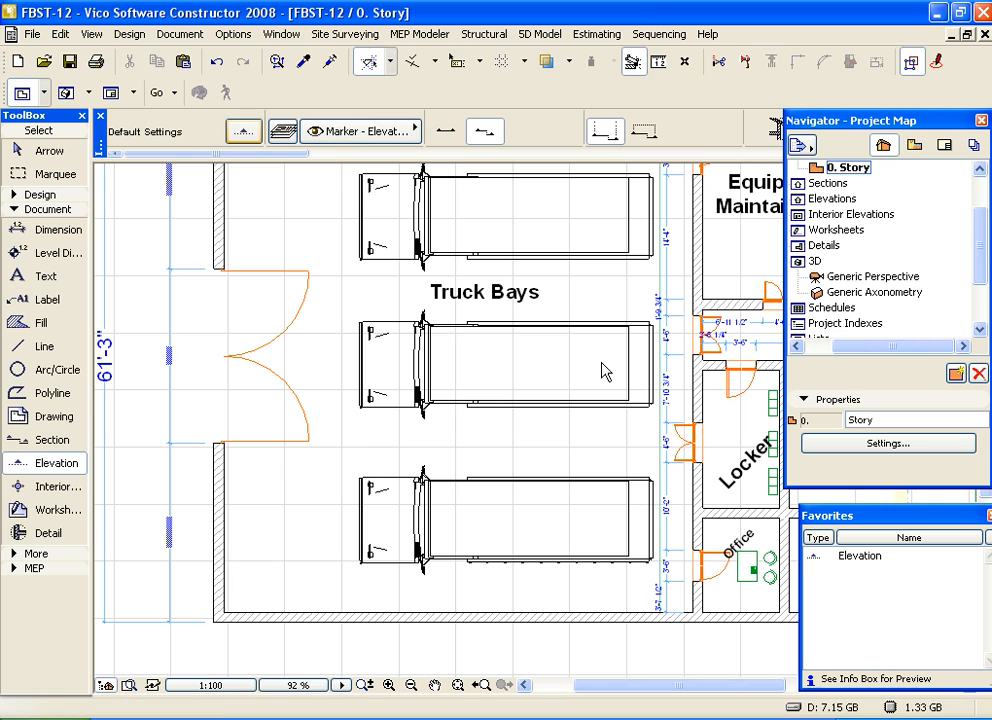
Apply the saved Elevation favorite for placing an elevation at the Truck Bays' outer wall
double_click(72, 473)
key(Escape)
click(875, 558)
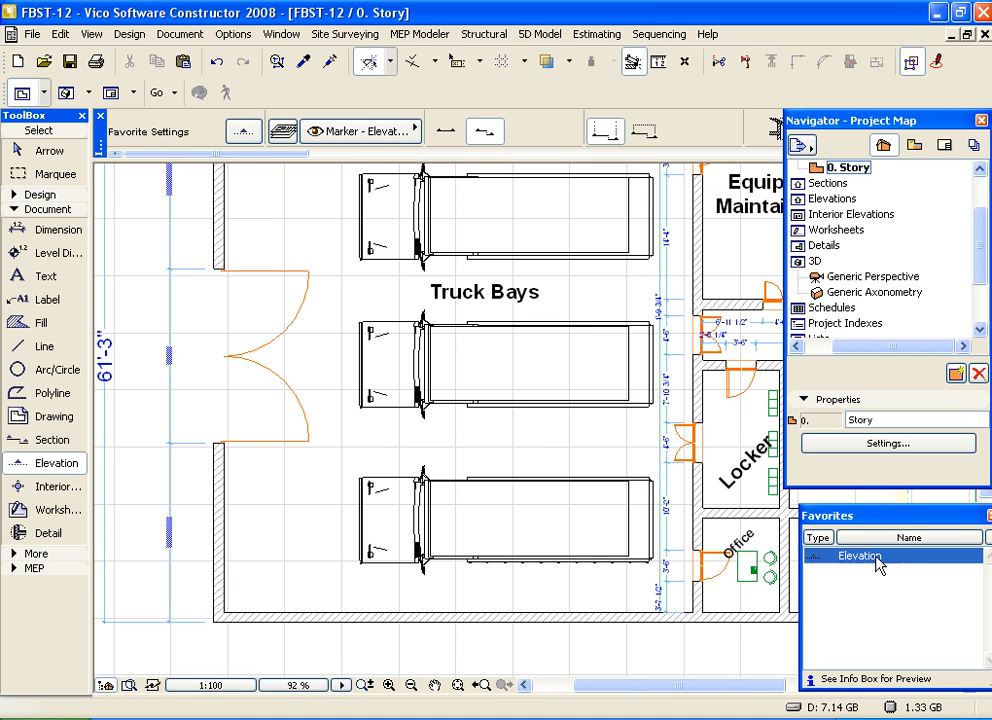
scroll(644, 414, down, 1)
scroll(618, 394, down, 1)
scroll(618, 394, up, 1)
middle_drag(618, 394, 436, 389)
scroll(436, 389, down, 3)
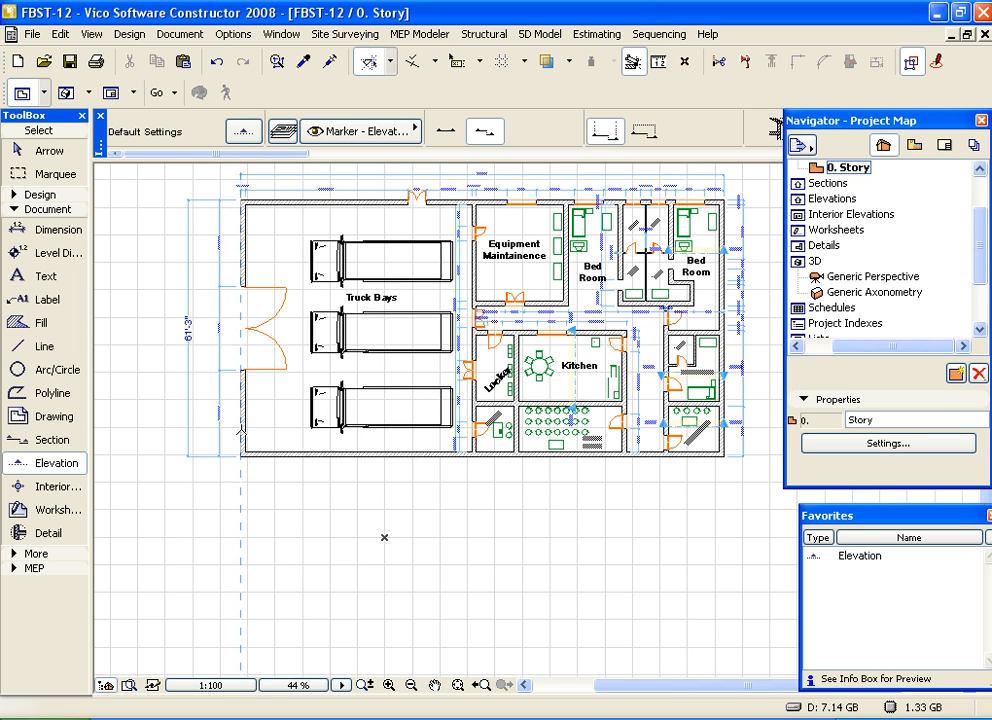
scroll(243, 428, up, 3)
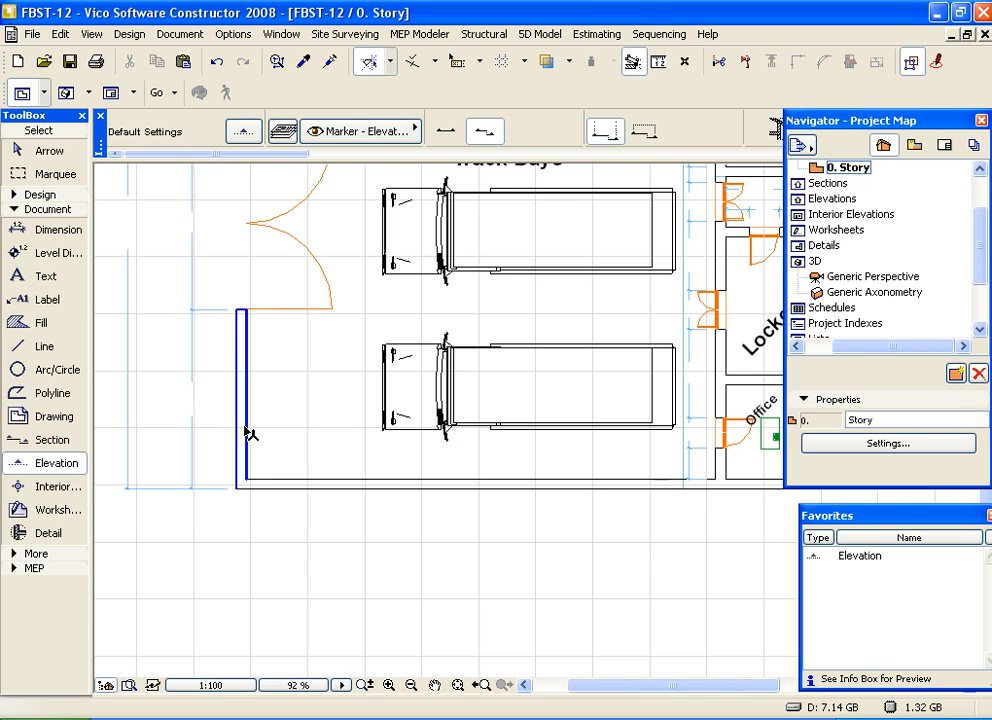
click(224, 434)
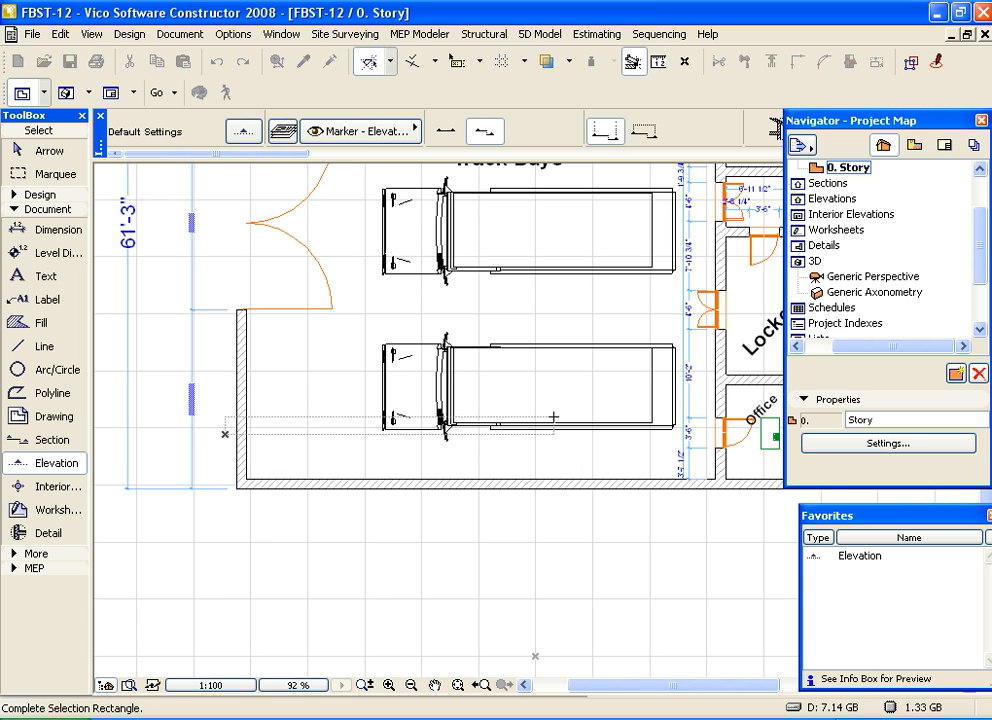
scroll(553, 417, down, 2)
middle_drag(553, 417, 307, 406)
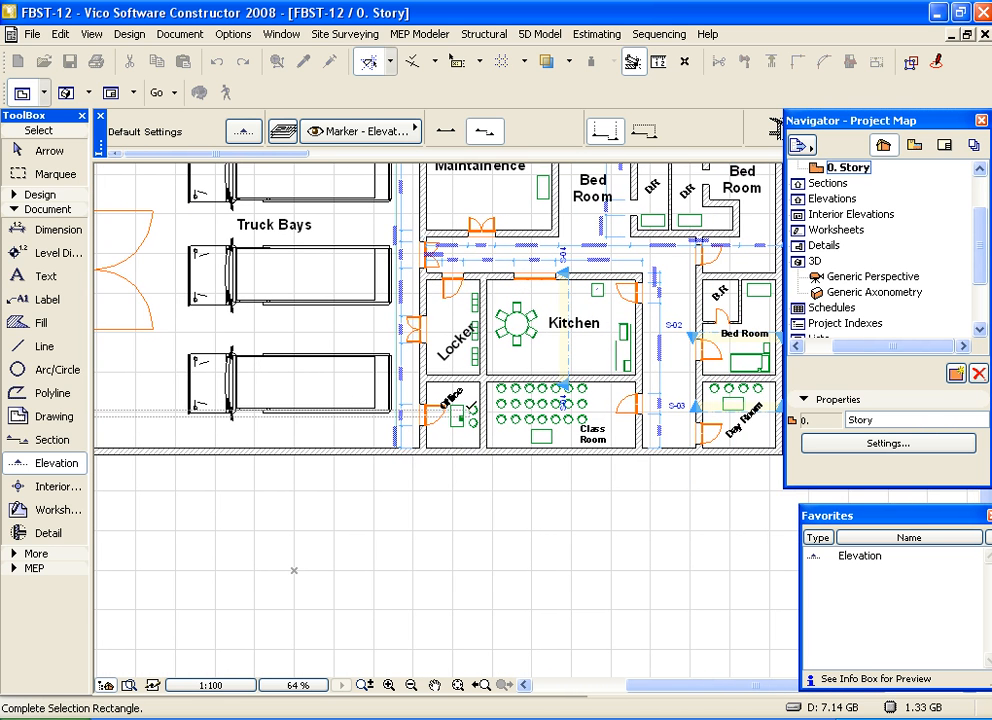
middle_drag(229, 384, 472, 390)
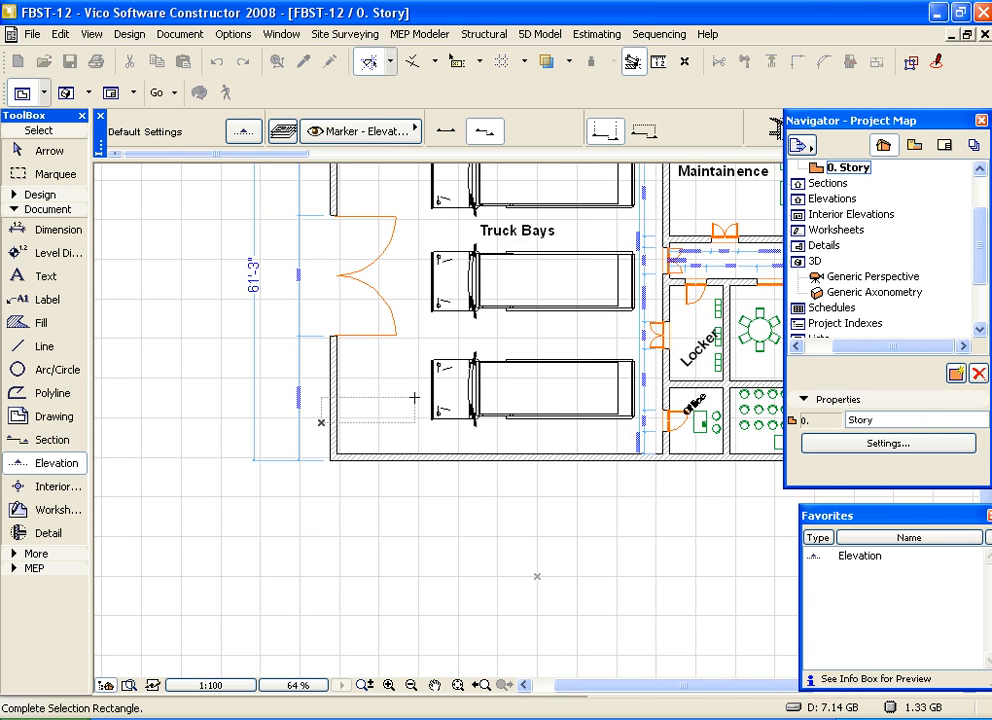
key(Escape)
Place a straight elevation line from the Truck Bays' outer wall across to the Day Room's outer wall, facing the Equipment Maintainence side
click(331, 418)
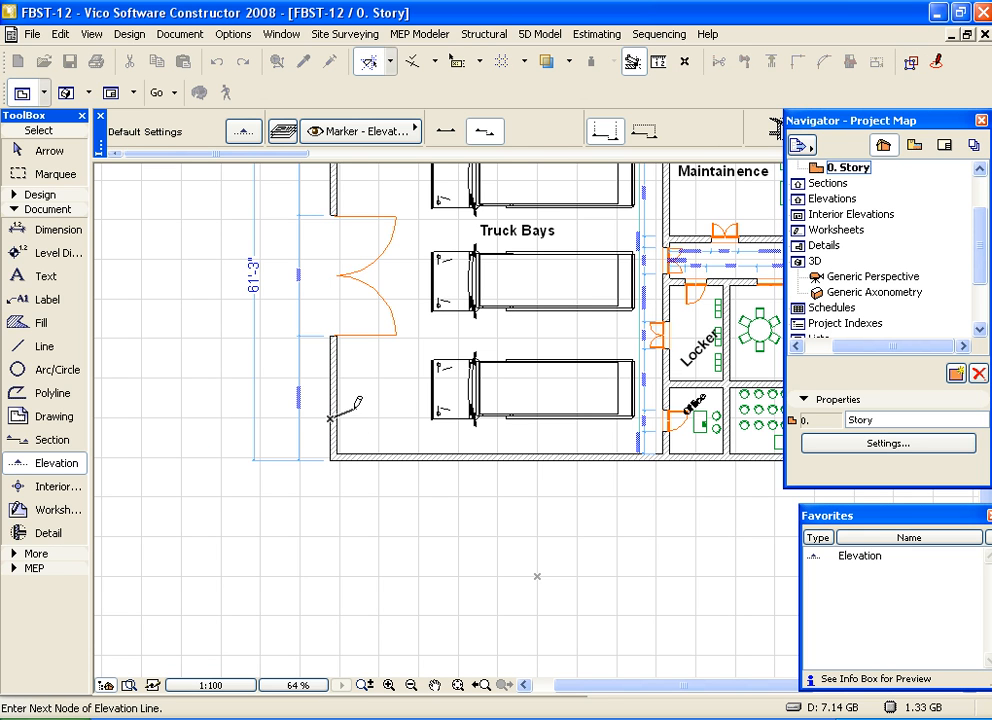
scroll(477, 410, down, 1)
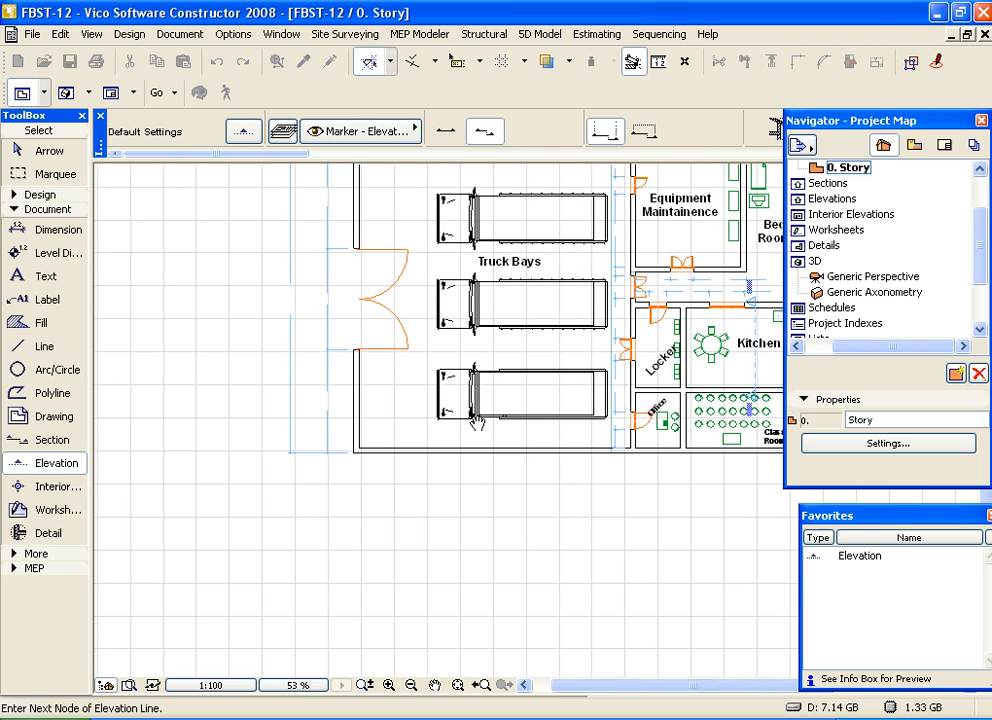
middle_drag(477, 410, 296, 401)
middle_drag(630, 407, 424, 408)
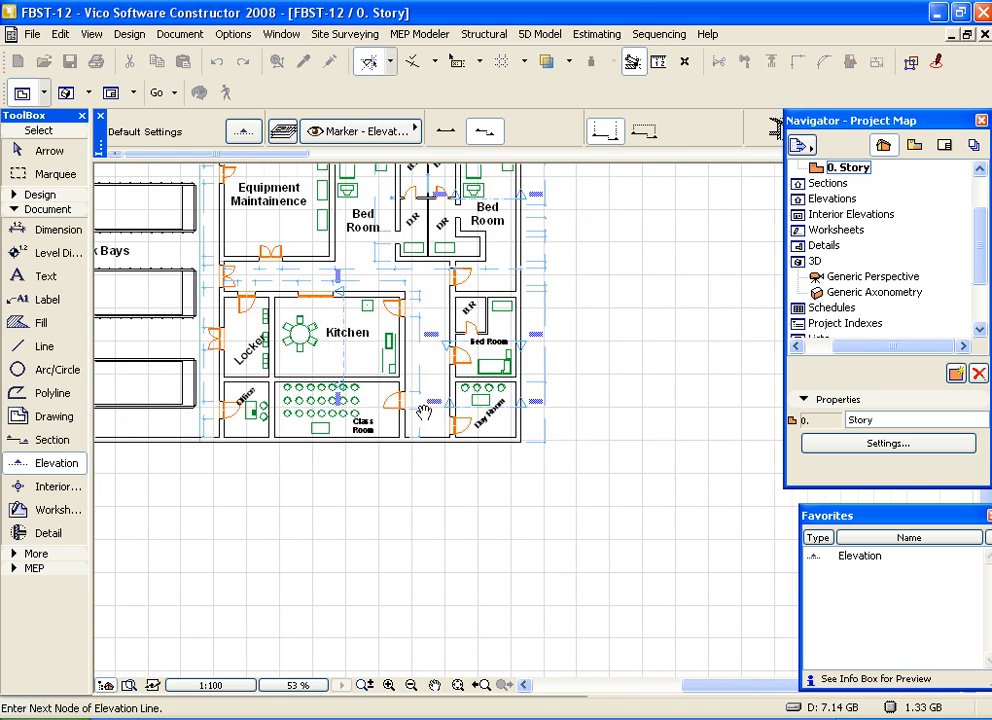
scroll(512, 404, up, 5)
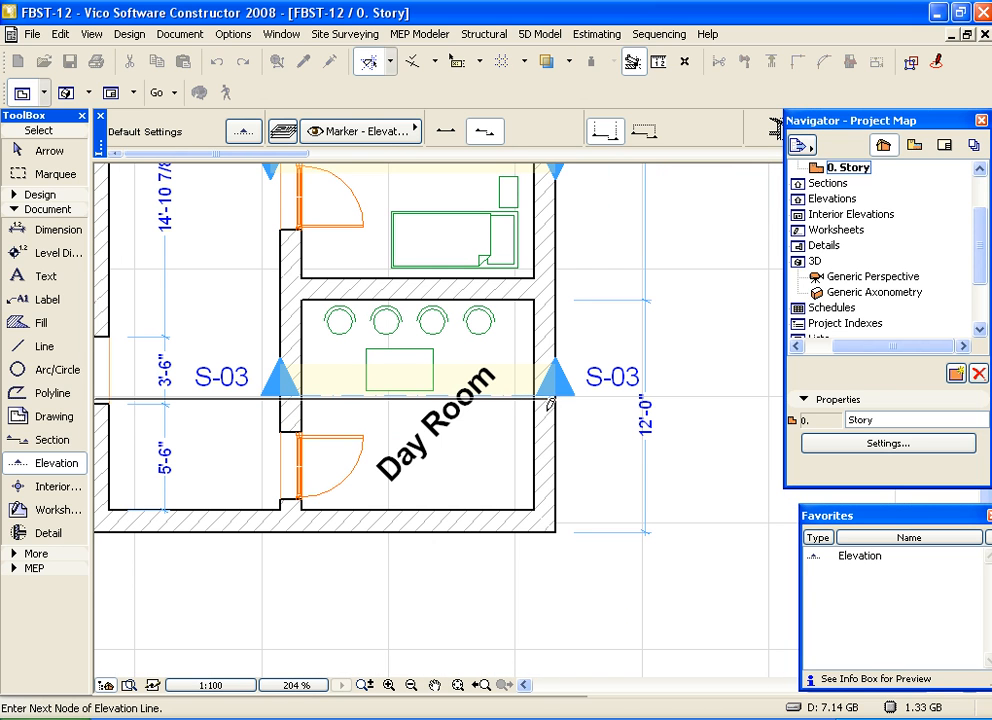
right_click(557, 396)
click(580, 535)
scroll(173, 348, down, 3)
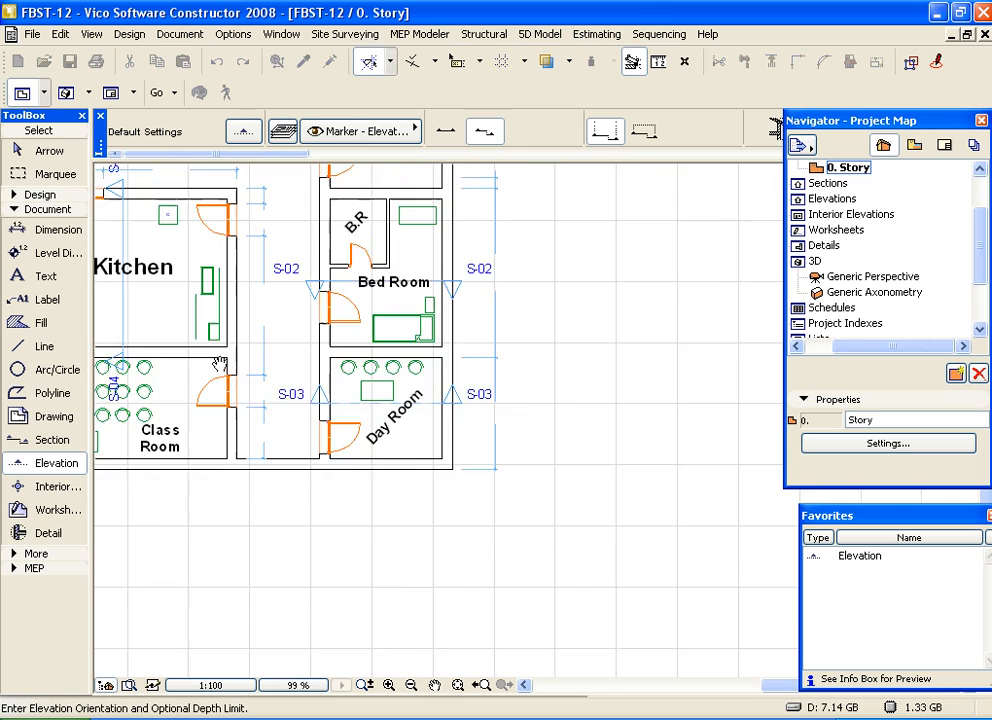
middle_drag(173, 348, 724, 656)
click(461, 340)
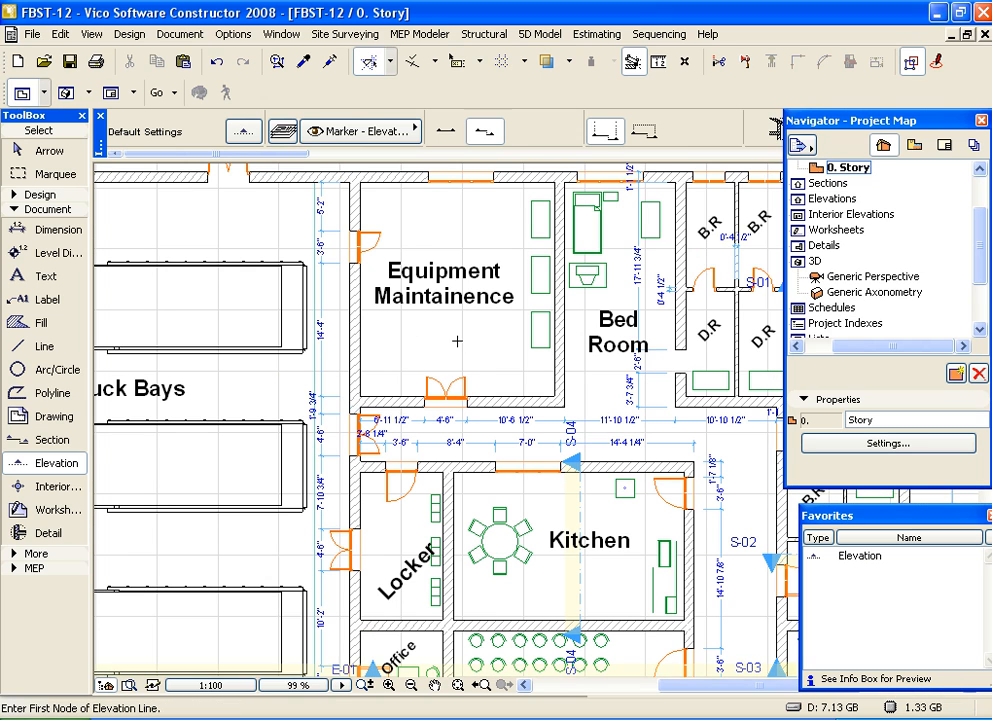
List the project's elevations and open E-01
scroll(456, 339, down, 3)
middle_drag(356, 457, 514, 429)
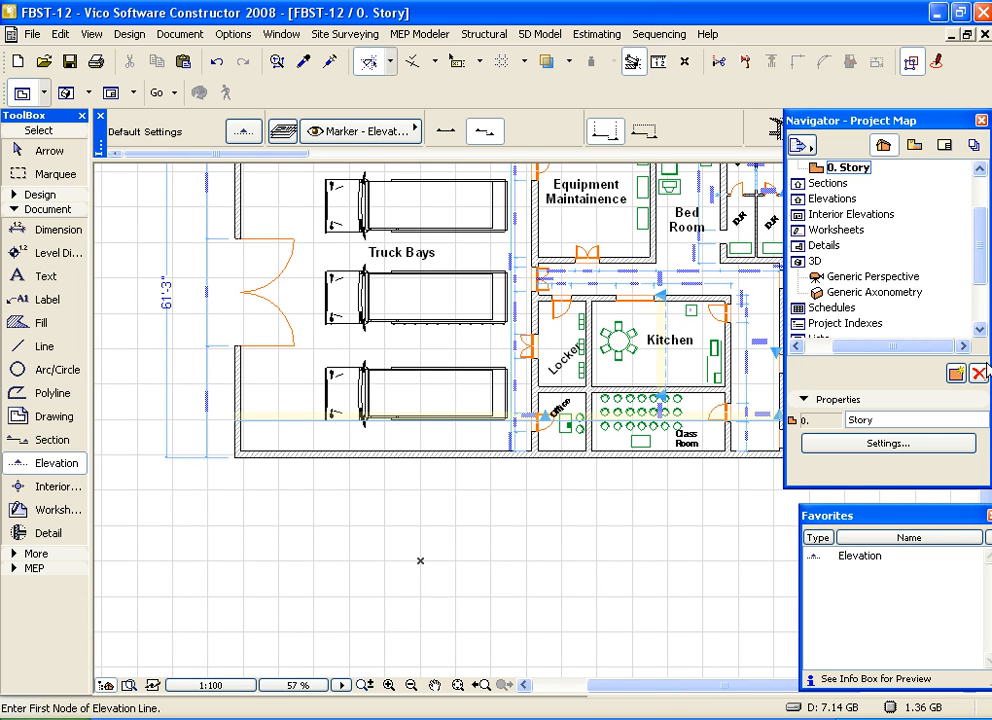
drag(932, 347, 888, 350)
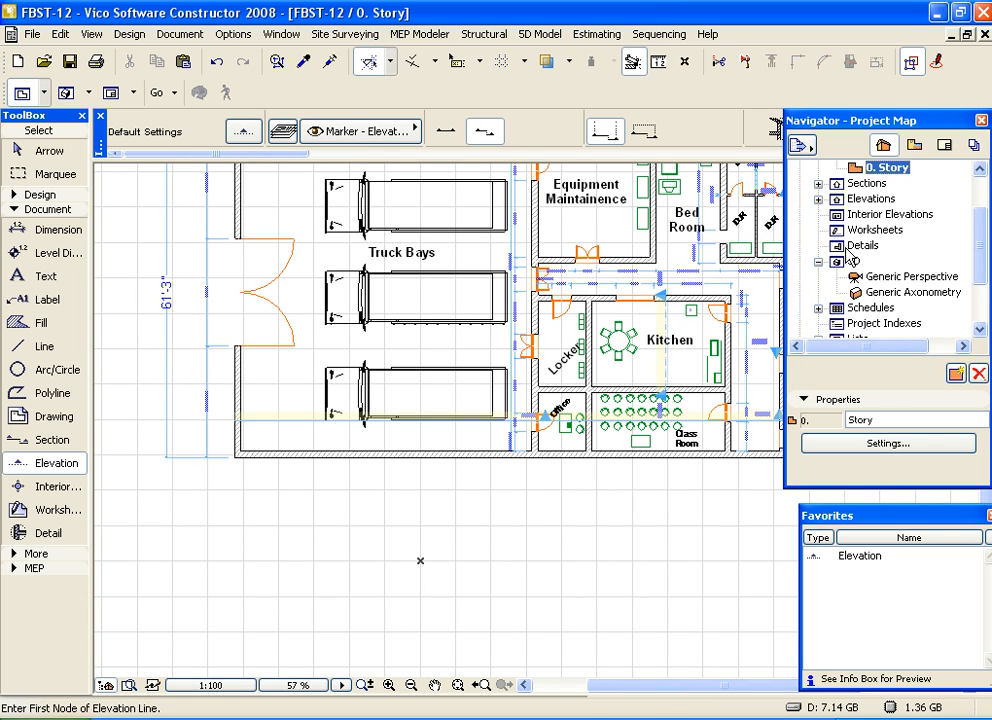
click(818, 199)
click(884, 215)
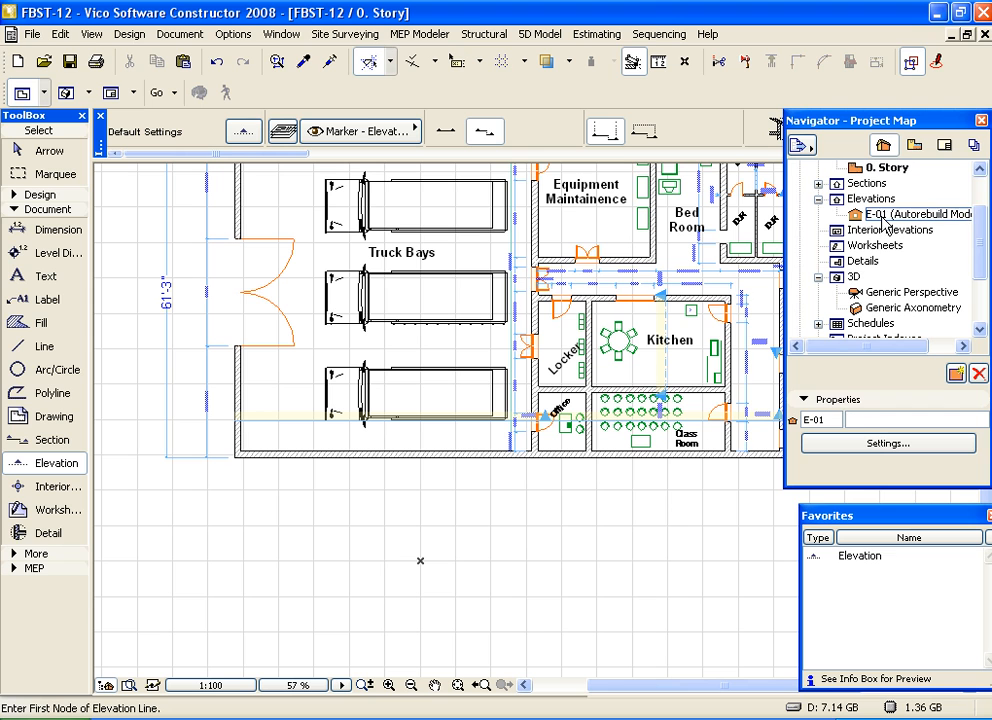
double_click(878, 214)
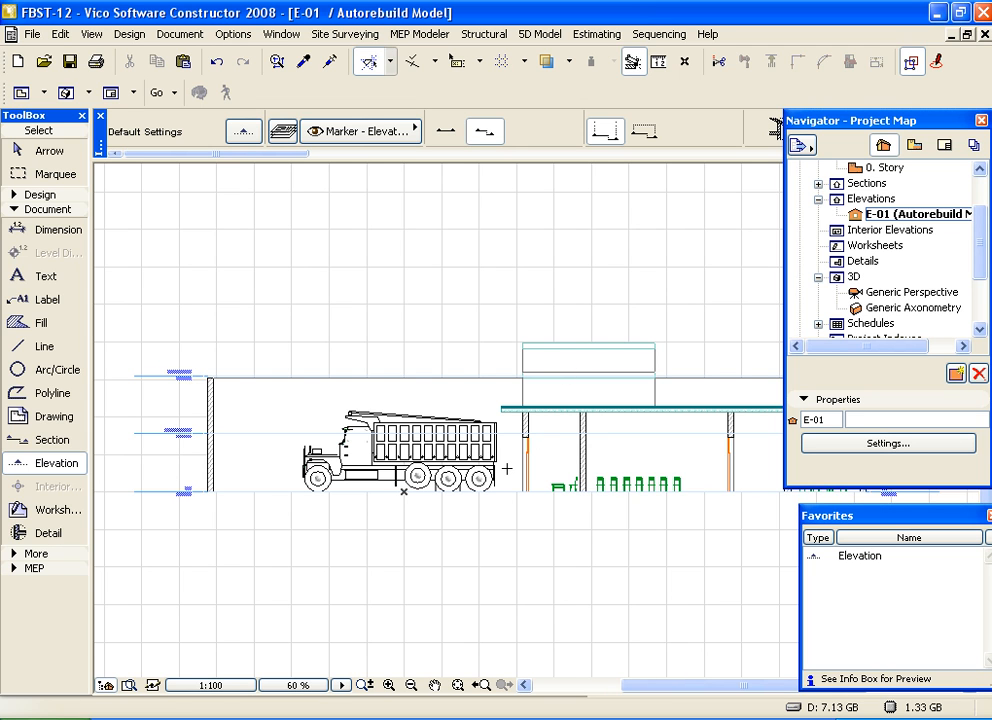
Examine elevation E-01 from the truck bay across the furnished rooms, including the story-level markers at both ends
middle_drag(571, 484, 512, 450)
scroll(519, 451, down, 2)
middle_drag(589, 451, 580, 448)
scroll(556, 401, up, 2)
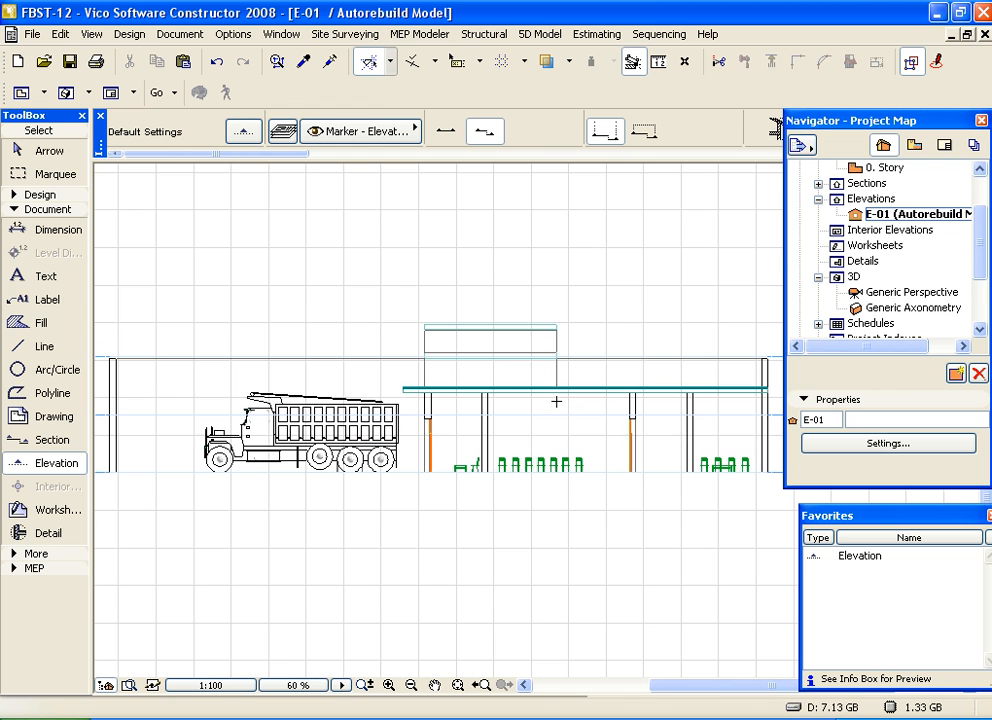
scroll(552, 447, down, 2)
scroll(225, 430, up, 7)
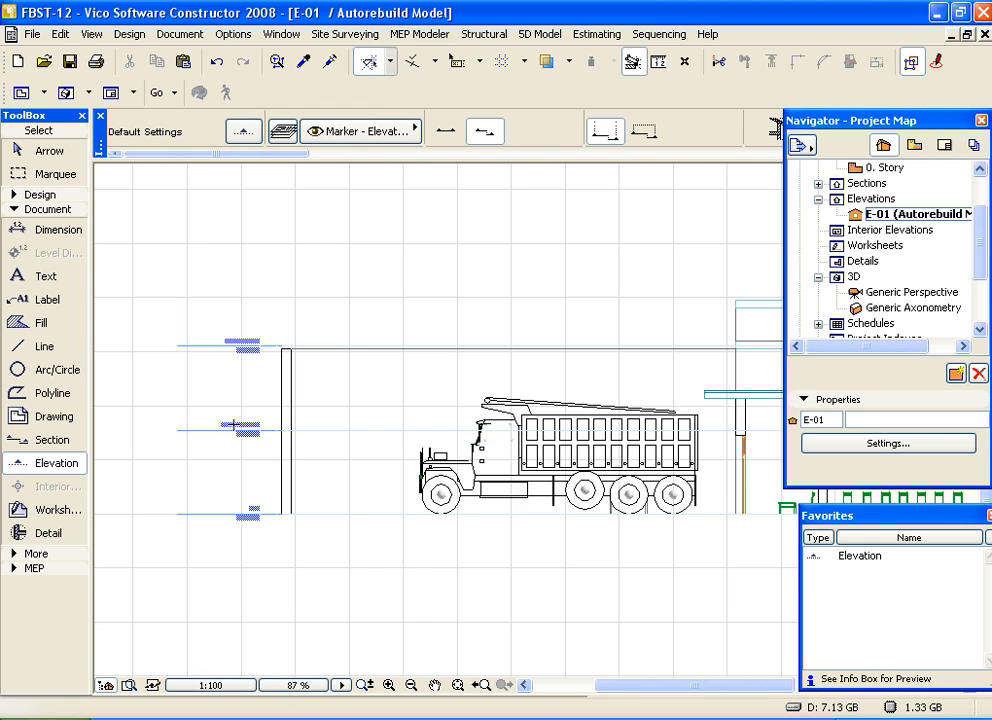
scroll(467, 549, down, 3)
middle_drag(569, 567, 336, 509)
mouse_move(550, 531)
middle_down()
mouse_move(500, 536)
mouse_move(461, 517)
middle_up()
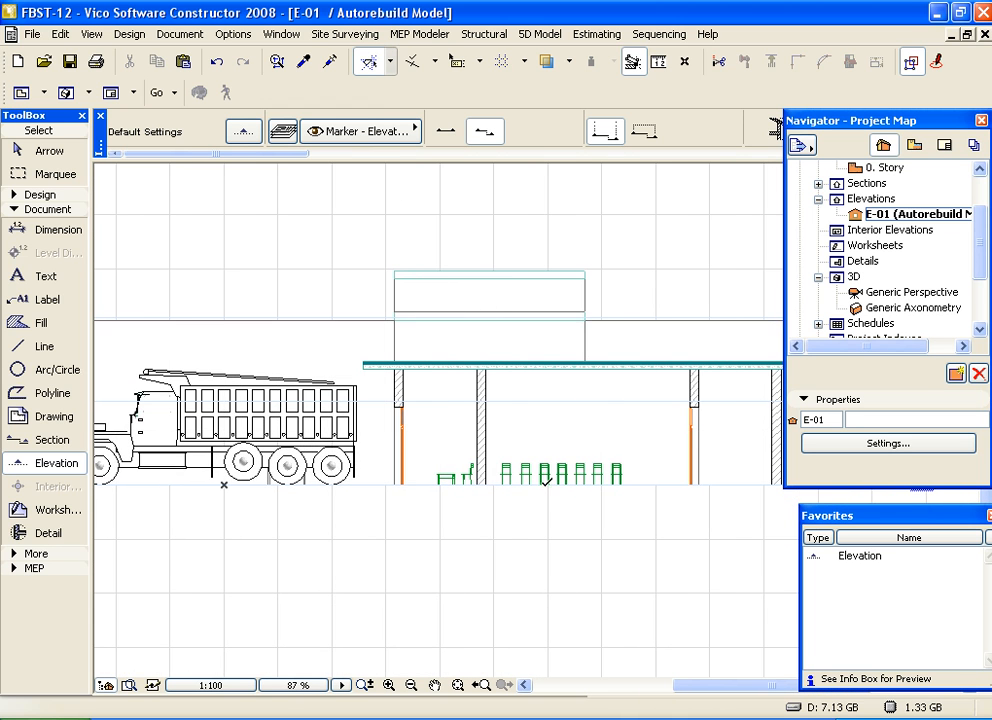
mouse_move(587, 496)
middle_down()
mouse_move(487, 525)
mouse_move(290, 490)
mouse_move(412, 497)
middle_up()
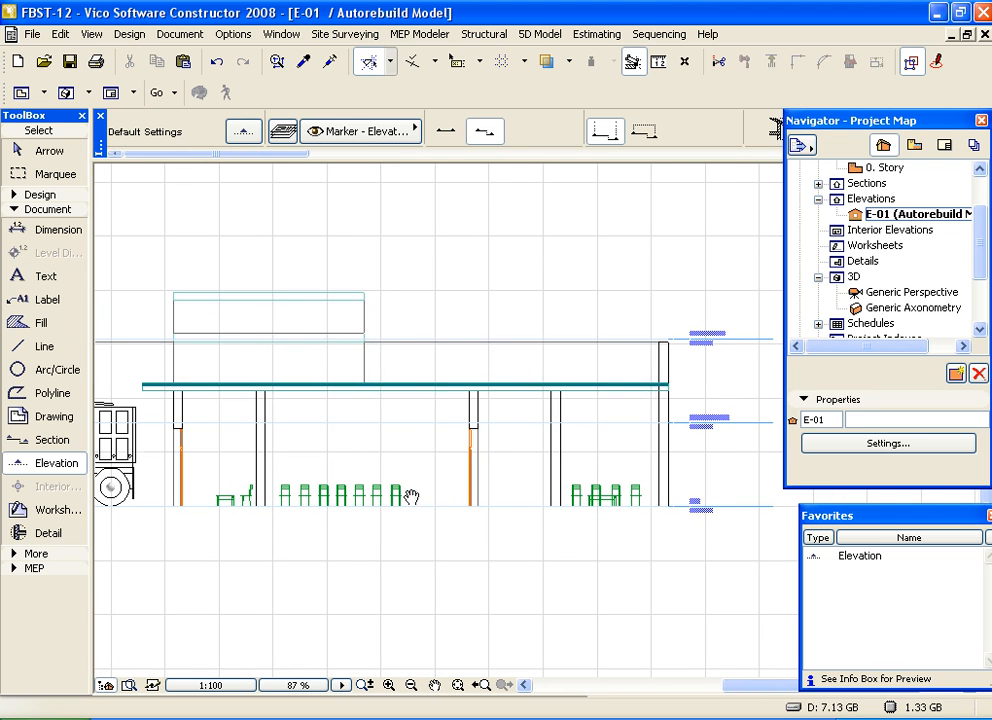
scroll(357, 468, down, 3)
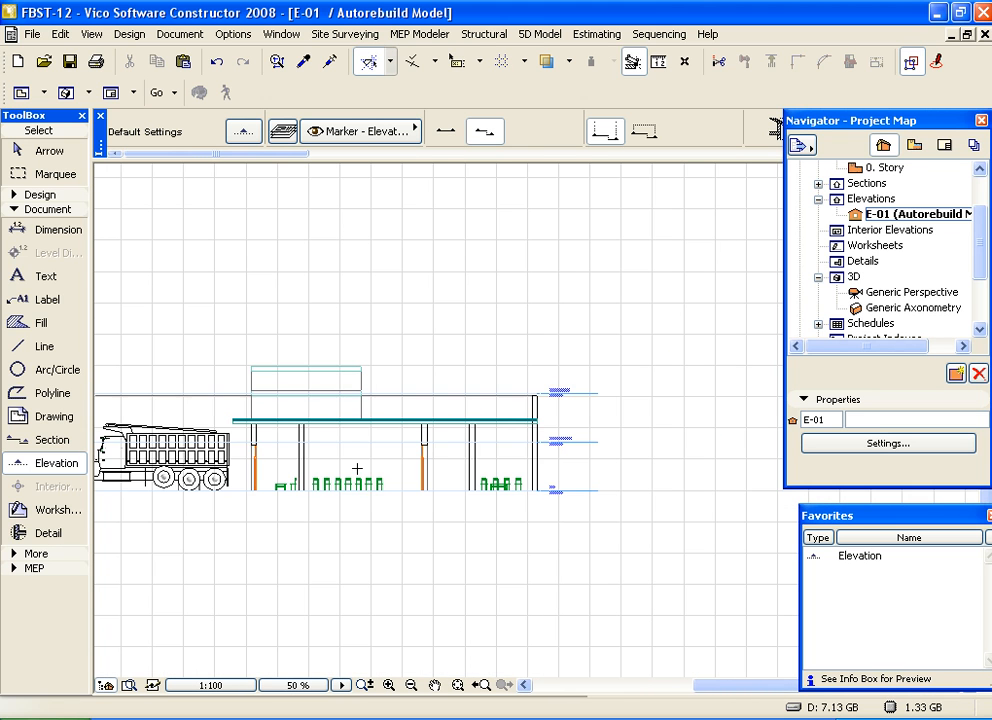
Return to the ground-story floor plan and enclose the whole building with its outer dimensions in a rectangular marquee
key(F2)
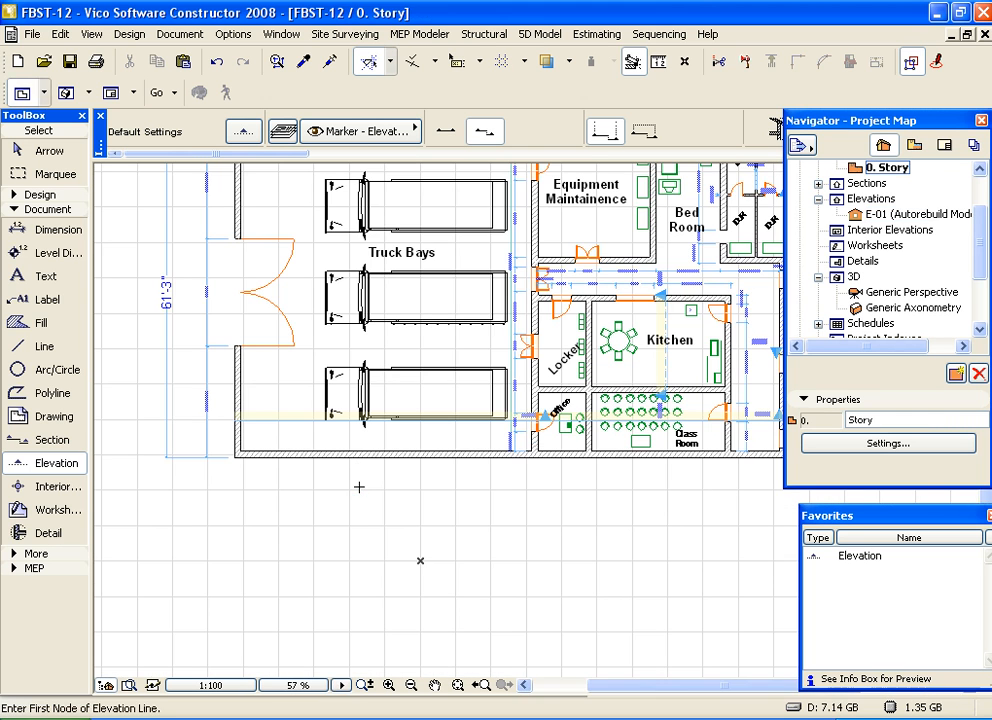
scroll(388, 454, down, 1)
middle_drag(492, 321, 458, 414)
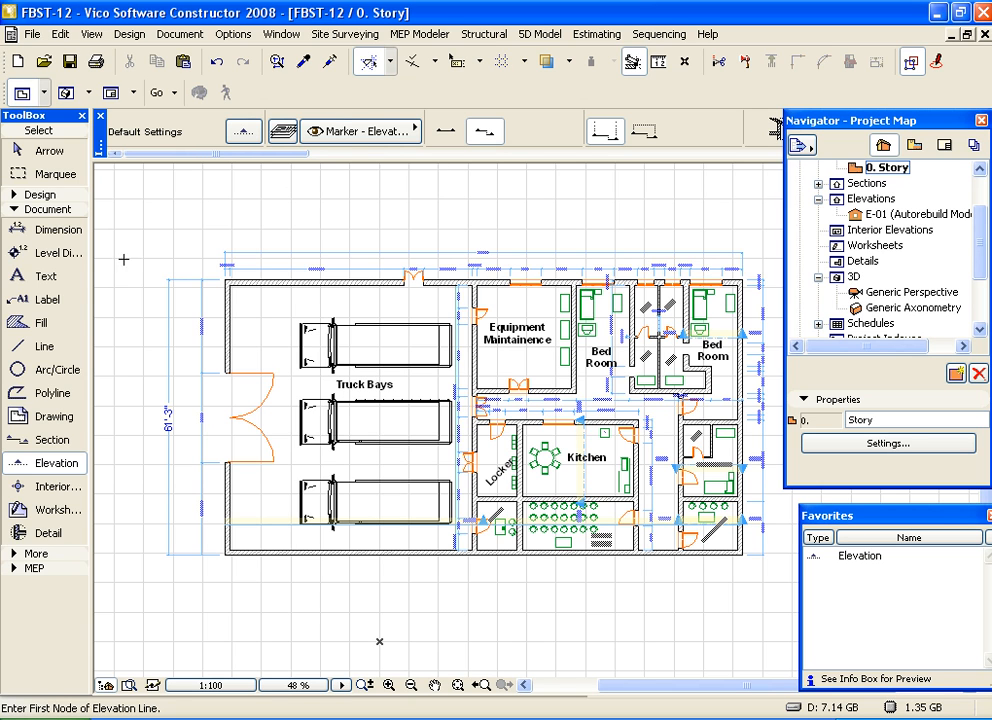
click(50, 173)
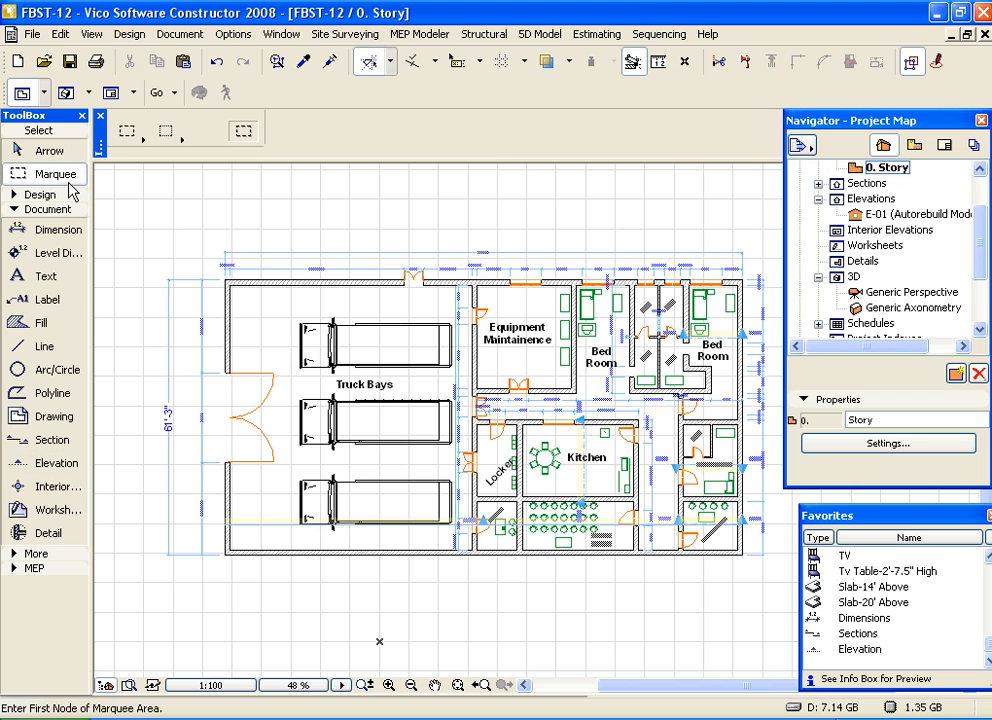
click(150, 203)
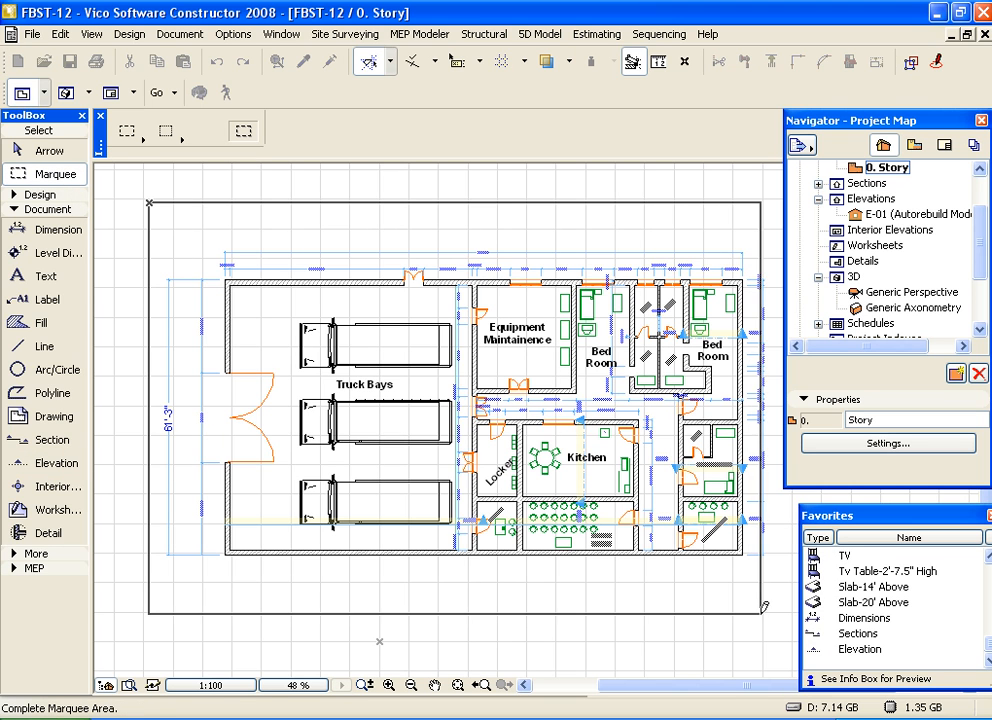
click(774, 616)
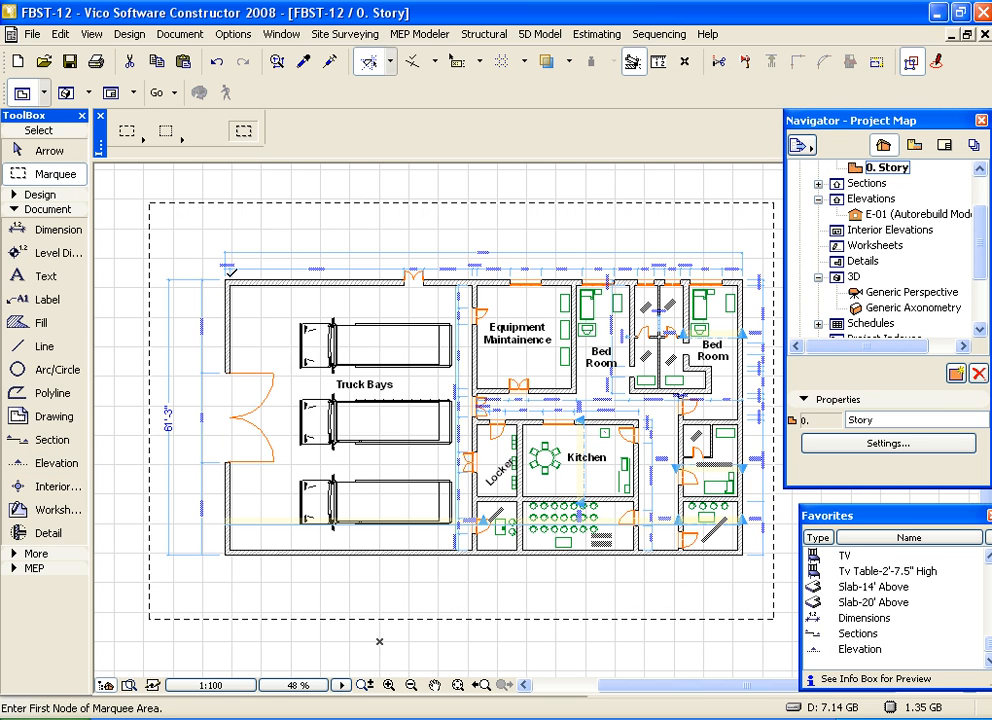
Select all dimensions inside the marquee and hide their layer
click(63, 36)
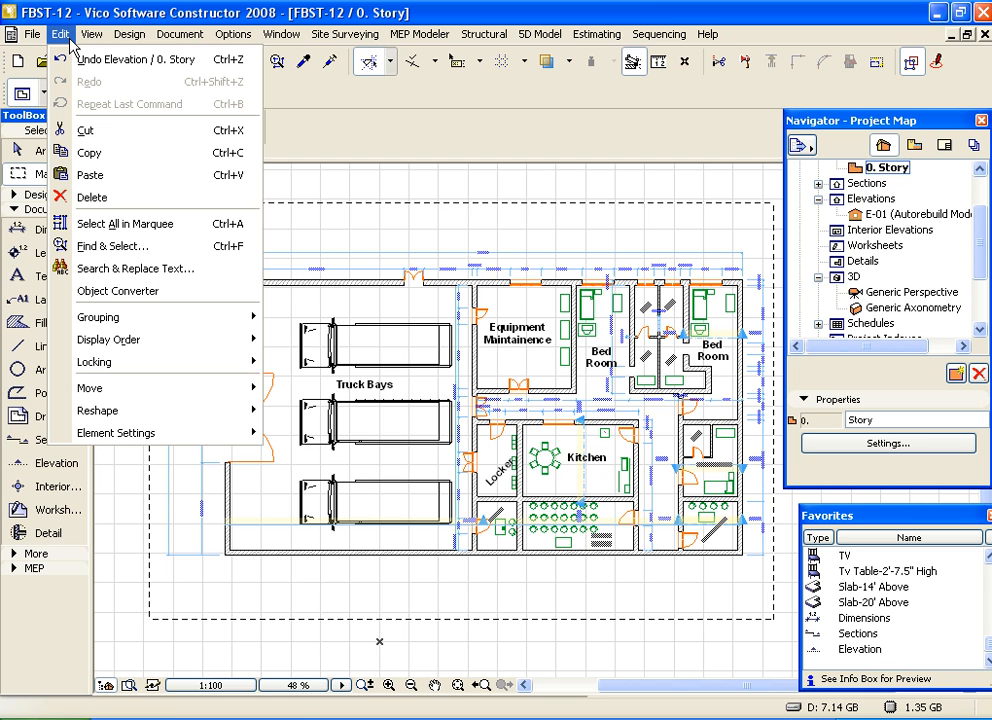
click(357, 150)
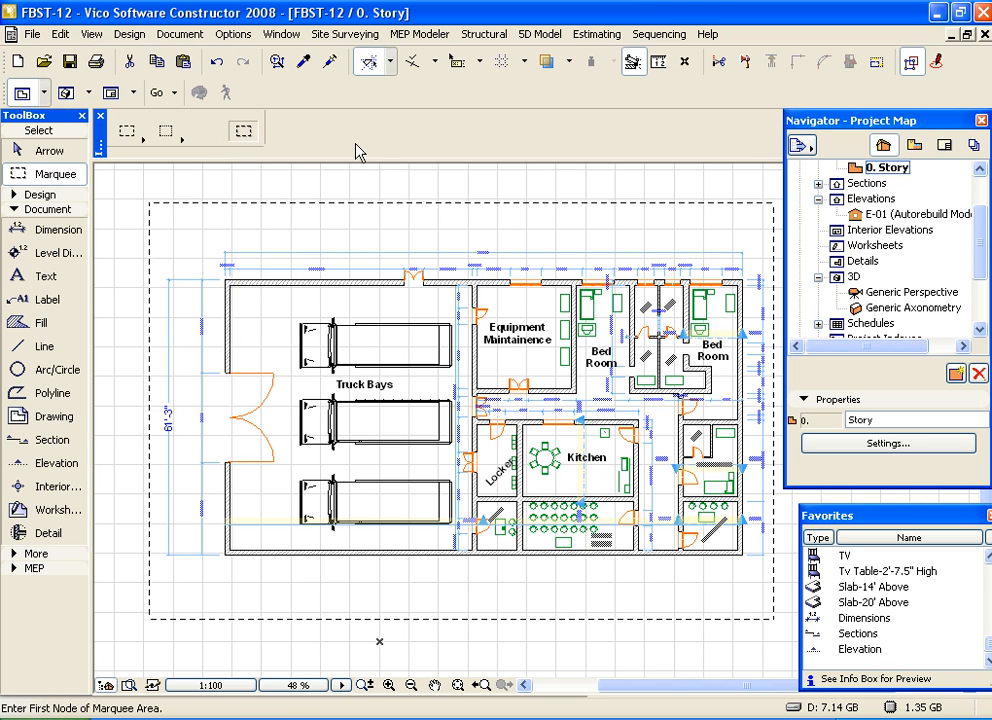
click(79, 231)
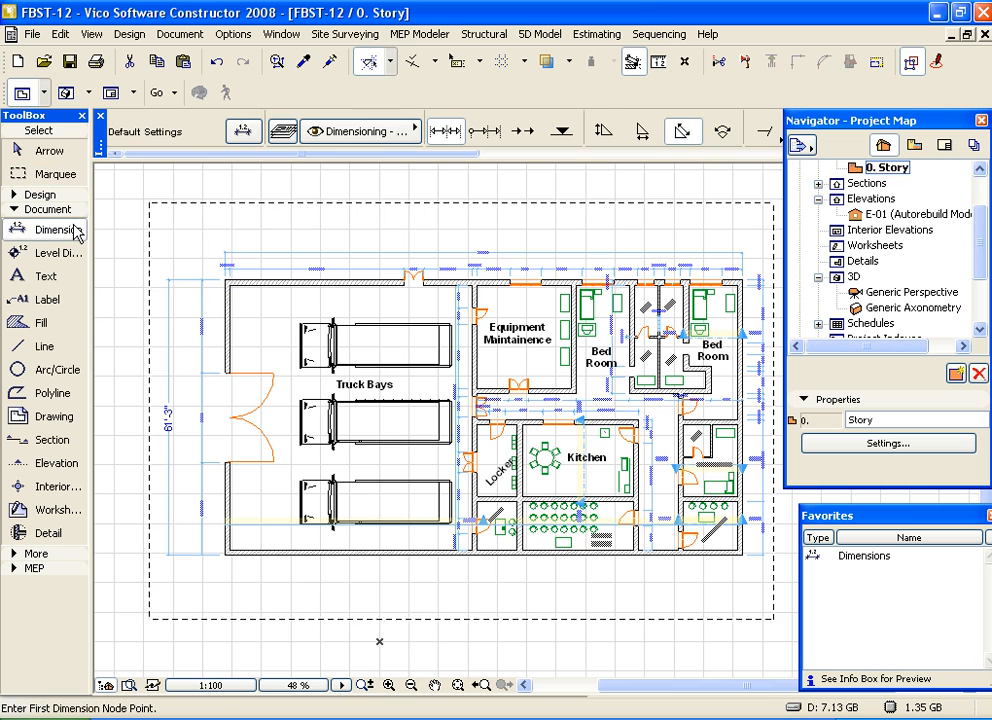
click(60, 34)
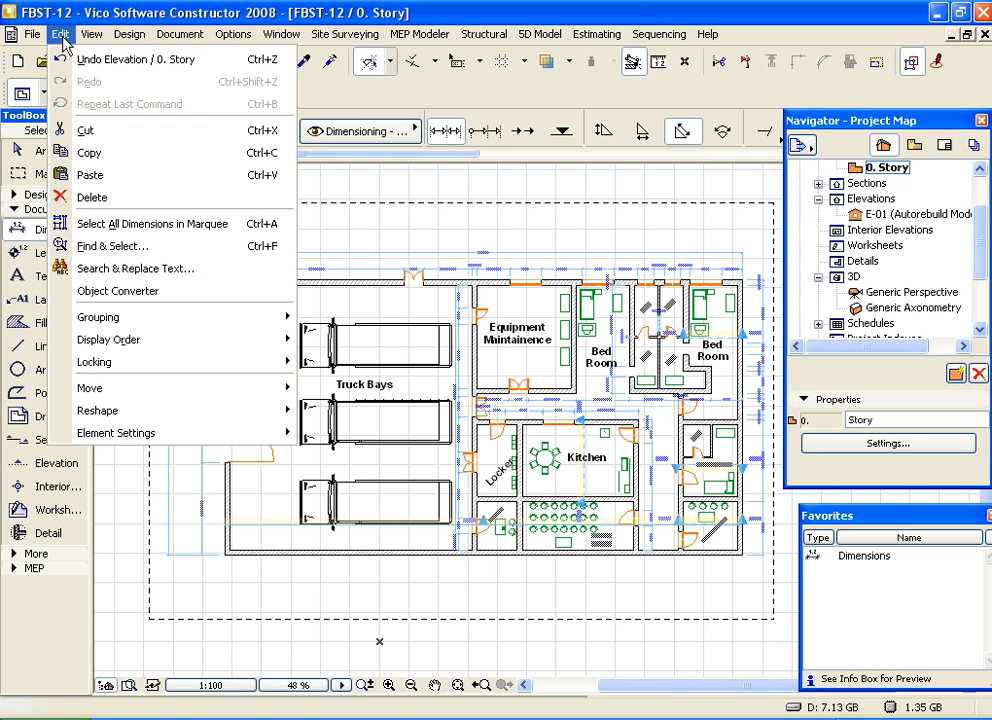
click(124, 234)
right_click(303, 244)
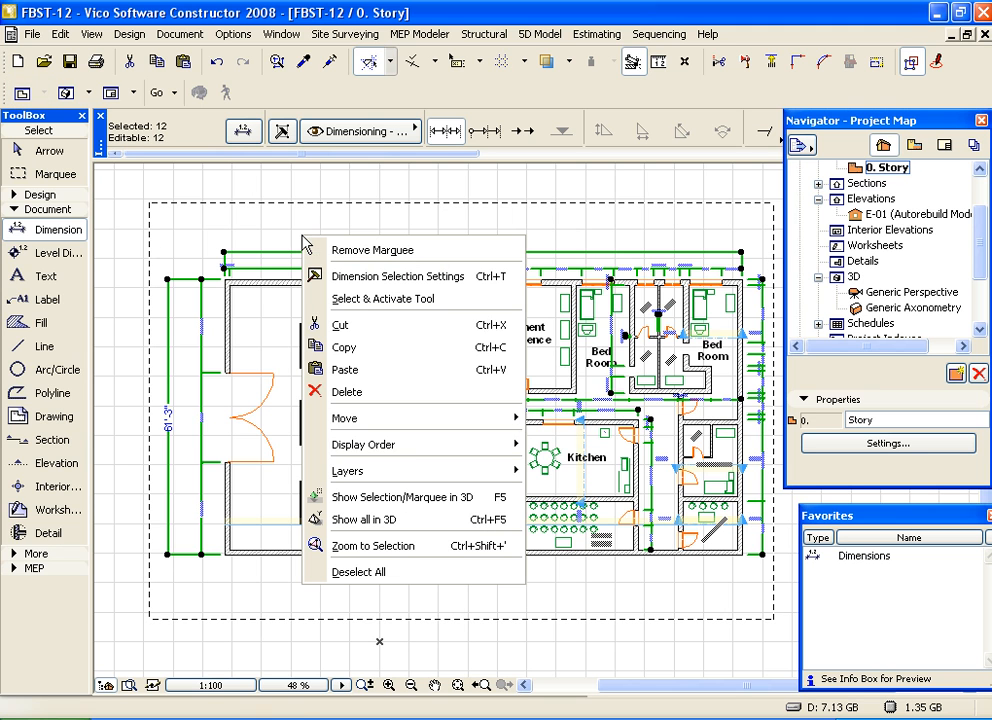
mouse_move(443, 474)
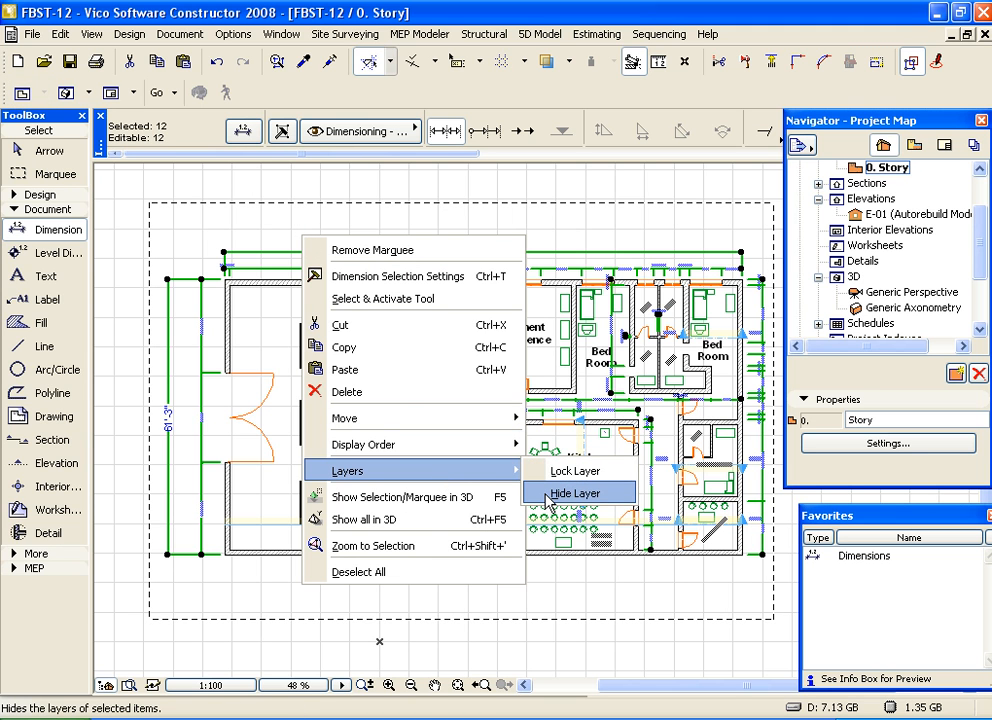
click(548, 494)
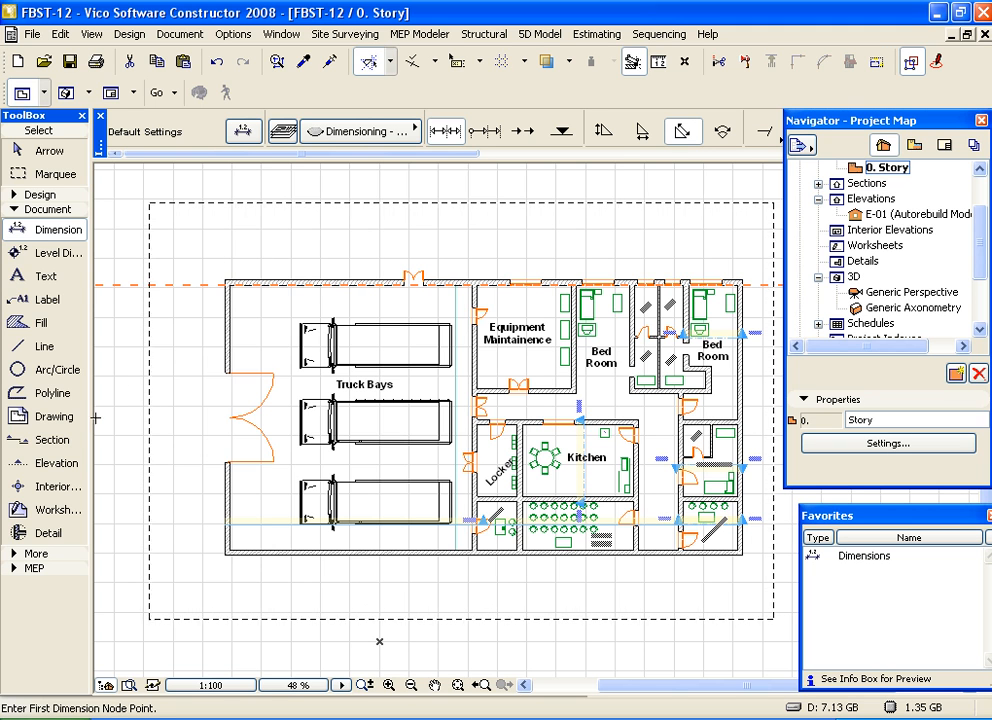
Select all sections inside the marquee and hide their marker layer
click(75, 445)
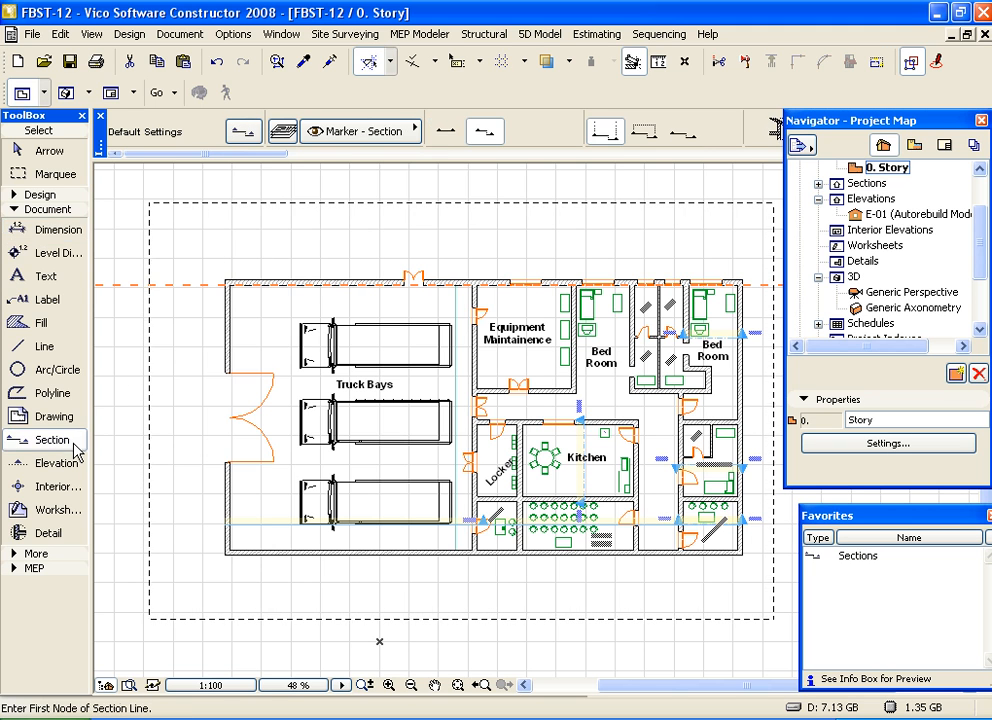
click(58, 34)
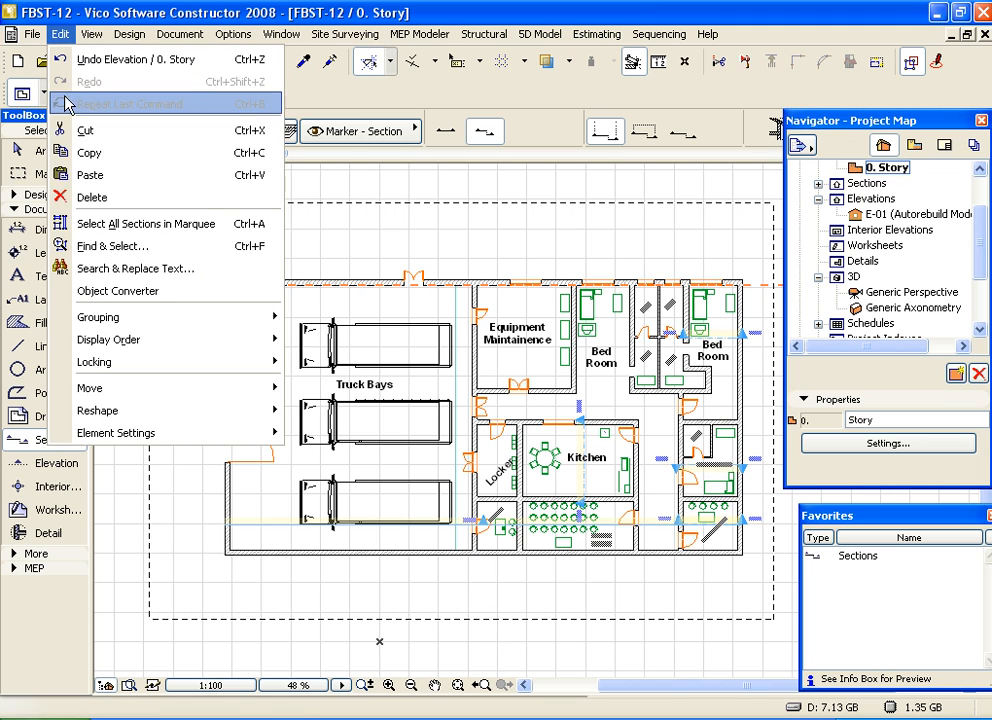
click(82, 224)
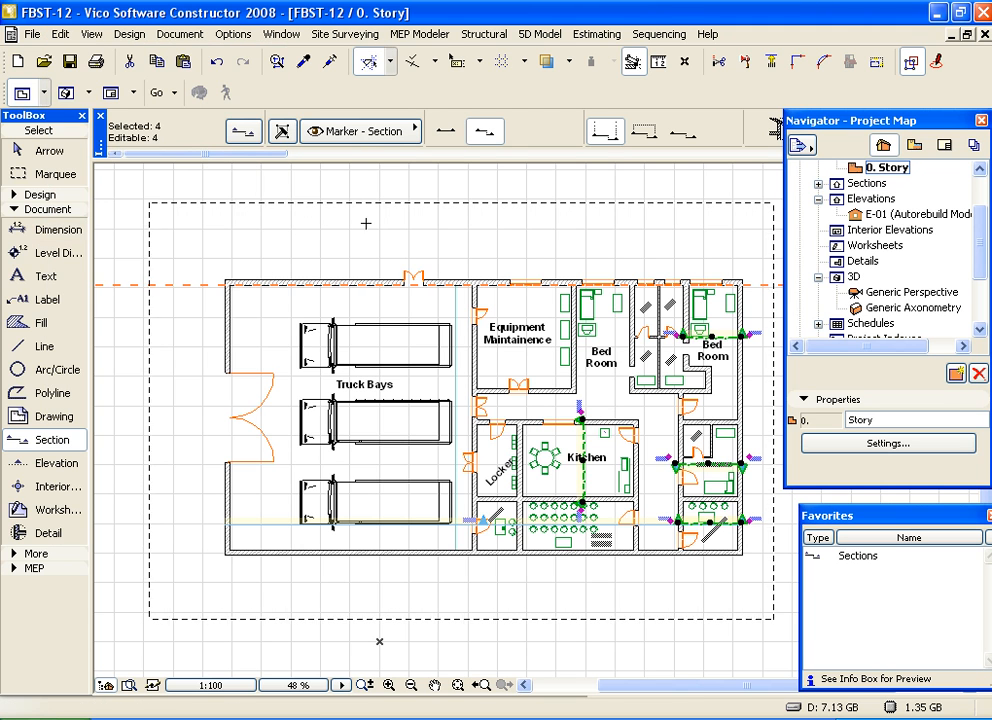
right_click(366, 228)
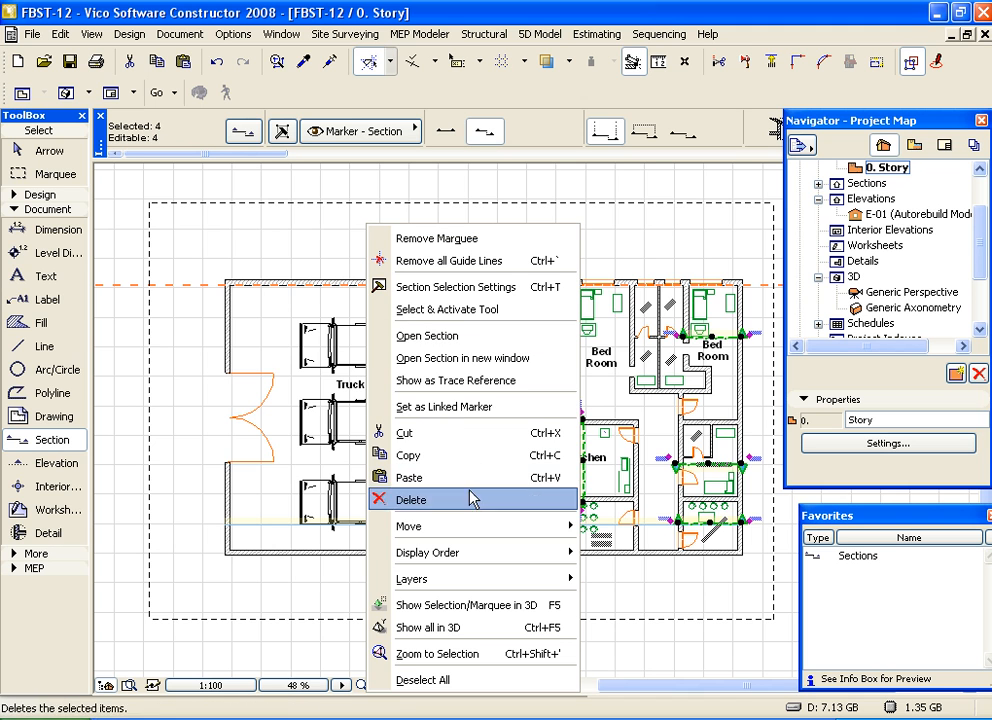
mouse_move(531, 578)
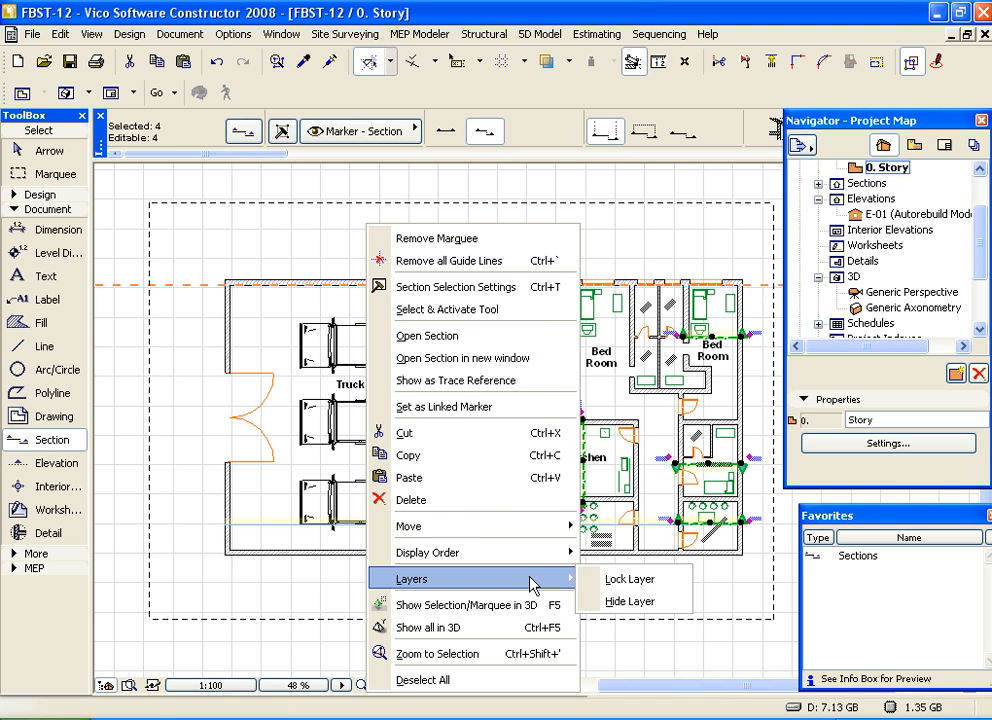
click(636, 598)
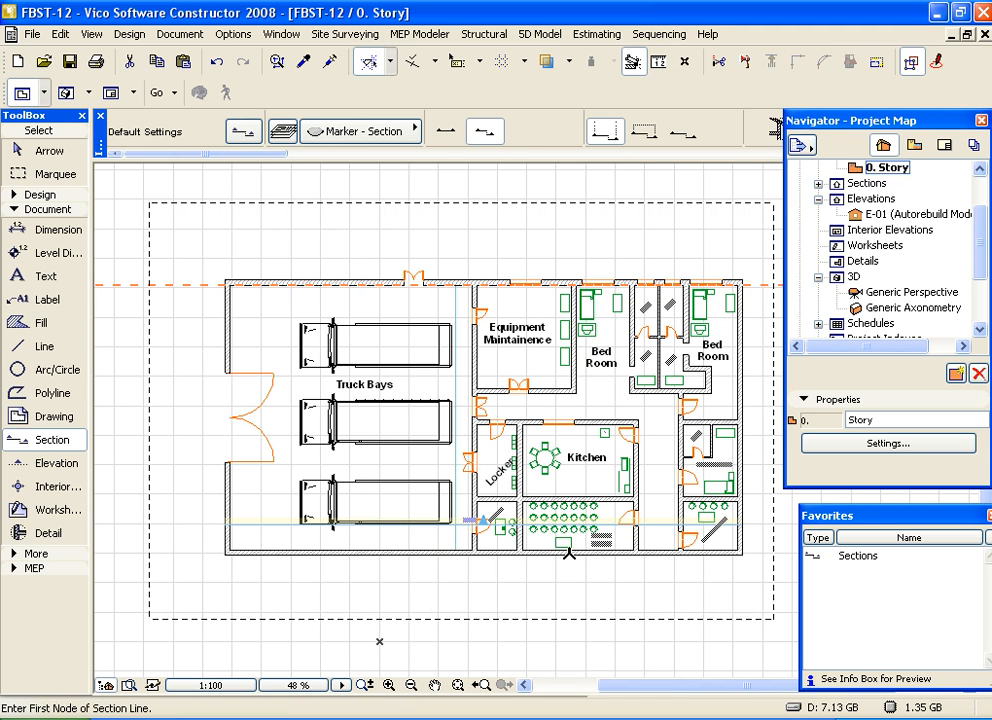
Select all elevations inside the marquee, hide their marker layer, and remove the marquee from the plan
click(66, 463)
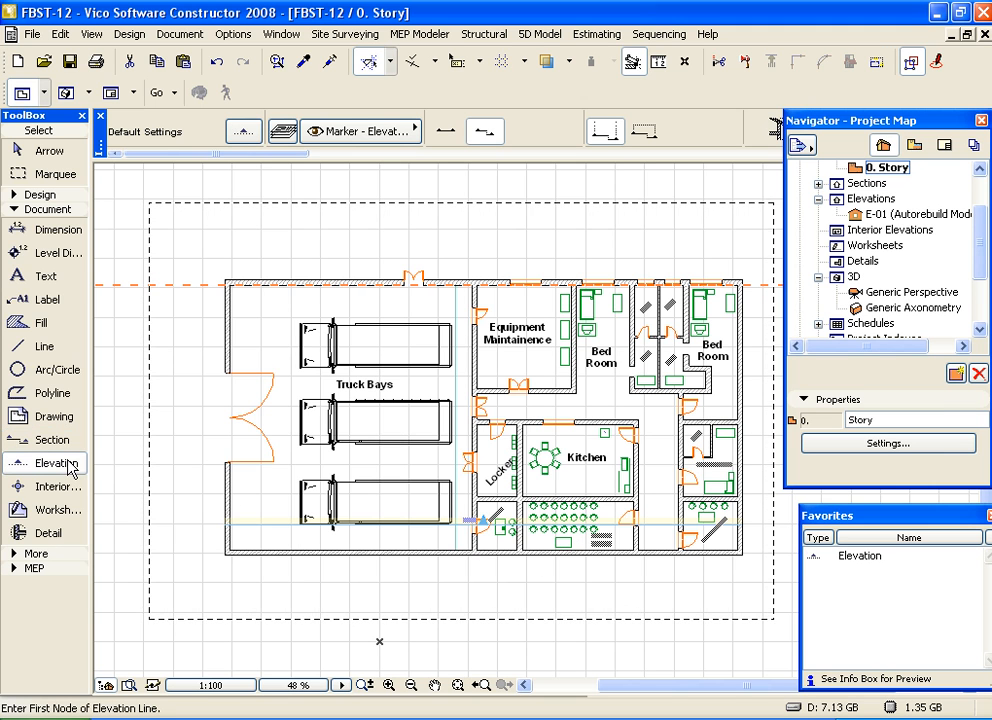
click(62, 35)
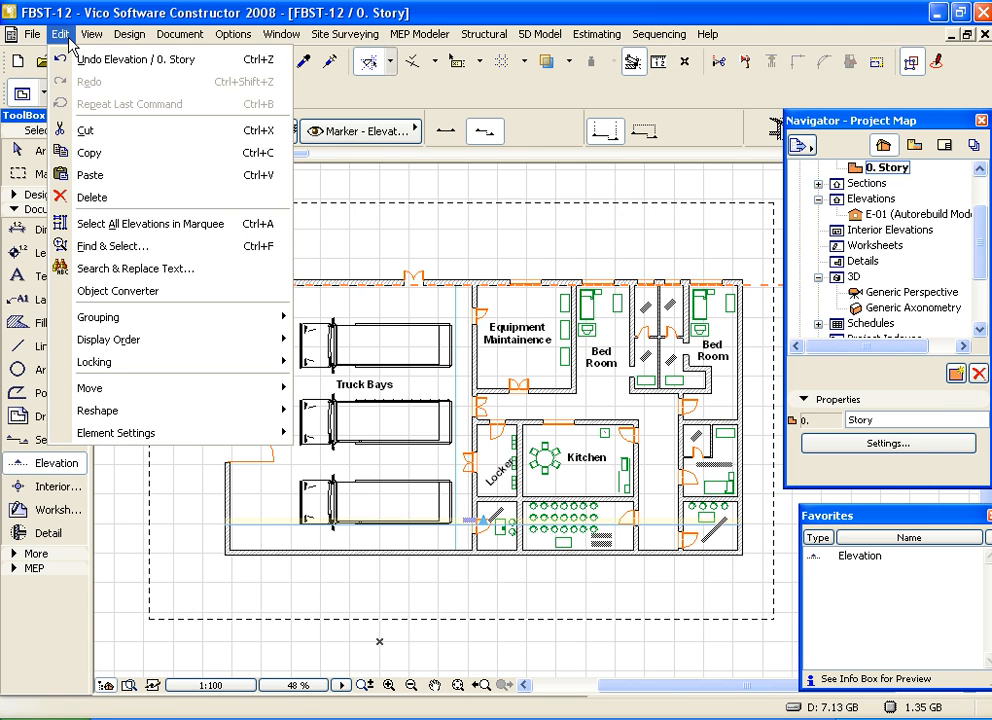
click(115, 226)
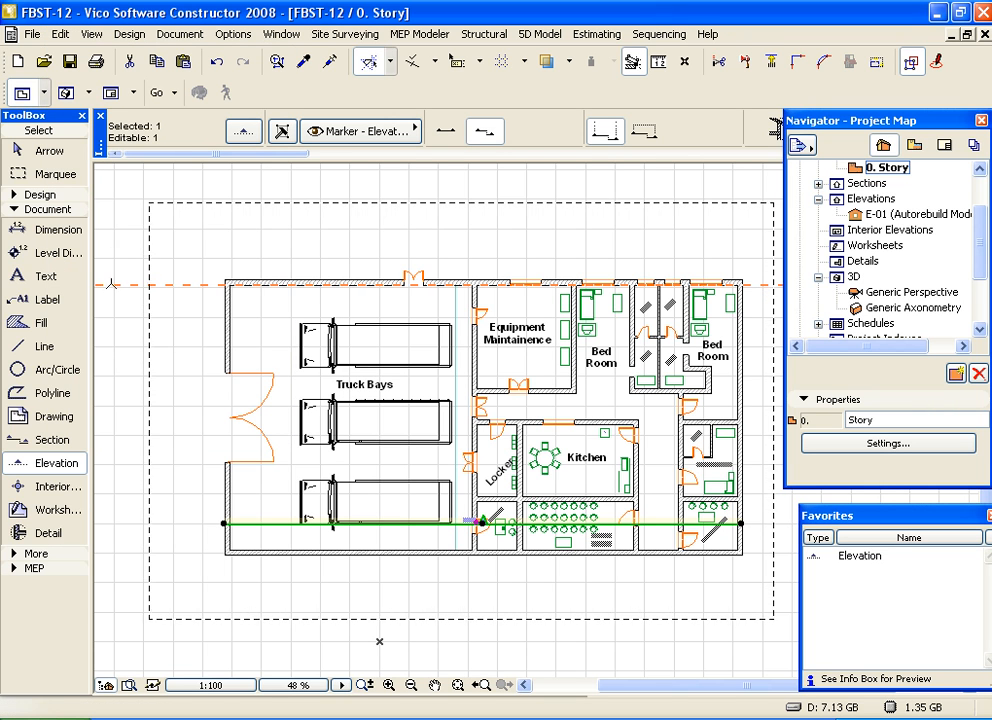
right_click(182, 240)
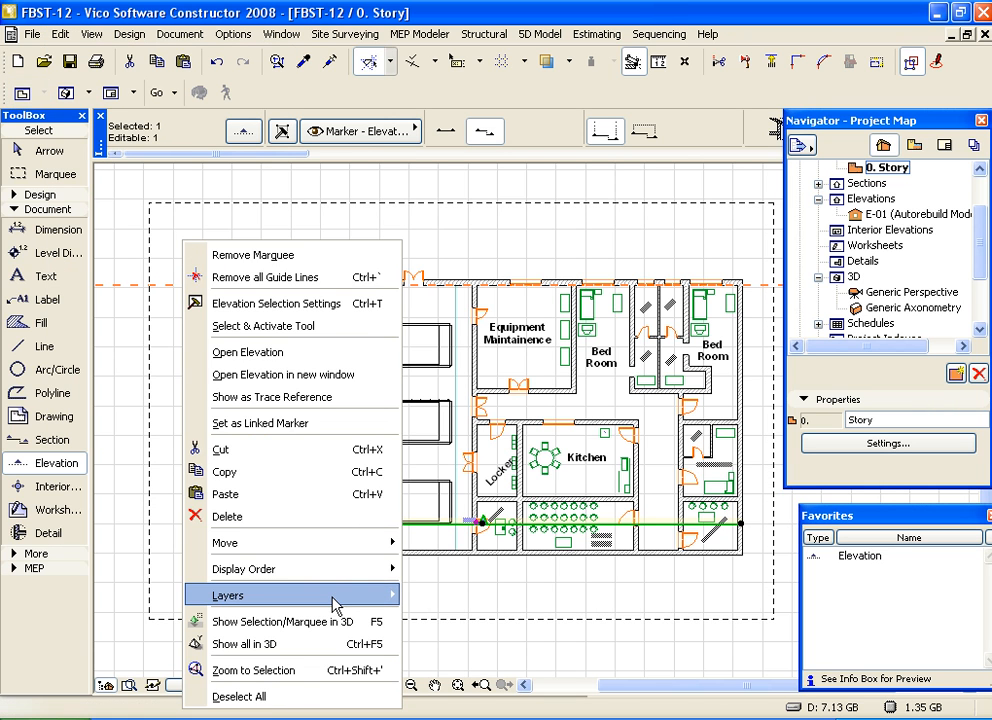
mouse_move(334, 605)
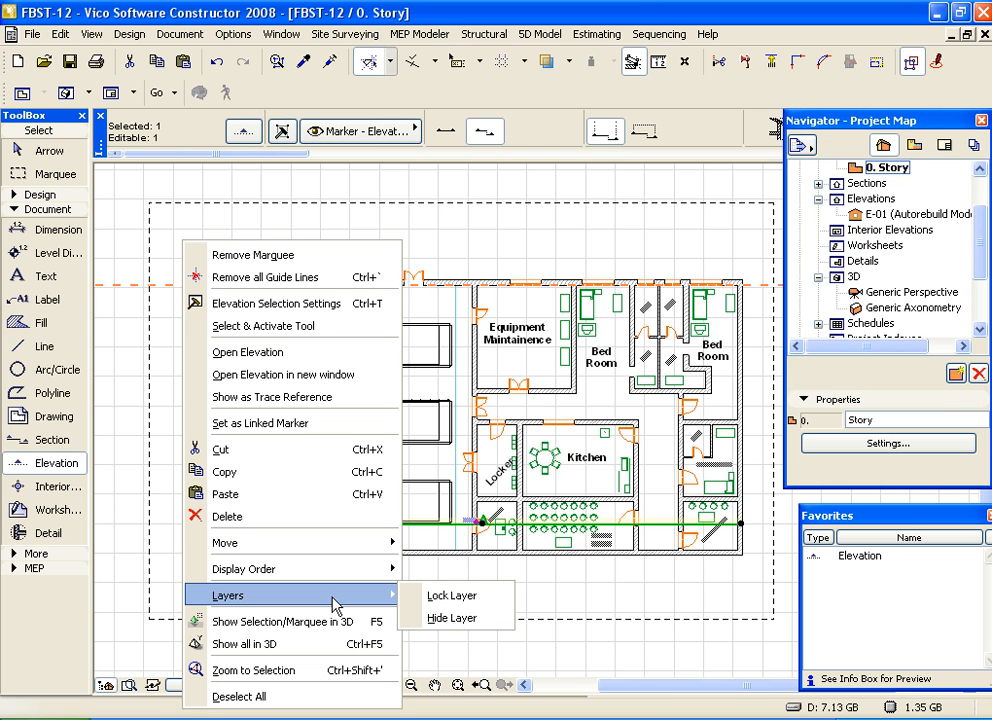
click(430, 618)
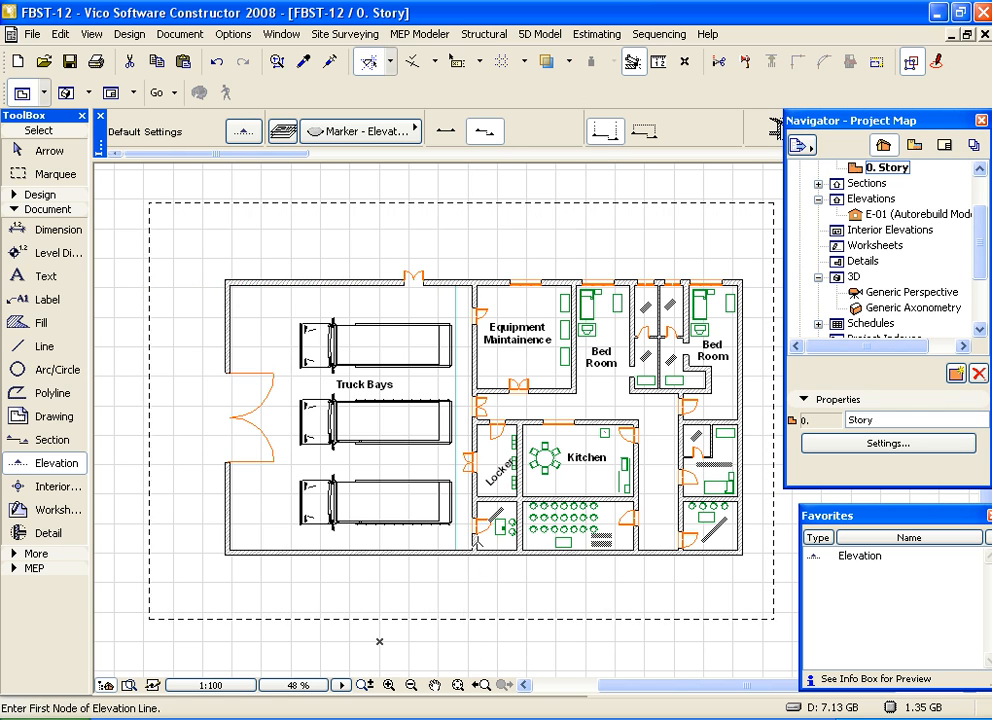
key(Escape)
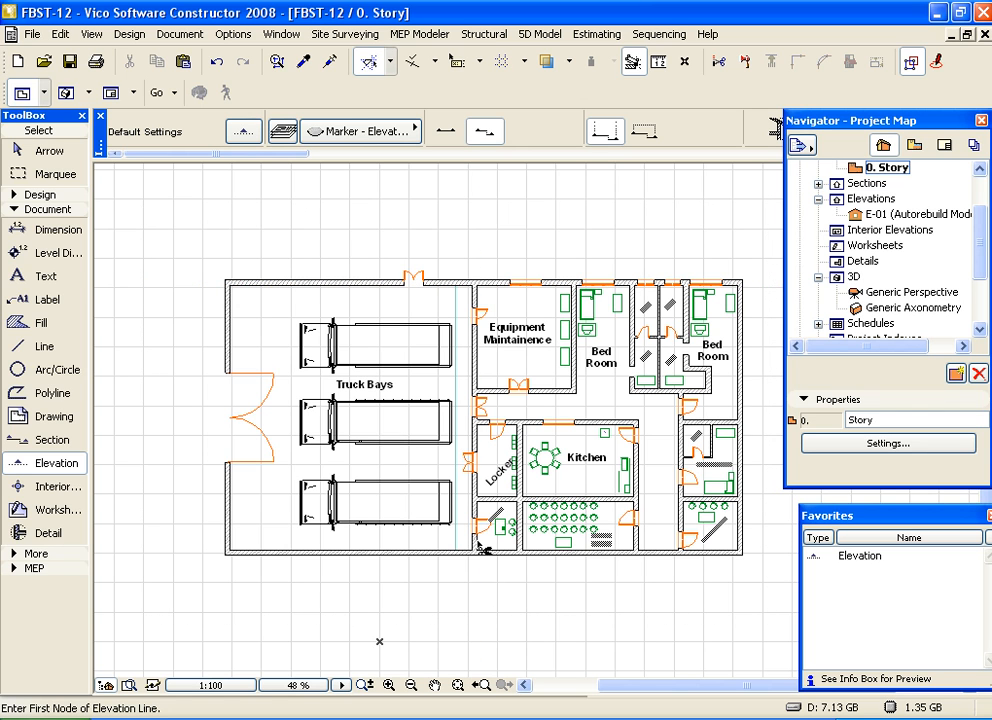
Set the Interior Elevation tool's default vertical range to Limited, with the upper limit at 14'-0.00" relative to the home story
middle_drag(600, 434, 593, 402)
scroll(665, 305, up, 3)
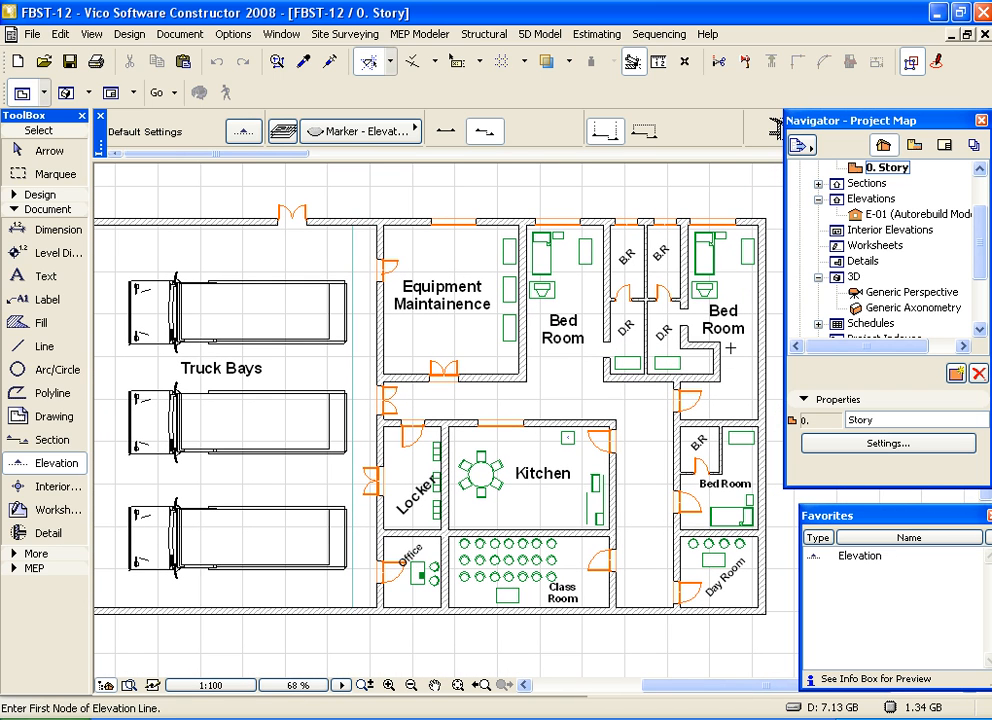
click(49, 487)
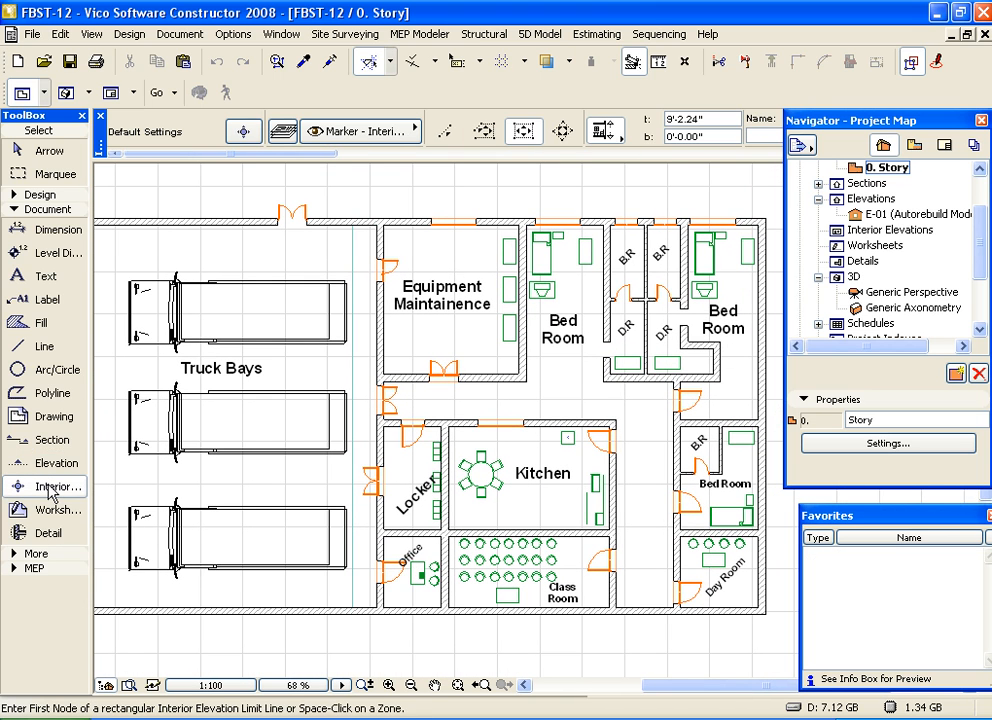
double_click(49, 487)
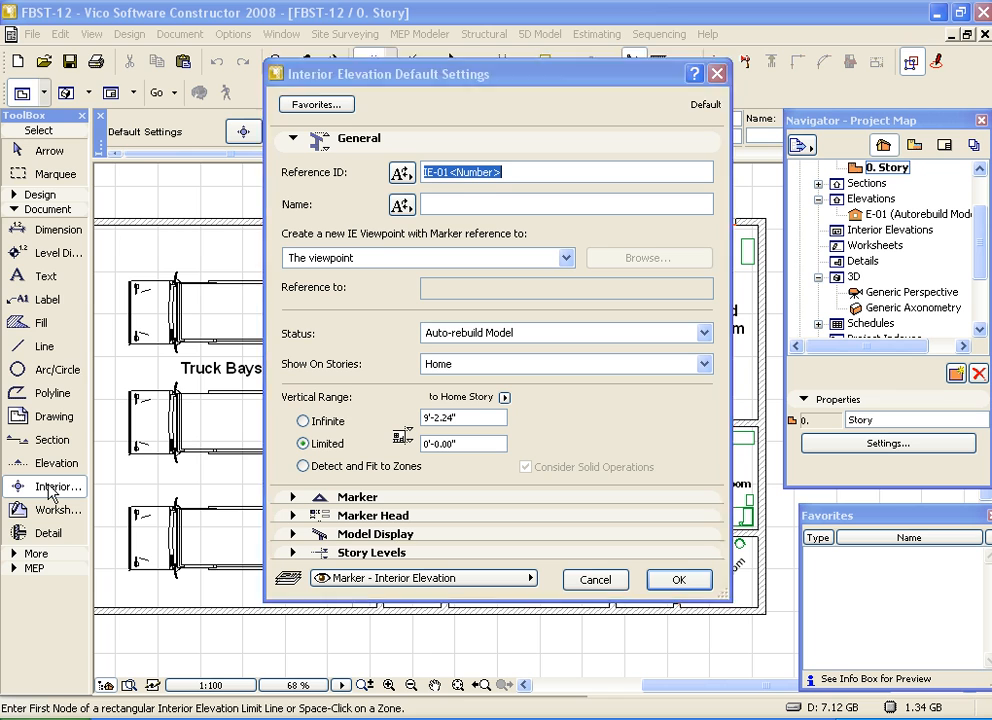
click(478, 203)
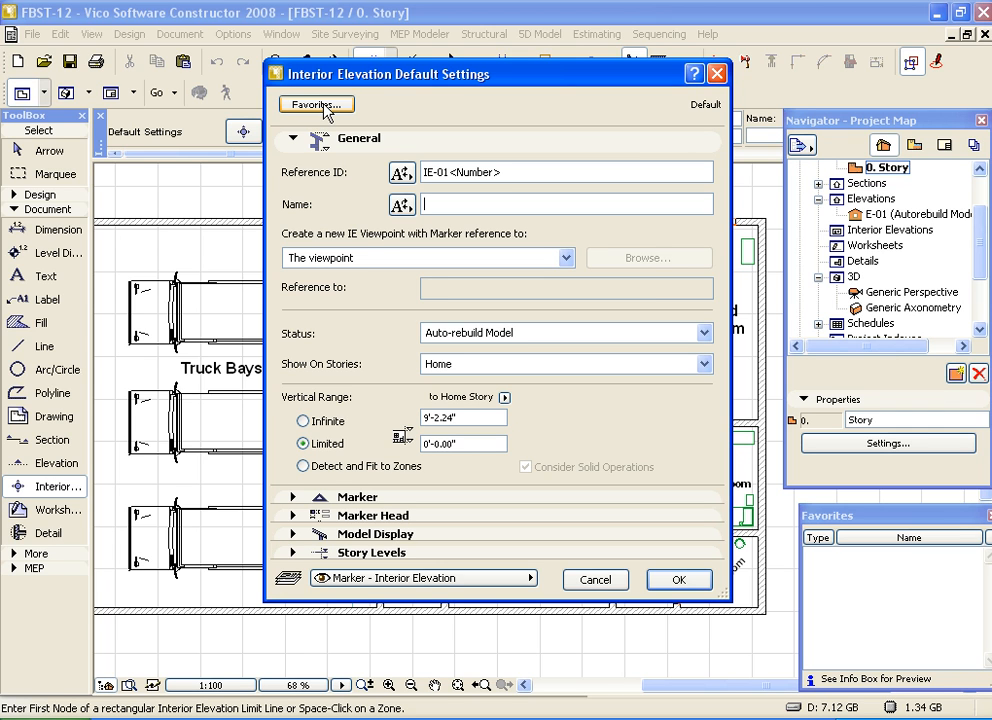
click(304, 421)
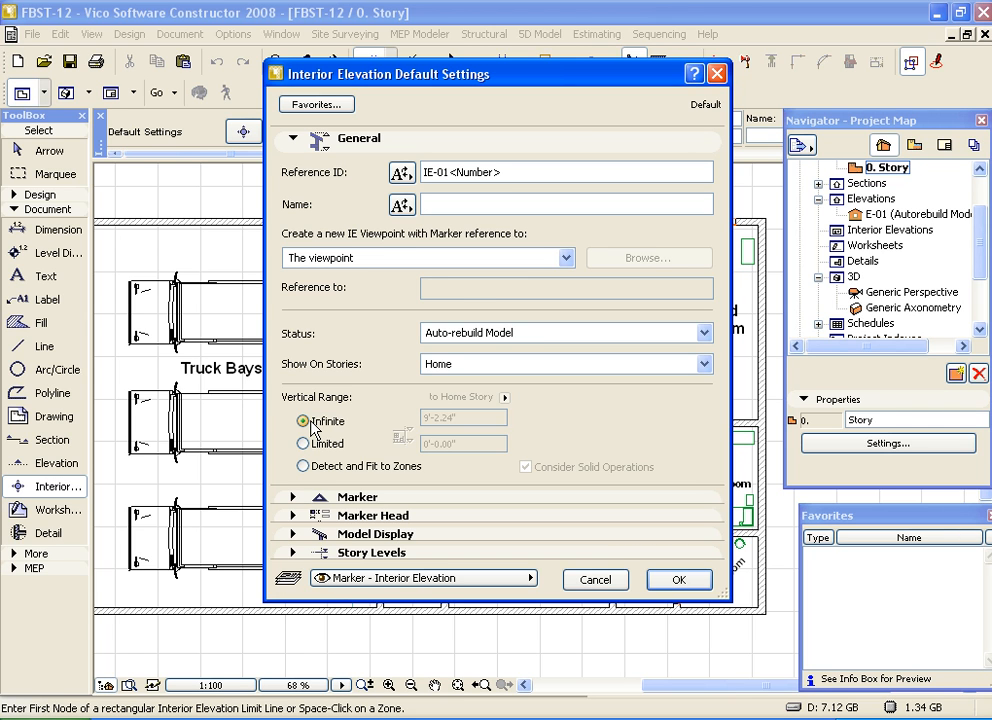
click(316, 445)
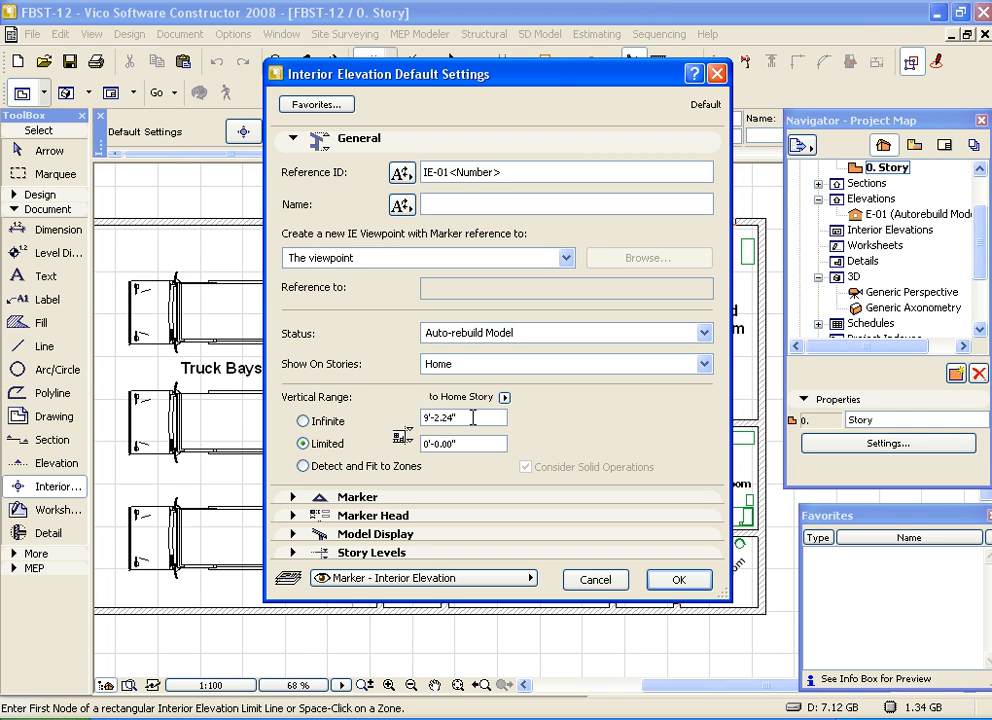
click(504, 397)
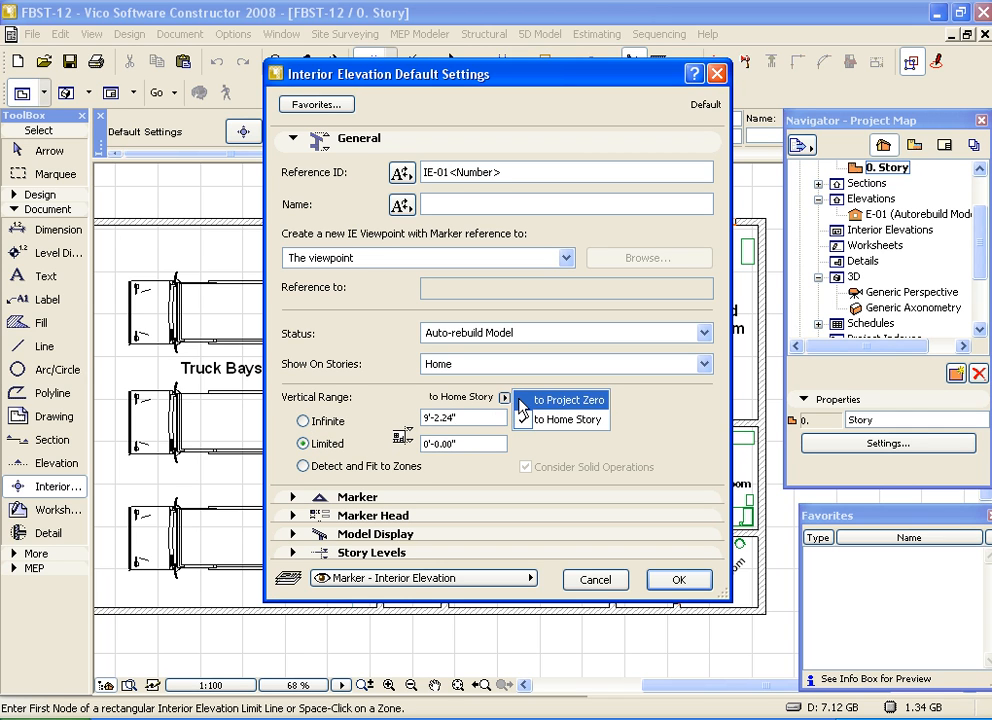
click(507, 398)
drag(459, 417, 416, 414)
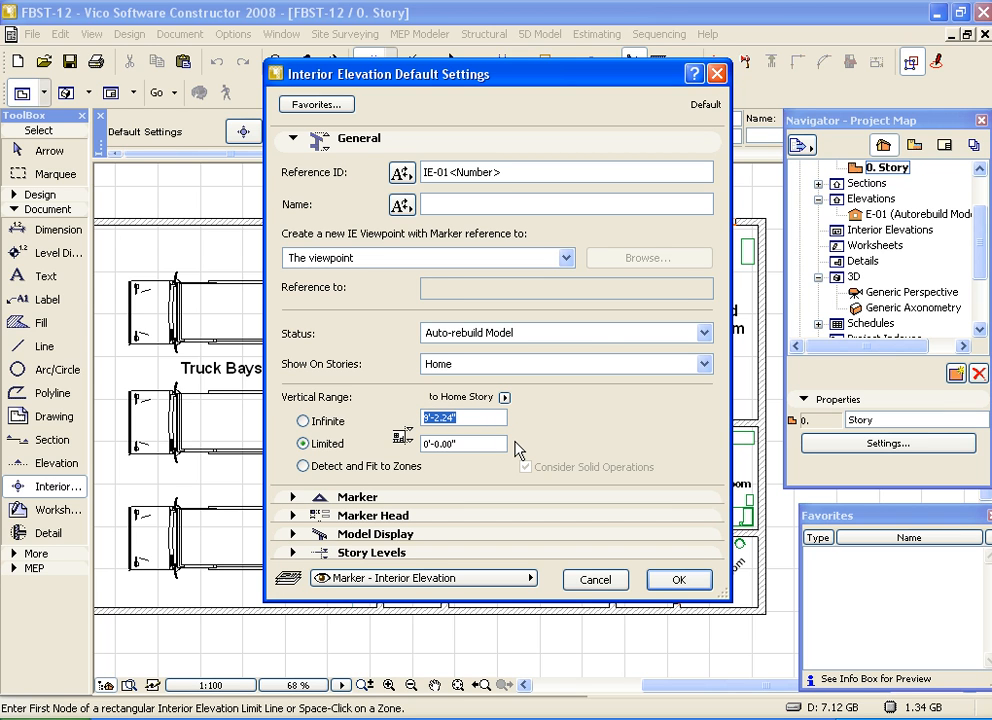
text(14)
key(Return)
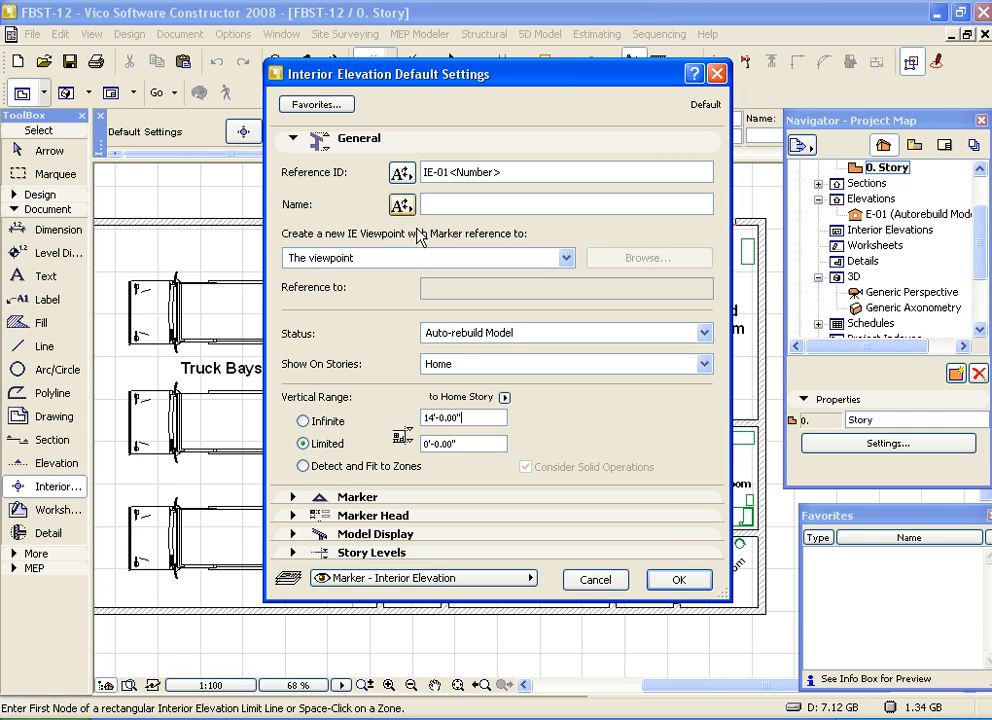
Save the current Interior Elevation settings as a favorite named "Interior Elevation-14'" and accept the default settings
click(313, 105)
click(480, 193)
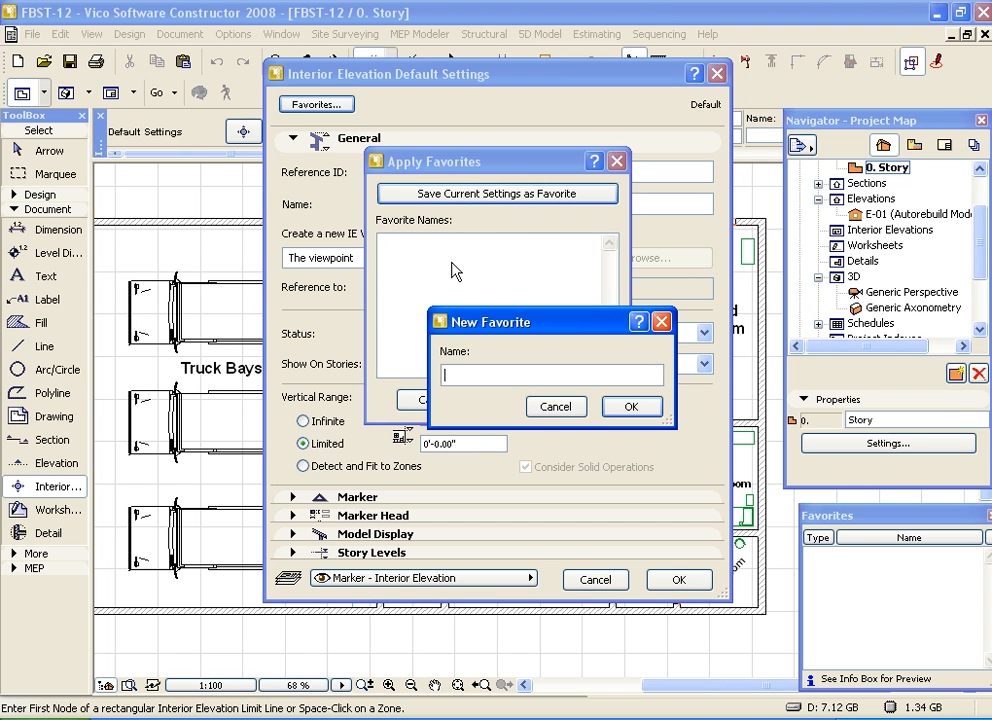
text(Interior Elevation-14')
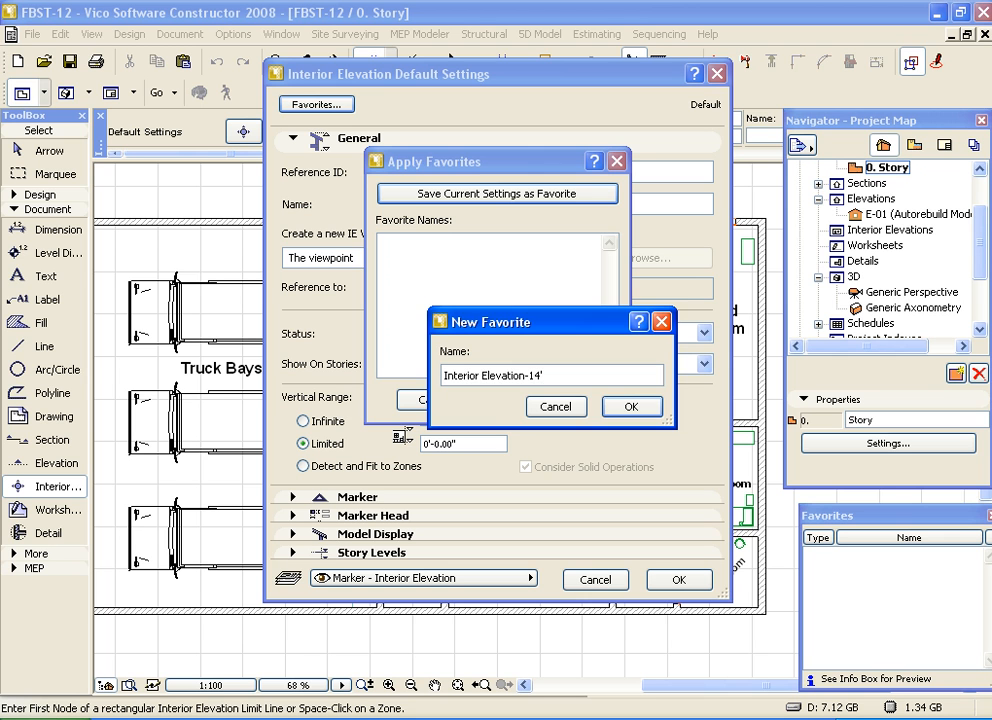
key(Return)
click(558, 398)
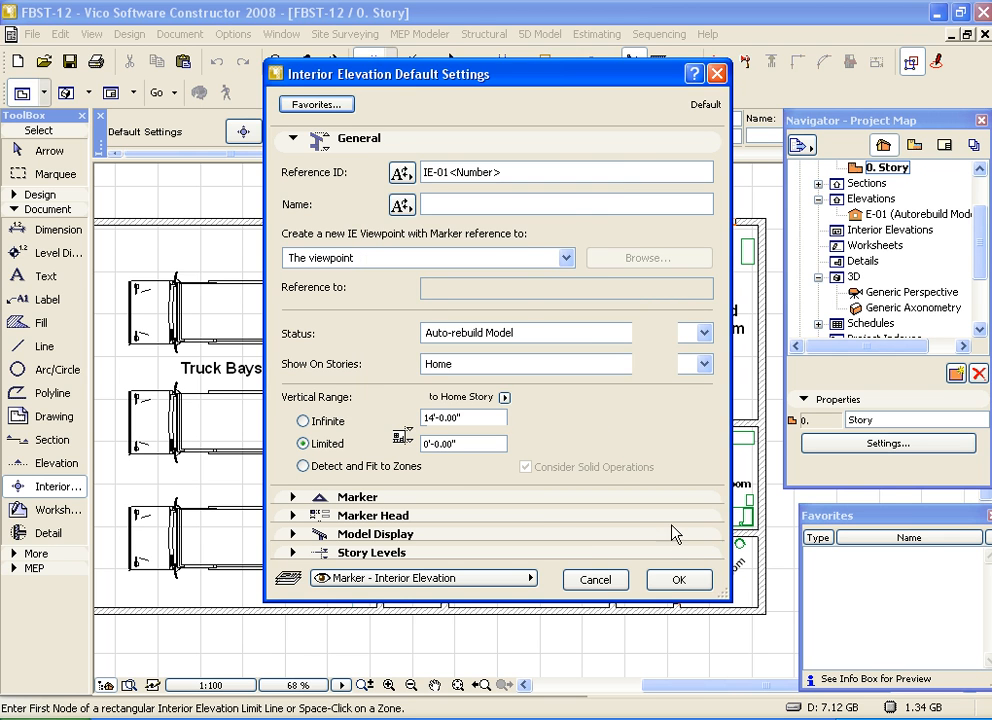
click(682, 580)
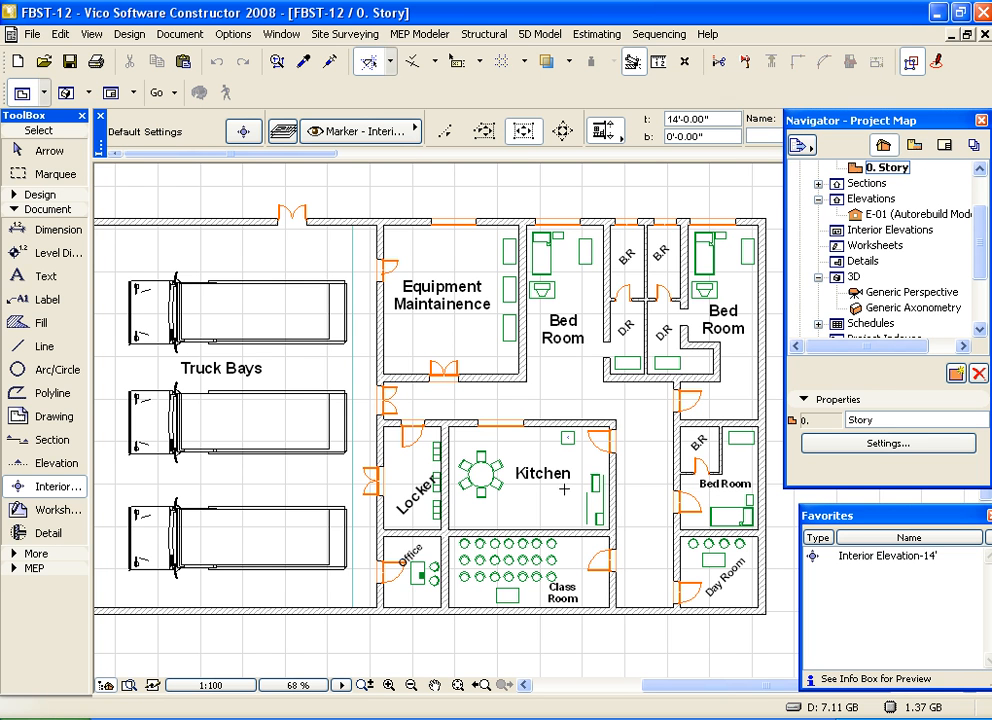
Apply the Interior Elevation-14' favorite and place a rectangular interior elevation in the plan's upper-right Bed Room, from its top-left inner corner to the outer wall
middle_drag(558, 481, 527, 464)
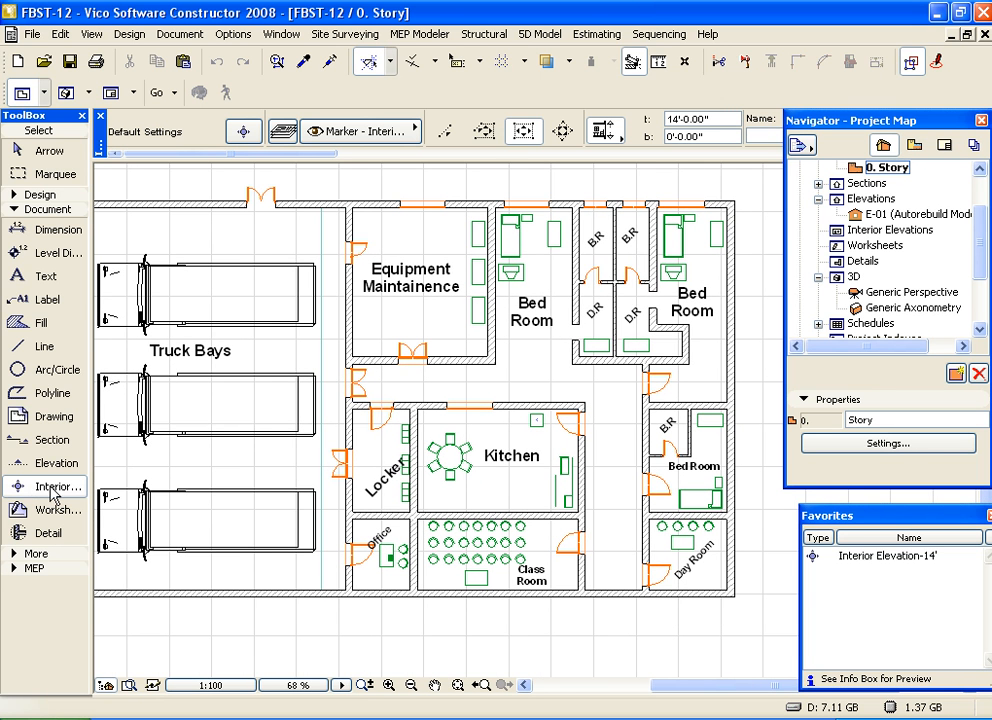
double_click(880, 556)
middle_drag(620, 456, 587, 522)
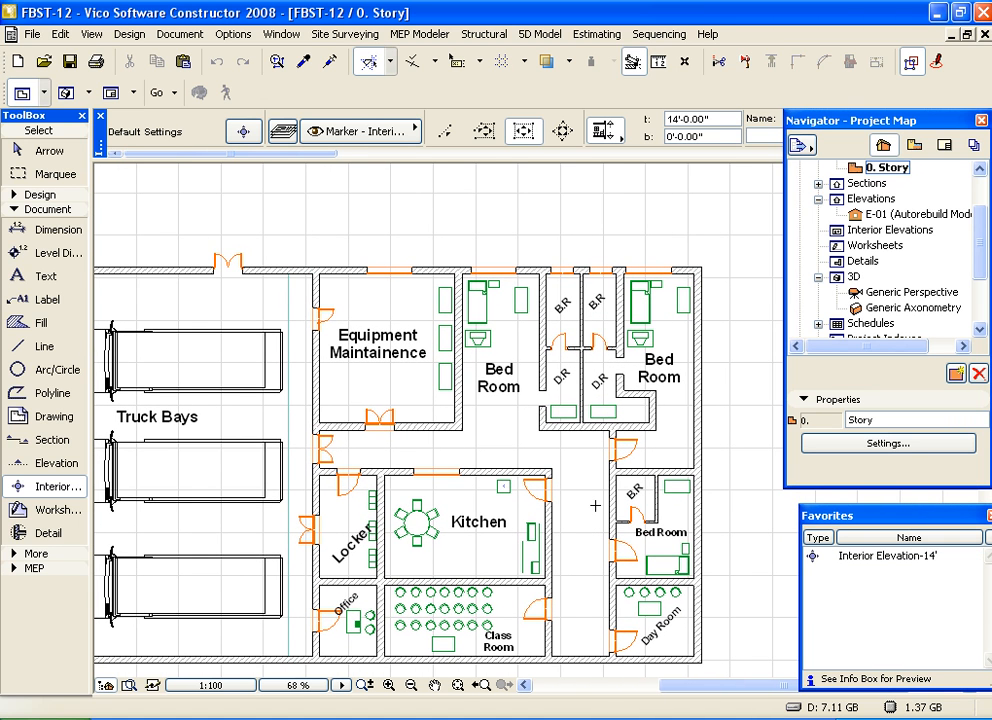
mouse_move(668, 419)
middle_down()
mouse_move(600, 414)
mouse_move(480, 339)
mouse_move(500, 381)
mouse_move(490, 396)
middle_up()
scroll(593, 326, up, 2)
scroll(593, 330, up, 2)
click(490, 396)
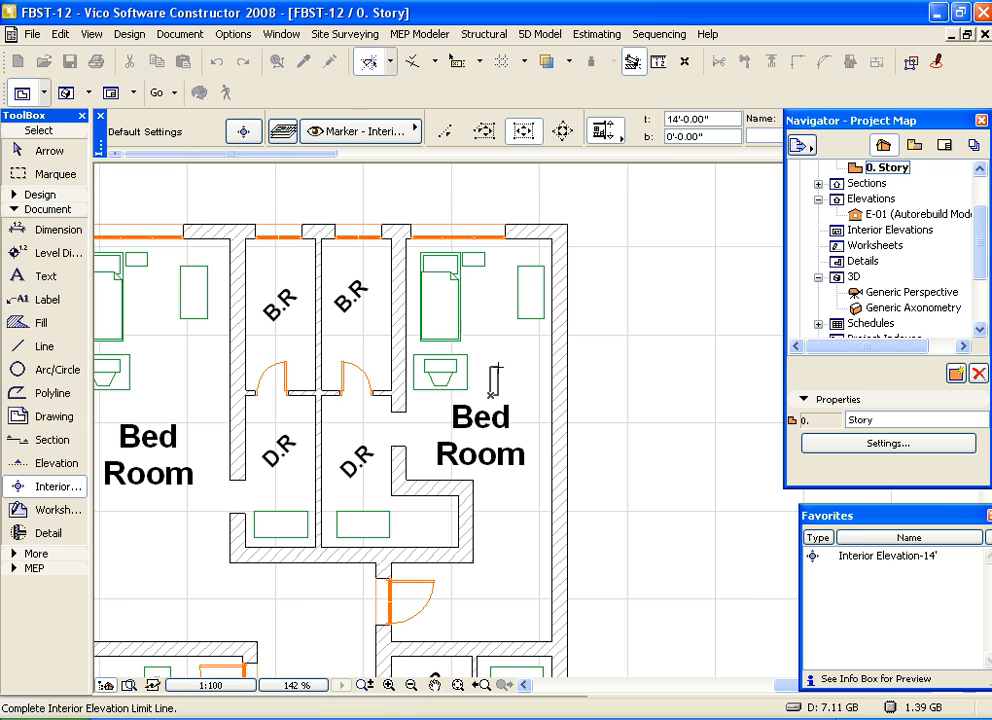
click(495, 366)
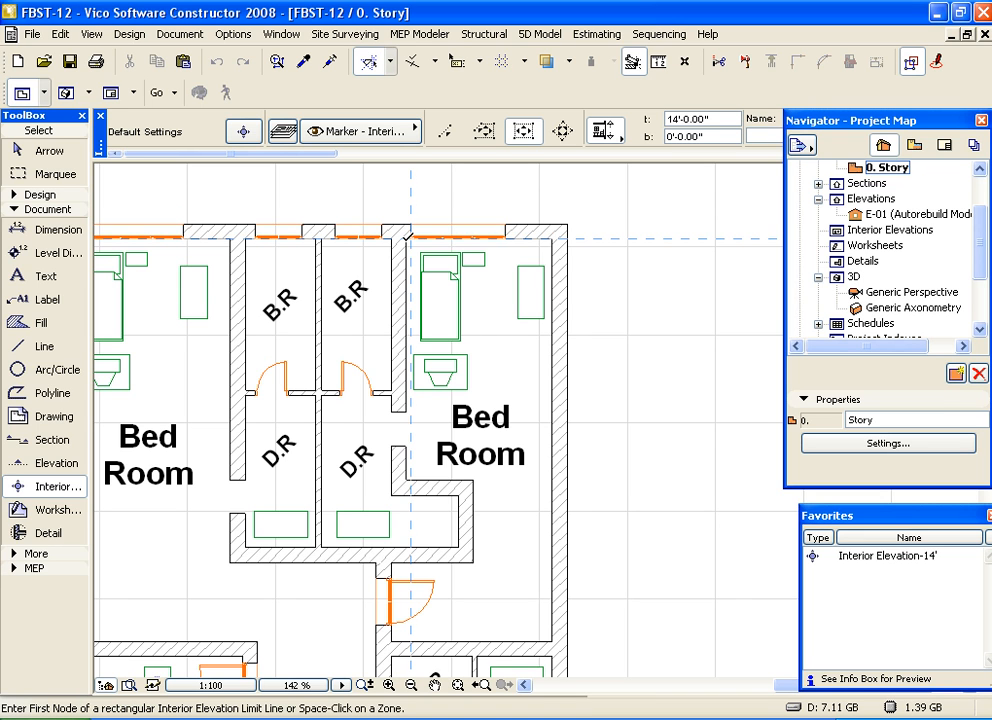
click(410, 238)
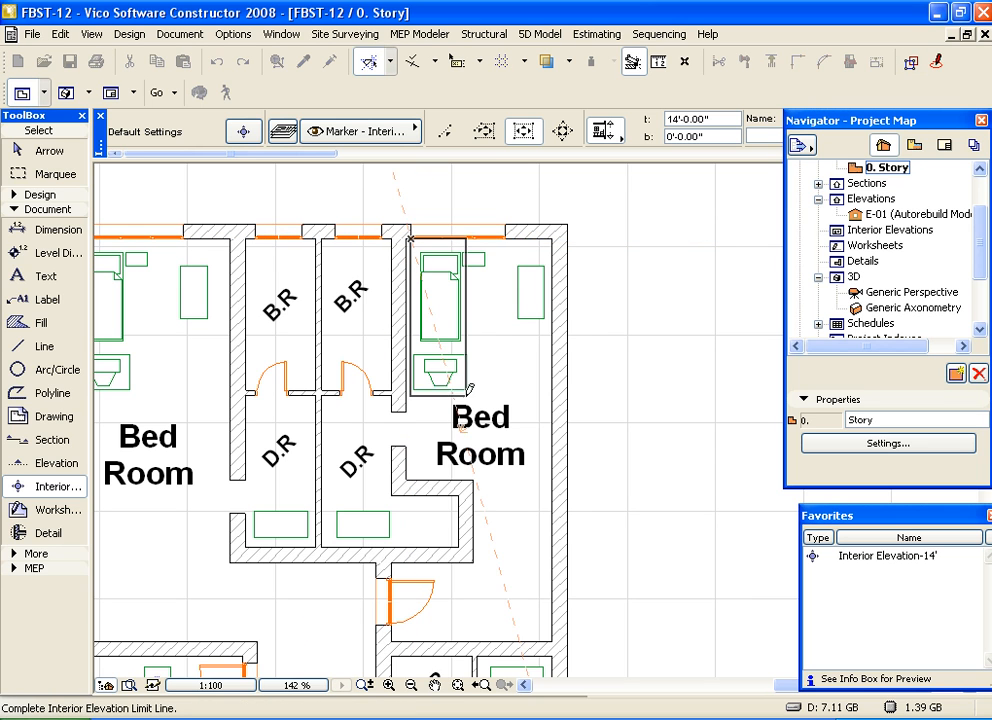
click(552, 460)
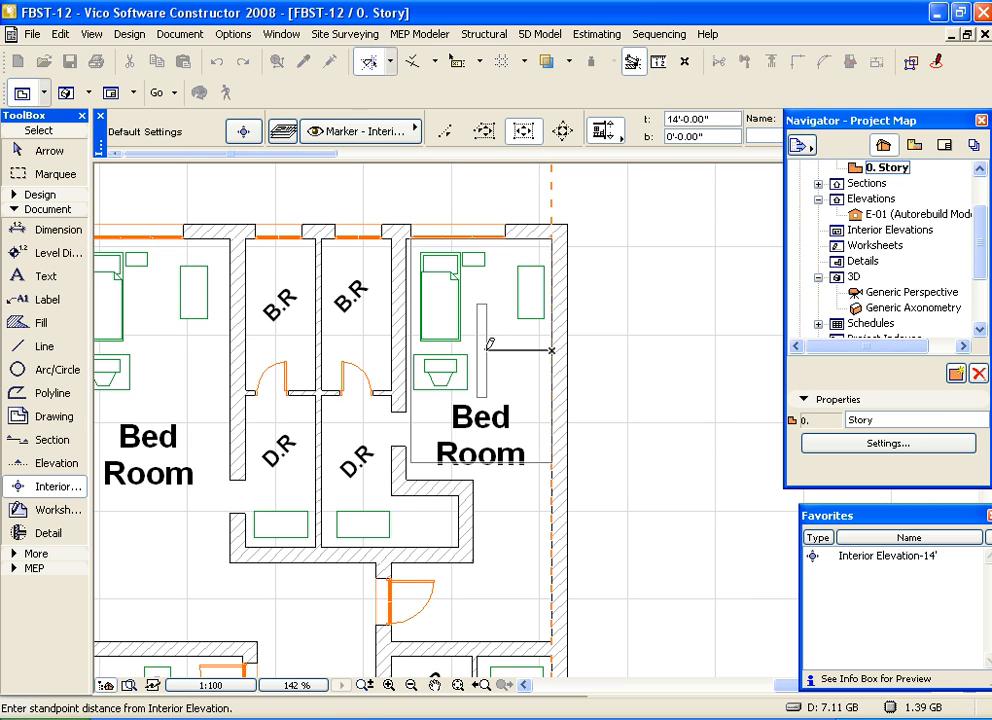
click(487, 347)
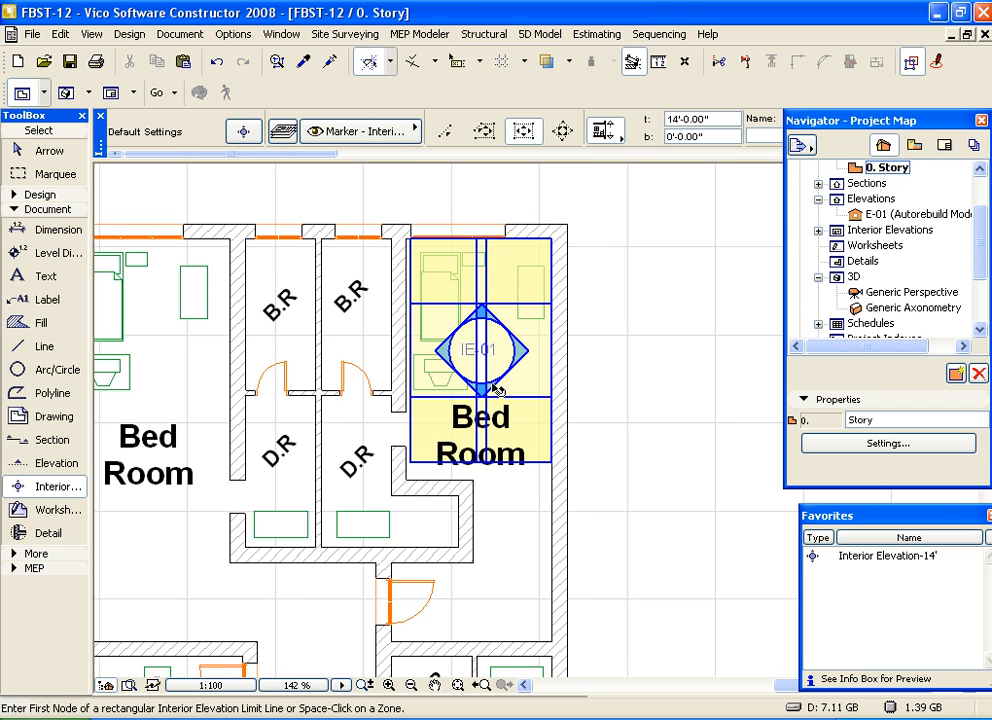
Delete the rectangular interior elevation IE-01 from the upper-right Bed Room, including its linked markers
shift+click(490, 383)
key(Delete)
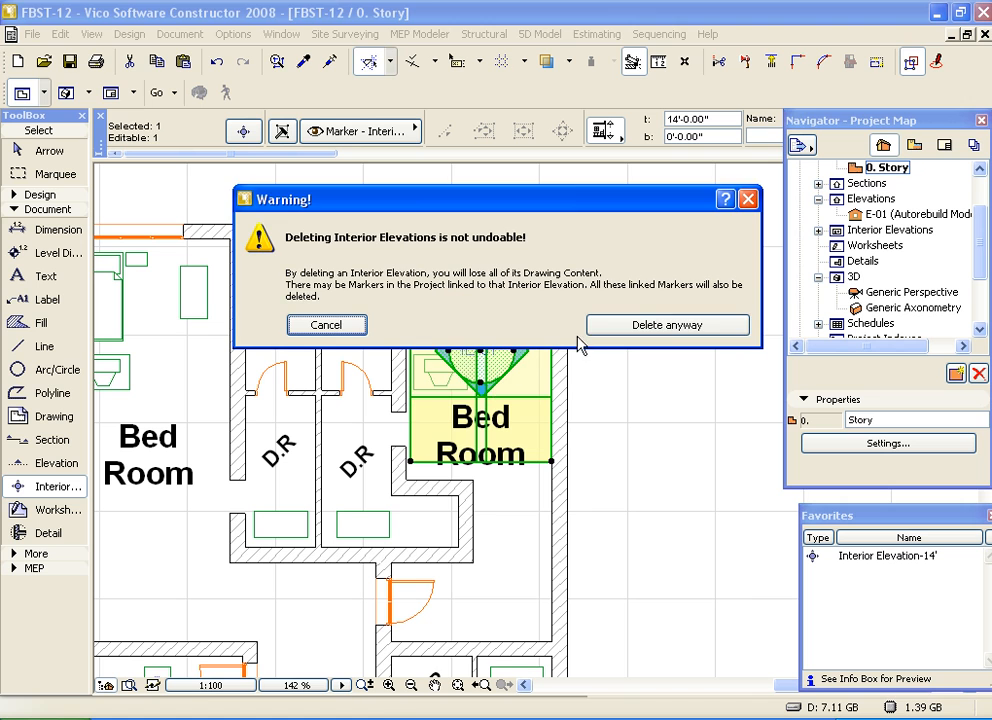
click(611, 322)
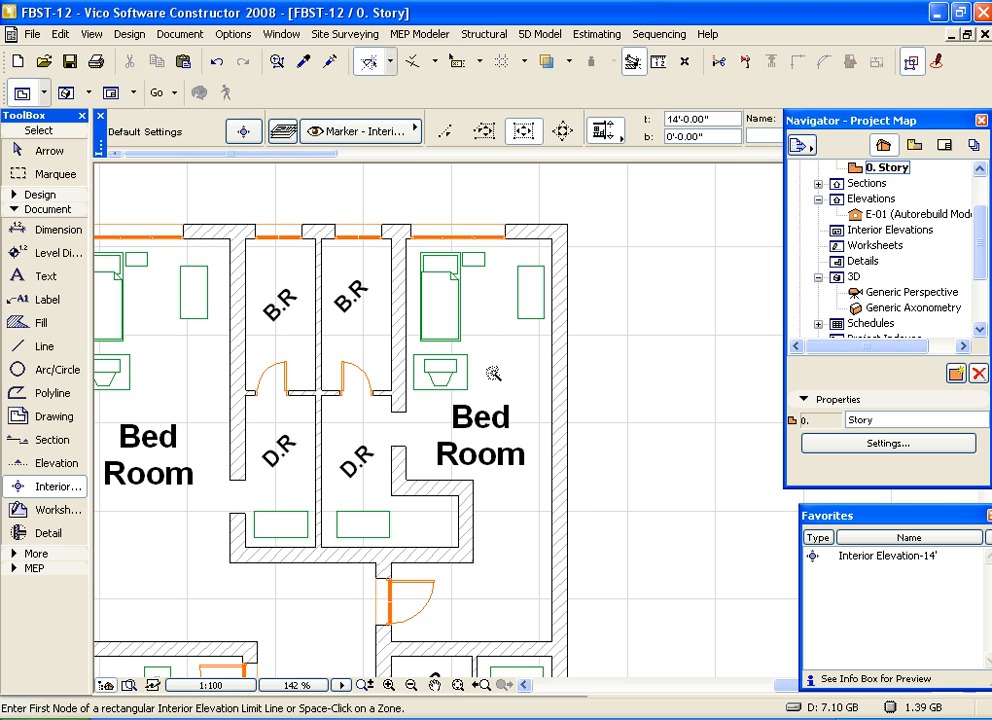
Create an interior elevation in the upper-right Bed Room by tracing its inner walls with the Magic Wand, and set the standpoint distance
click(493, 373)
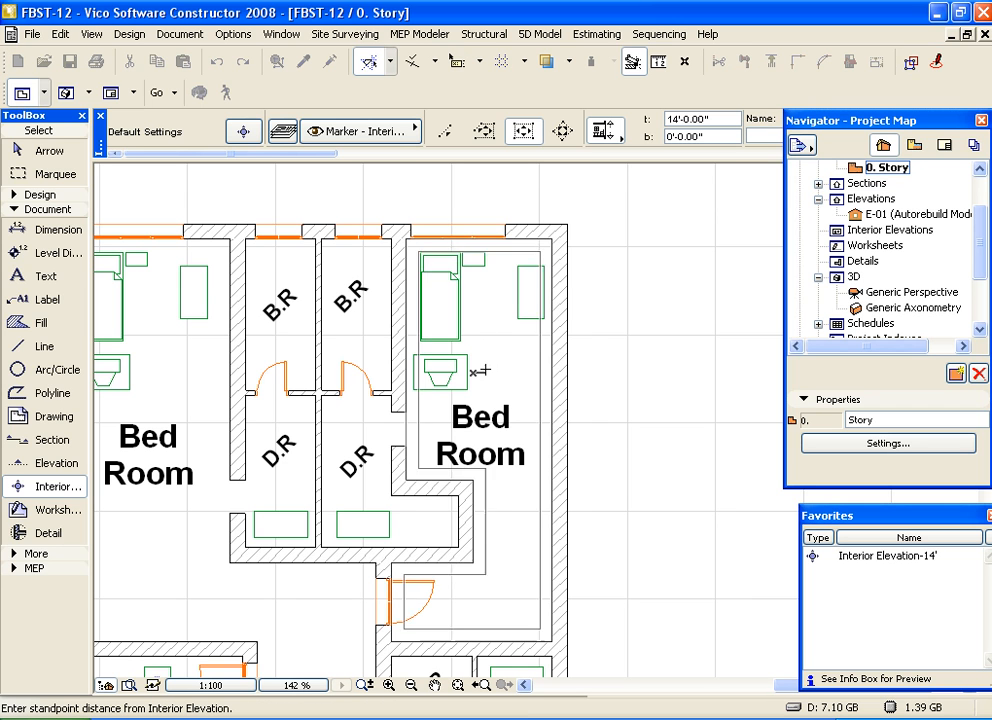
click(542, 463)
middle_drag(549, 460, 563, 385)
scroll(562, 385, down, 1)
scroll(528, 410, up, 1)
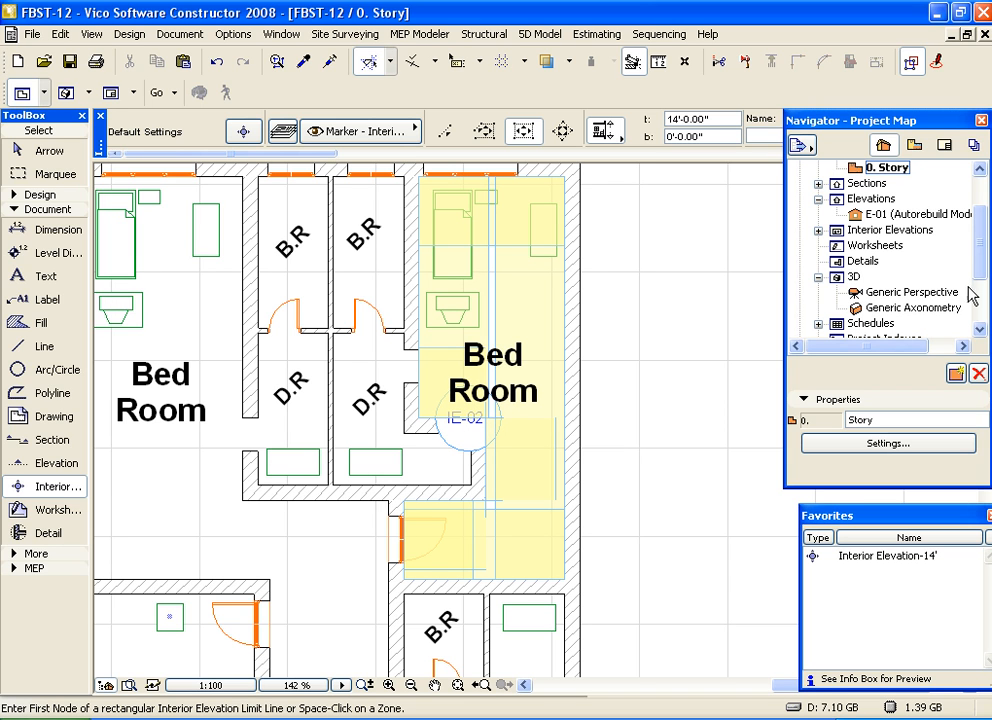
Expand the IE-02 group of interior elevations in the project map and open the IE-0201 view
click(818, 231)
click(862, 246)
click(837, 246)
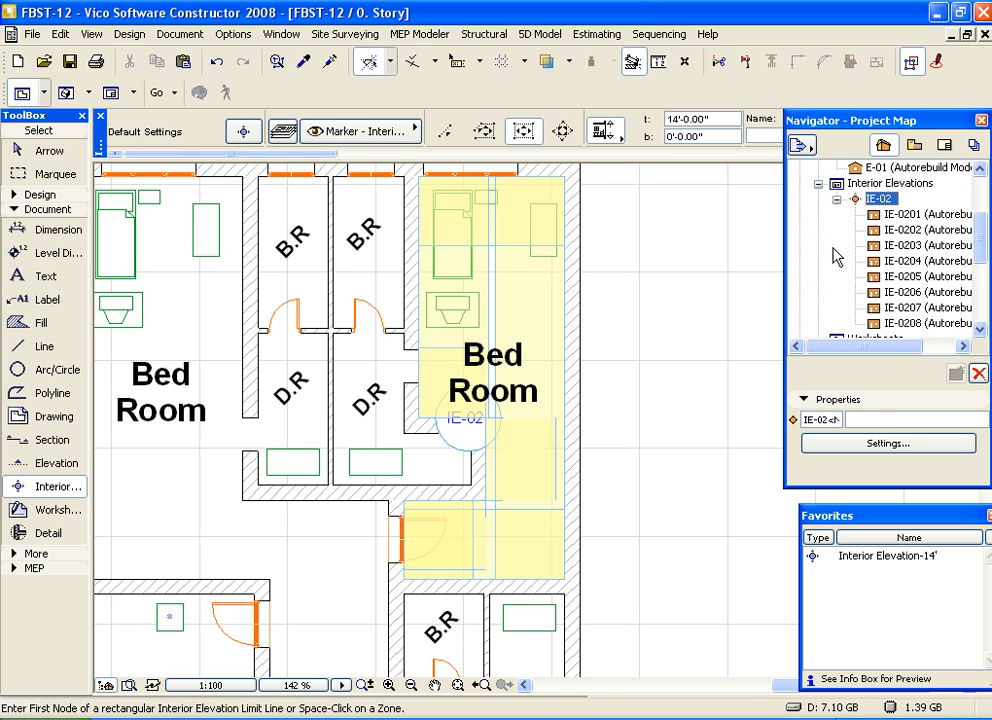
drag(861, 350, 892, 358)
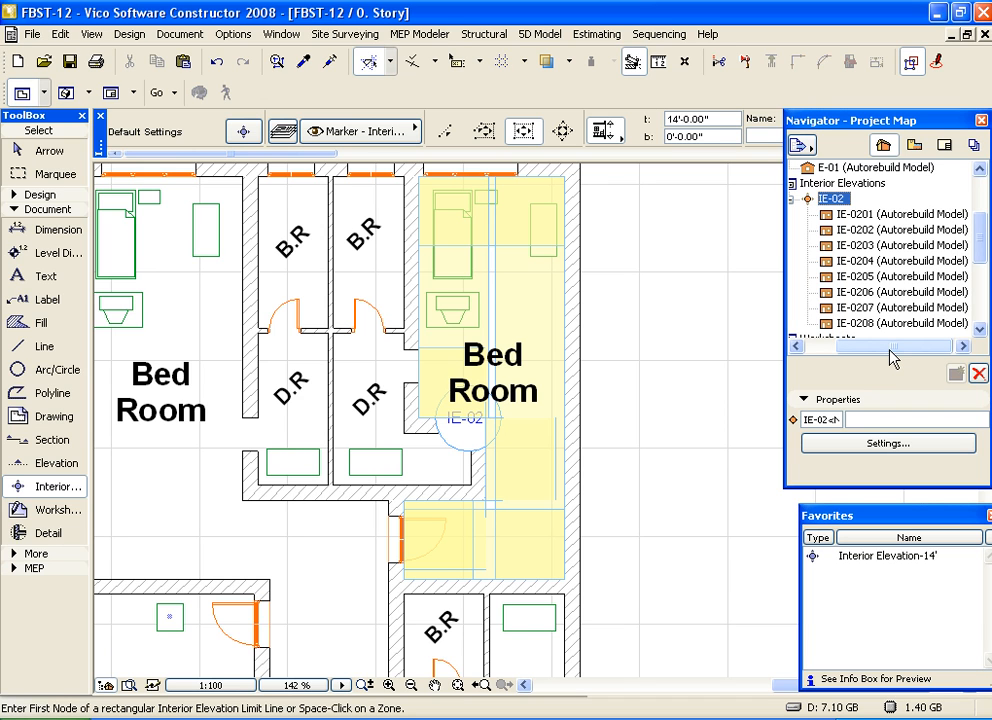
double_click(862, 216)
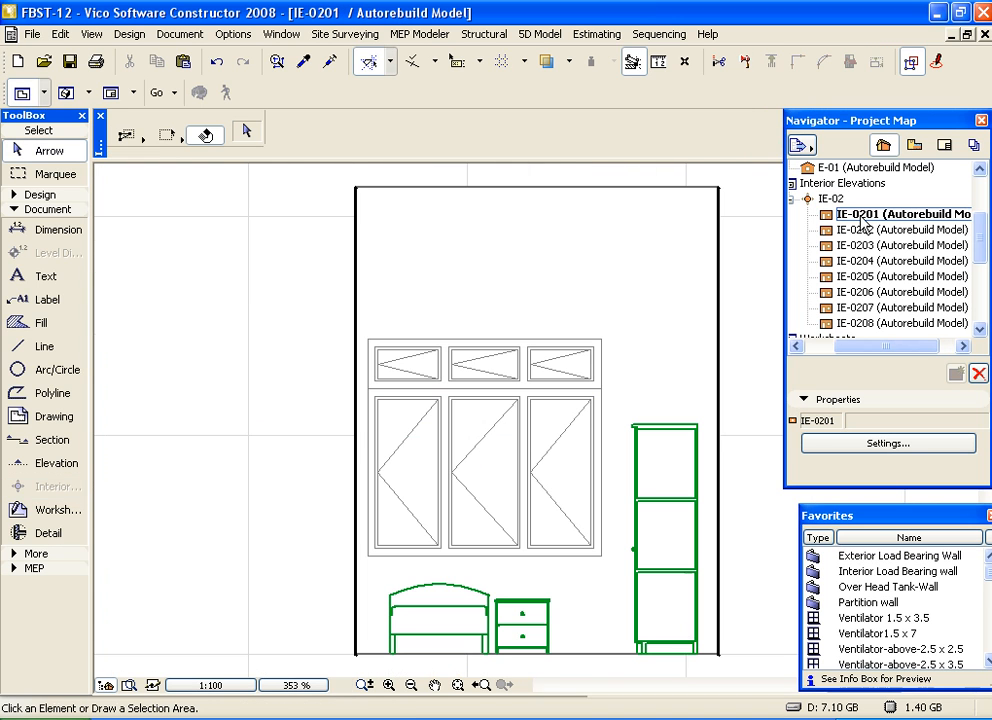
Review interior elevations IE-0202, IE-0203, IE-0204, IE-0206 and IE-0207 one after another
double_click(864, 230)
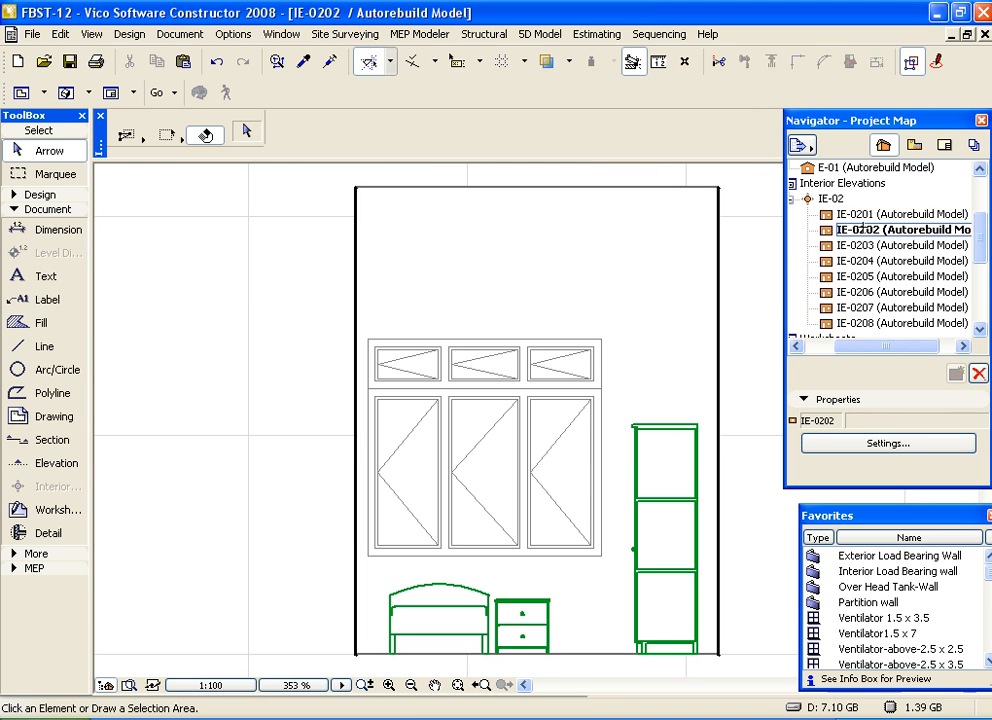
click(866, 246)
double_click(866, 246)
double_click(866, 261)
double_click(862, 292)
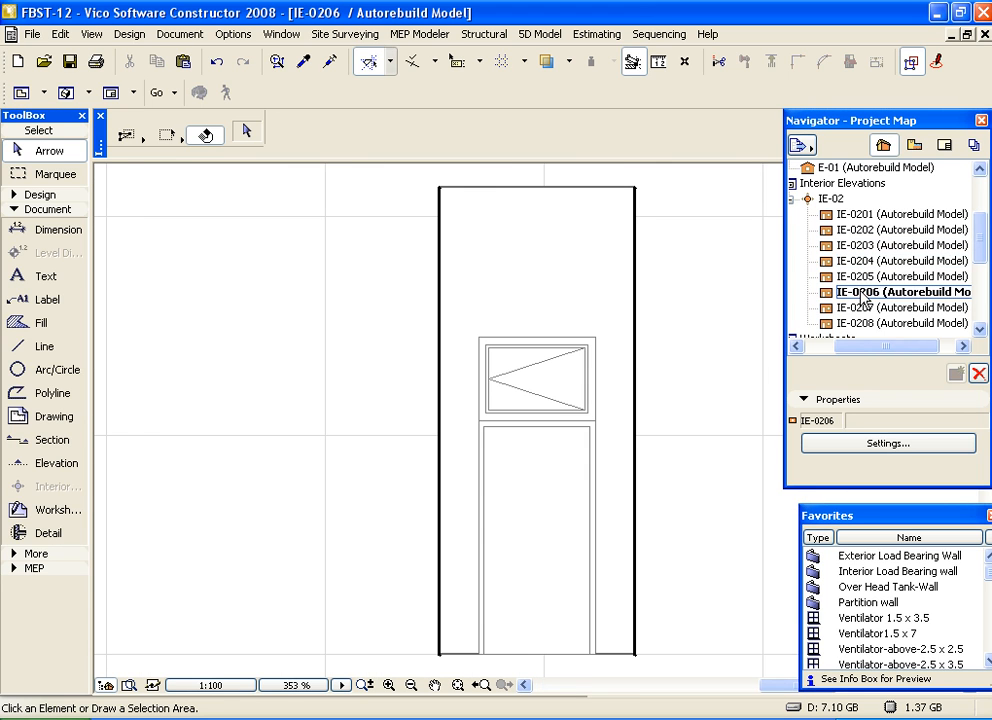
double_click(858, 309)
Open interior elevation IE-0208 and examine its wall and furniture
double_click(860, 324)
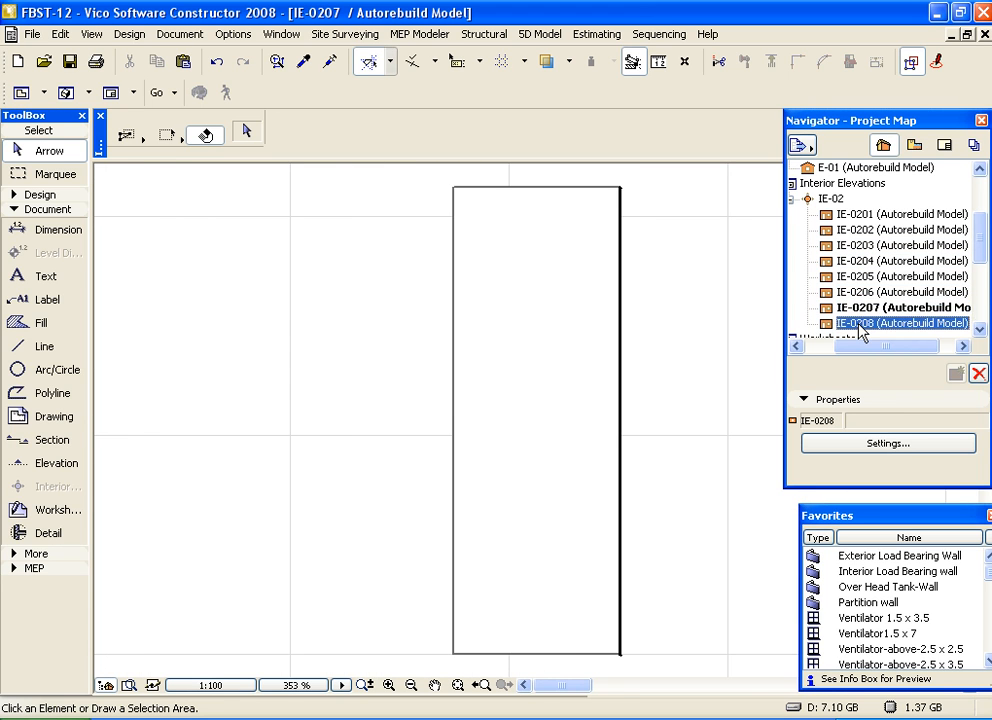
scroll(576, 450, down, 3)
middle_drag(527, 438, 503, 441)
scroll(658, 434, up, 1)
middle_drag(576, 405, 658, 414)
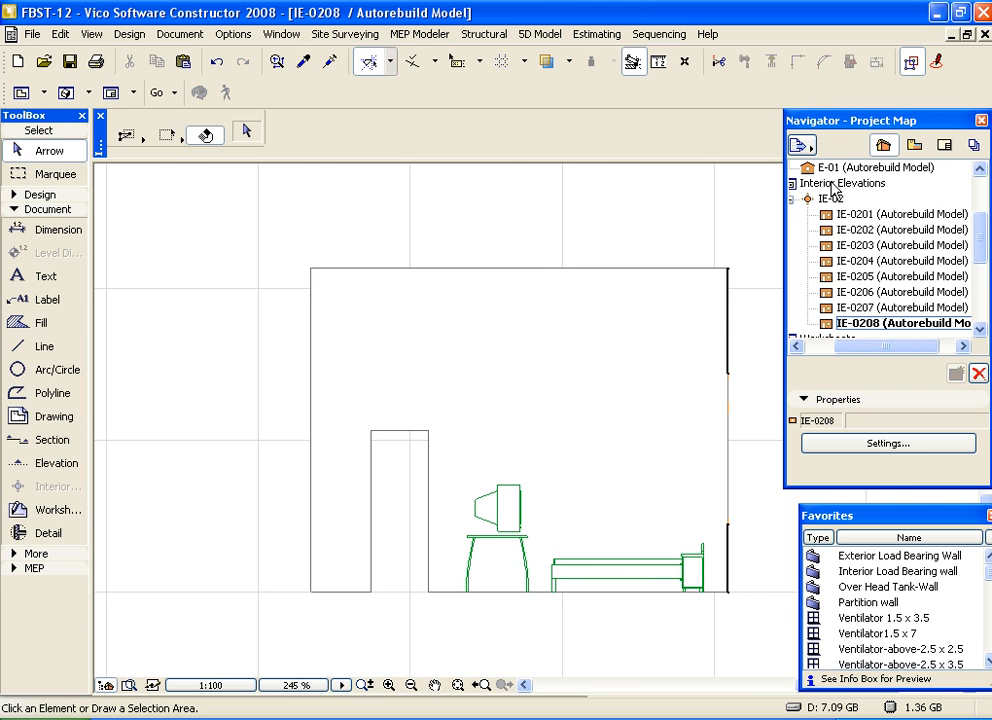
Return to the 0. Story plan and collapse the Interior Elevations, Elevations, 3D and Info groups in the project map
click(795, 346)
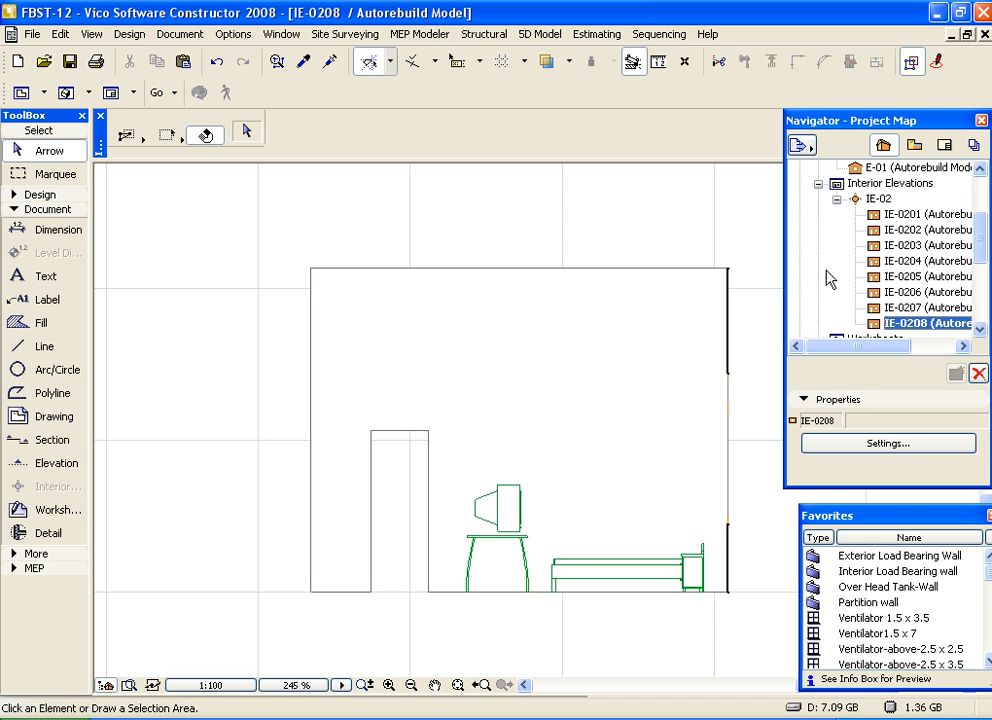
key(F2)
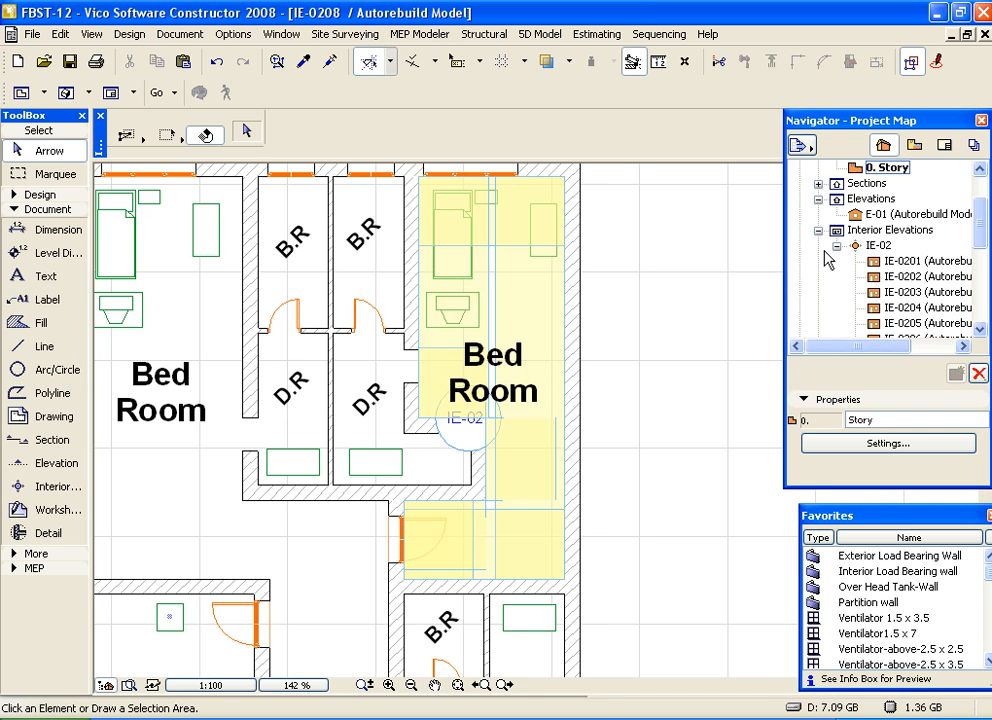
click(836, 245)
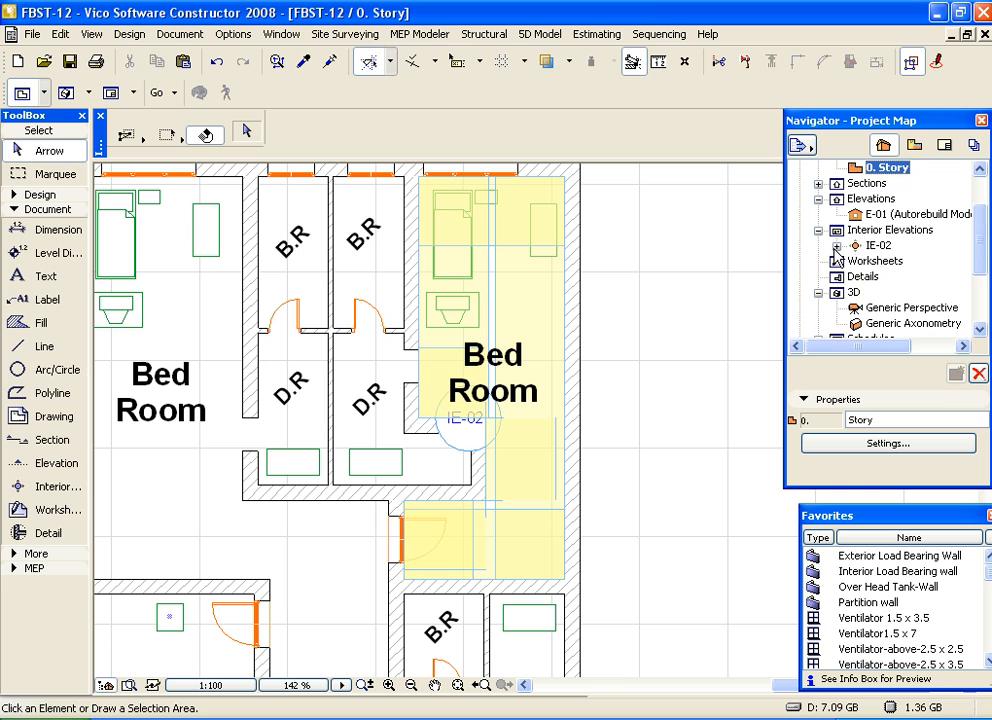
click(818, 231)
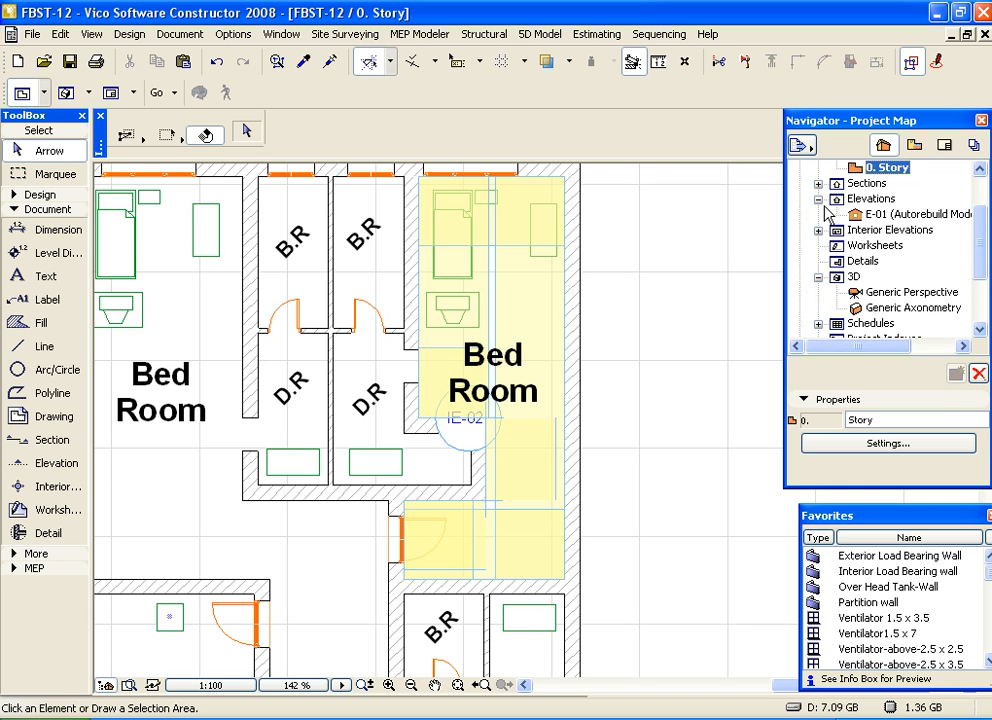
click(818, 199)
click(818, 261)
scroll(837, 217, down, 1)
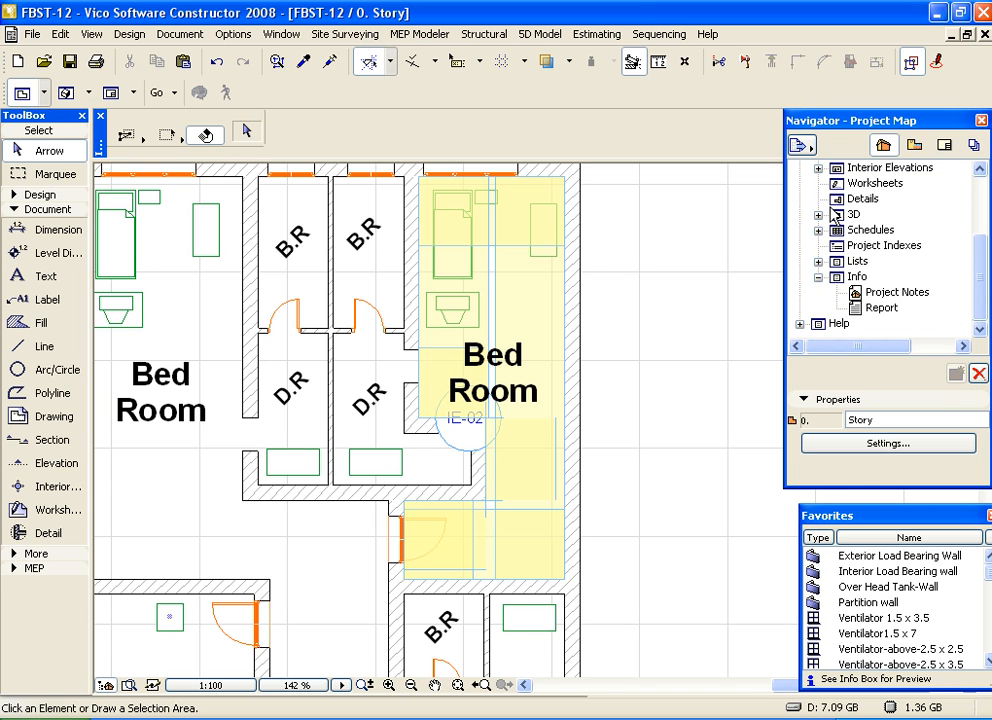
click(818, 276)
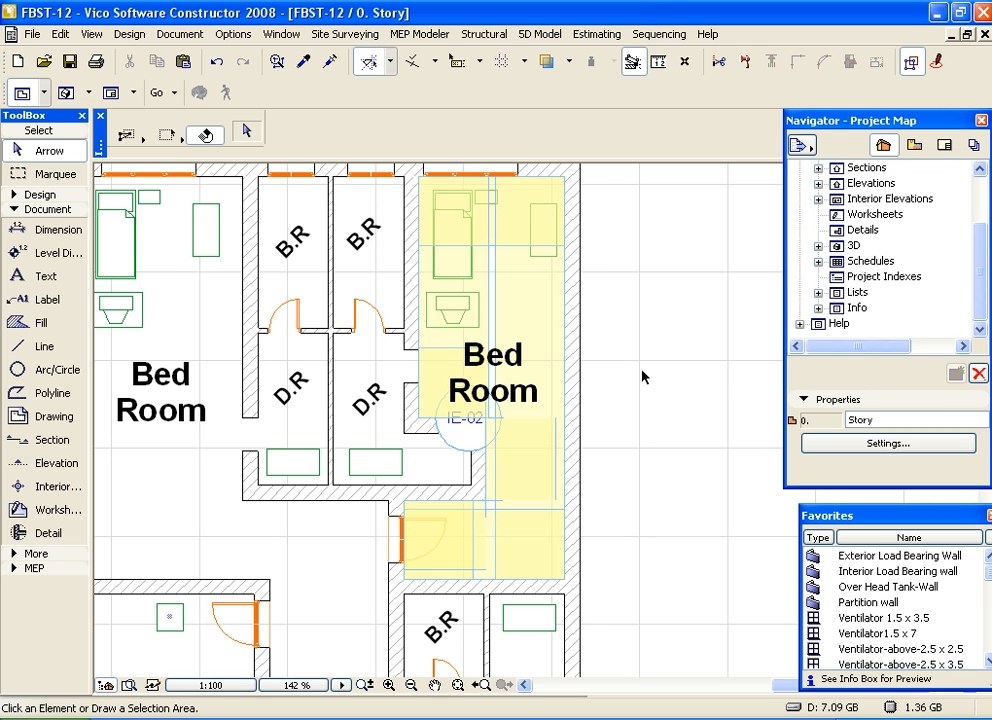
Examine the smaller Bed Room above the Day Room and the corridor wall junction between the two rooms
middle_drag(483, 361, 556, 339)
scroll(556, 339, up, 1)
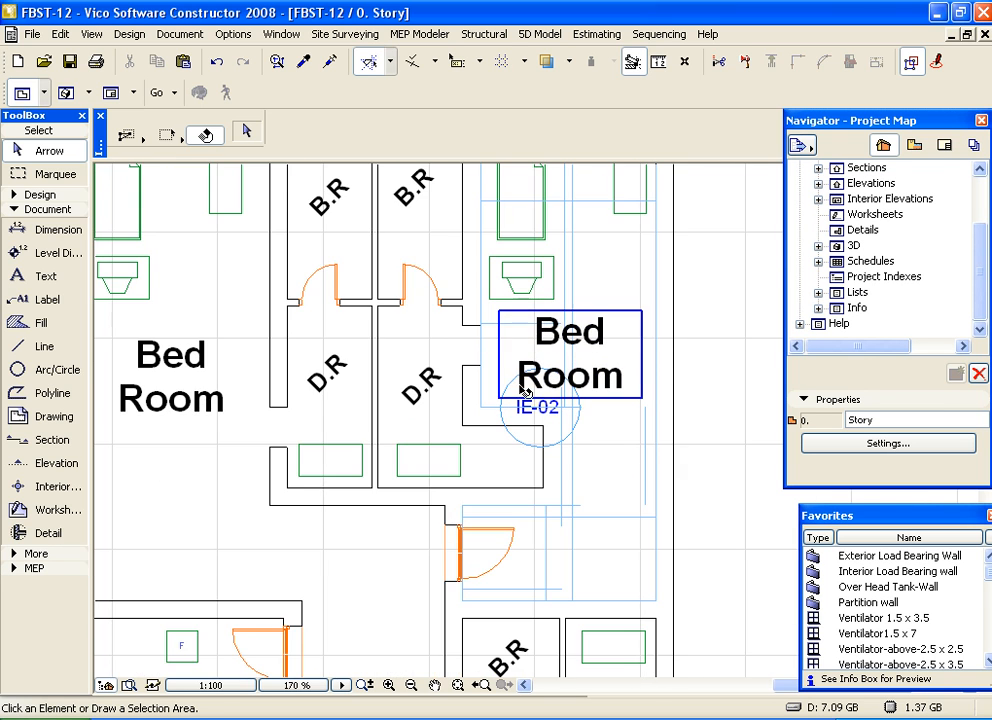
scroll(463, 382, down, 1)
mouse_move(467, 383)
middle_down()
mouse_move(573, 340)
mouse_move(444, 233)
middle_up()
mouse_move(514, 549)
middle_down()
mouse_move(496, 499)
mouse_move(441, 452)
mouse_move(395, 383)
middle_up()
scroll(459, 462, up, 4)
scroll(458, 459, down, 2)
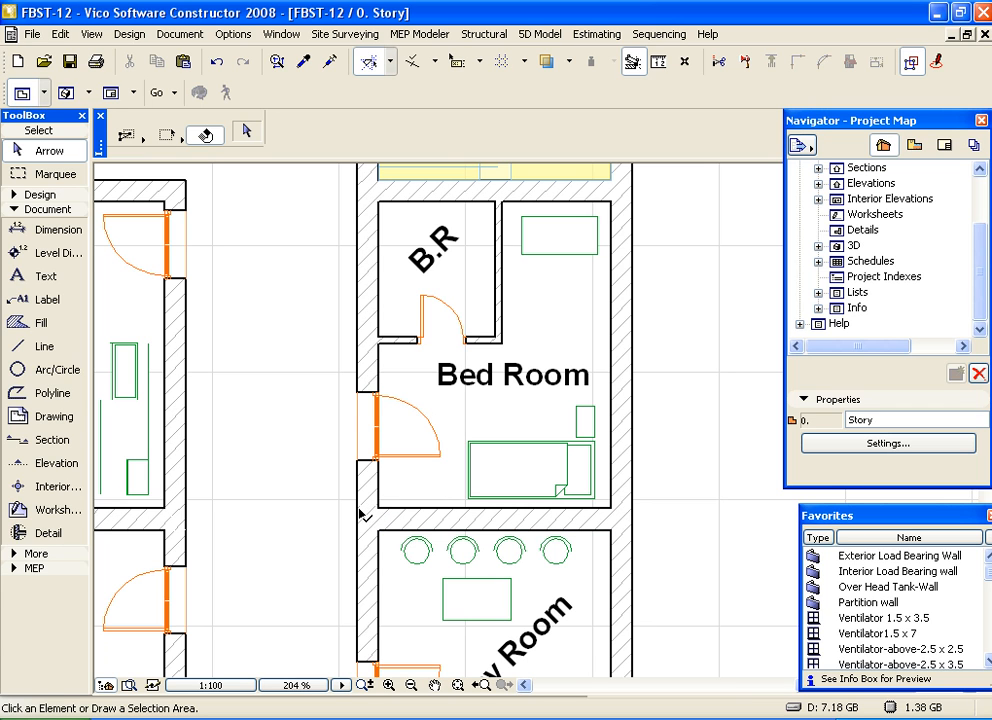
click(360, 514)
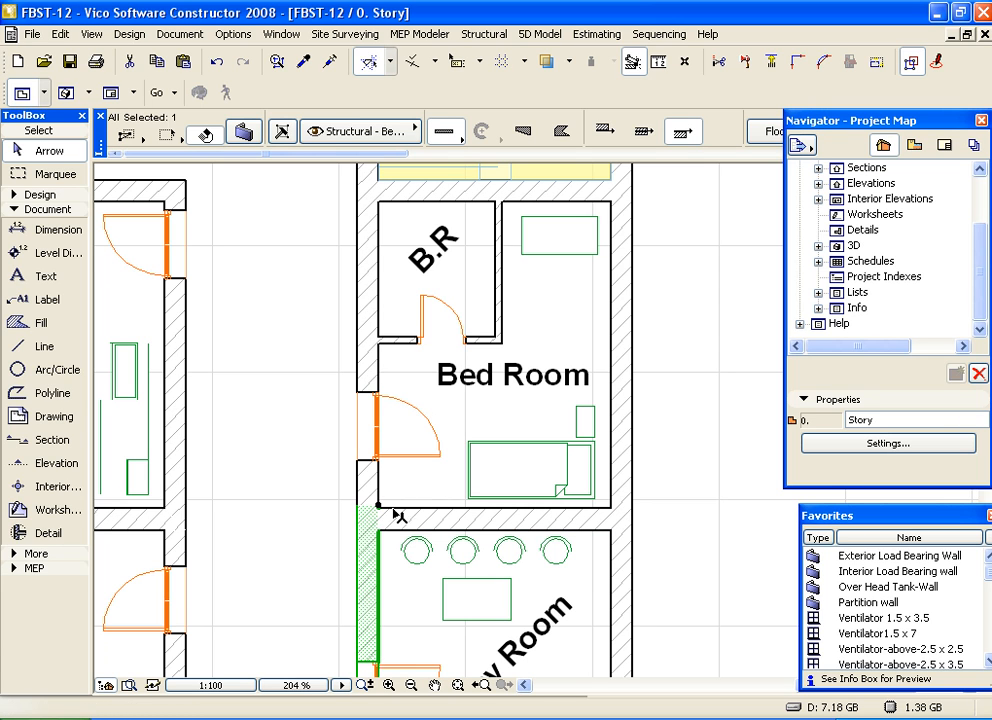
scroll(348, 490, down, 3)
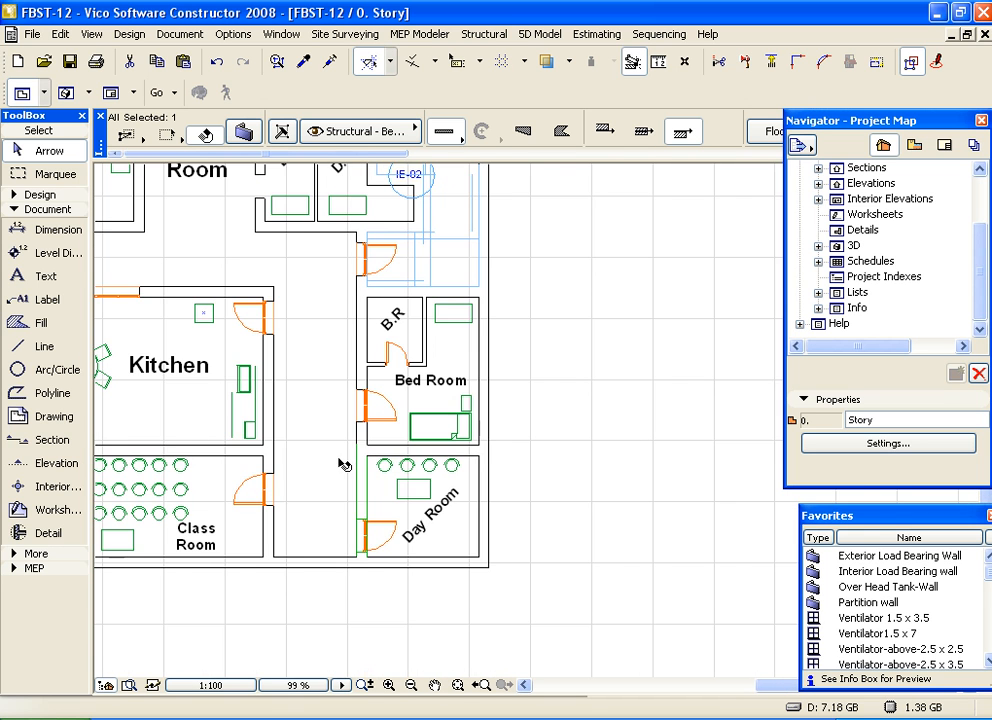
scroll(356, 470, up, 2)
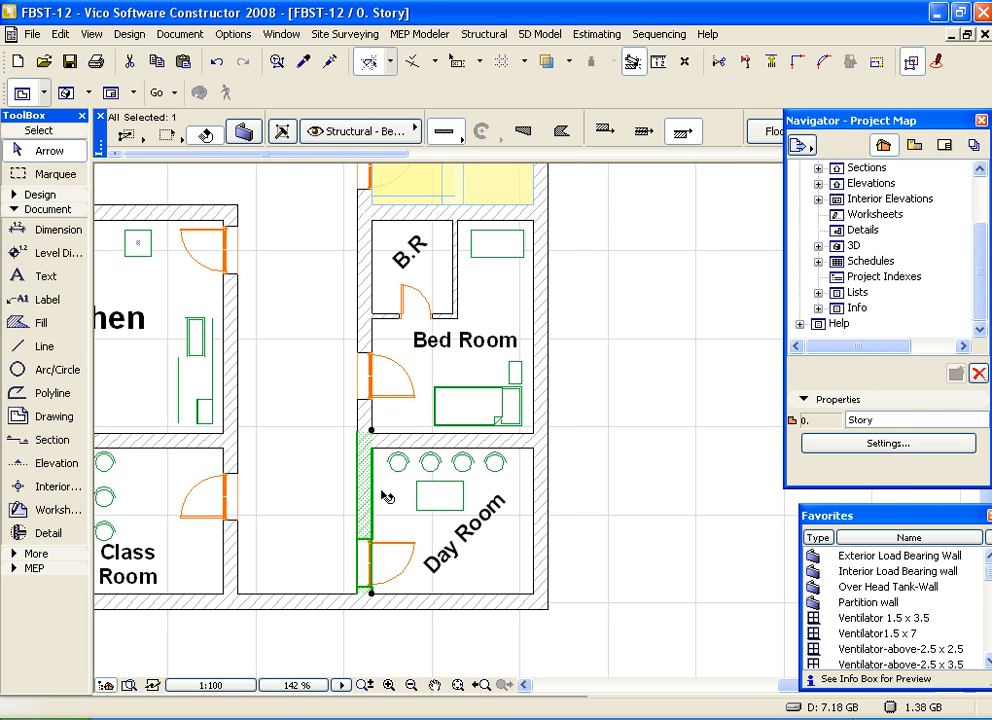
key(Escape)
Place a rectangular interior elevation over the smaller Bed Room below its B.R, spanning from the corridor wall to the outer wall
click(62, 487)
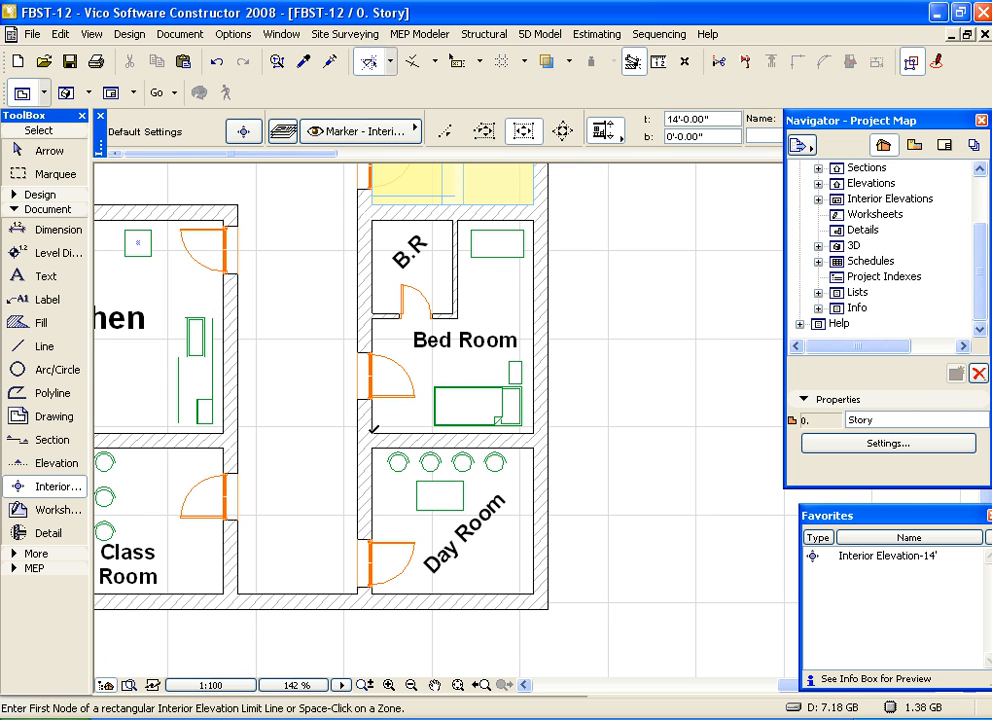
click(358, 432)
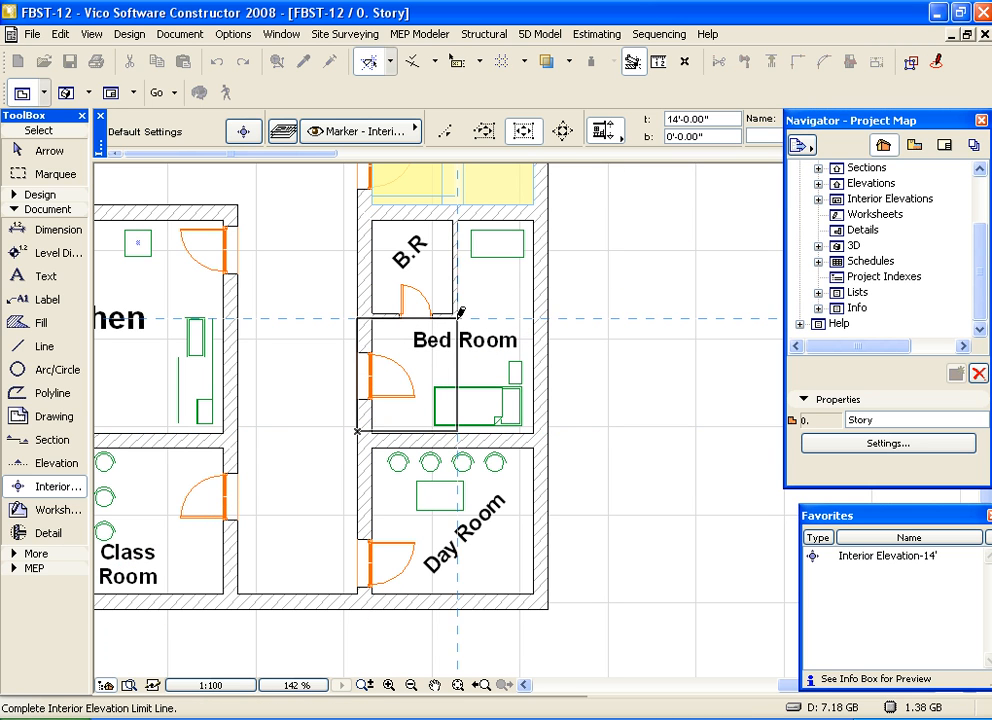
click(555, 311)
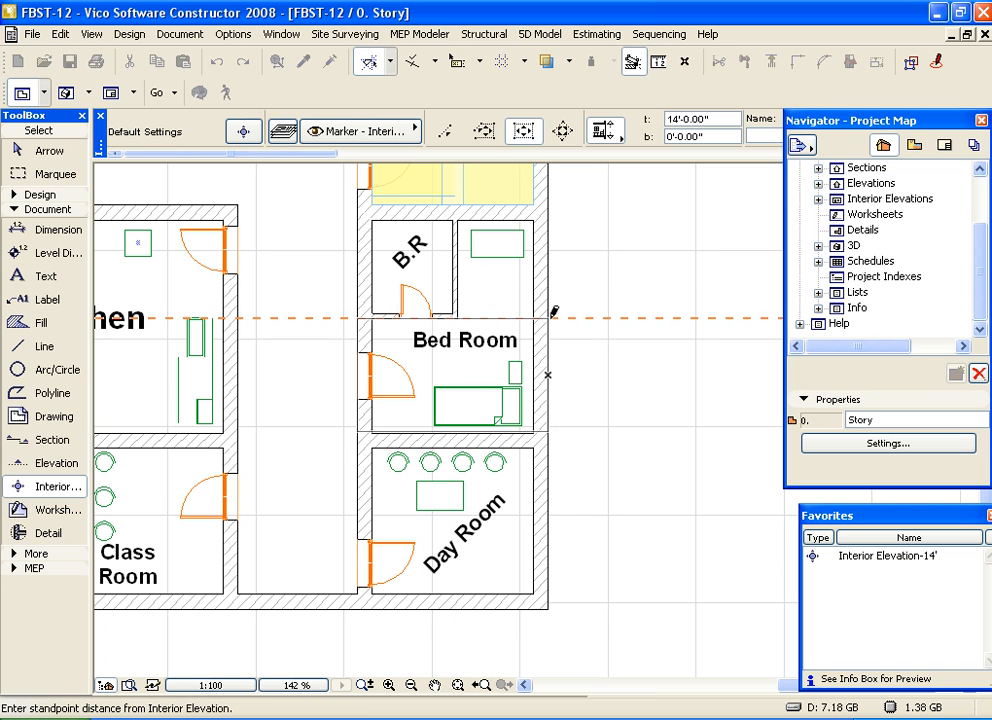
click(494, 333)
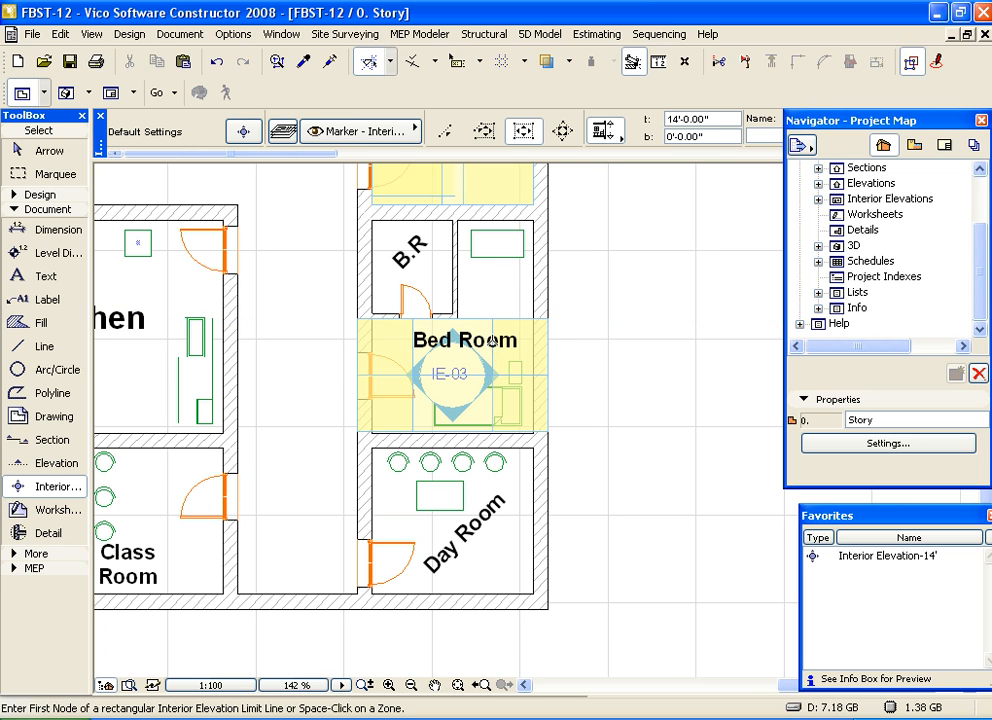
Stagger IE-03's vertical limit line nearest the outer wall by shifting its lower half inward at the midpoint
click(491, 390)
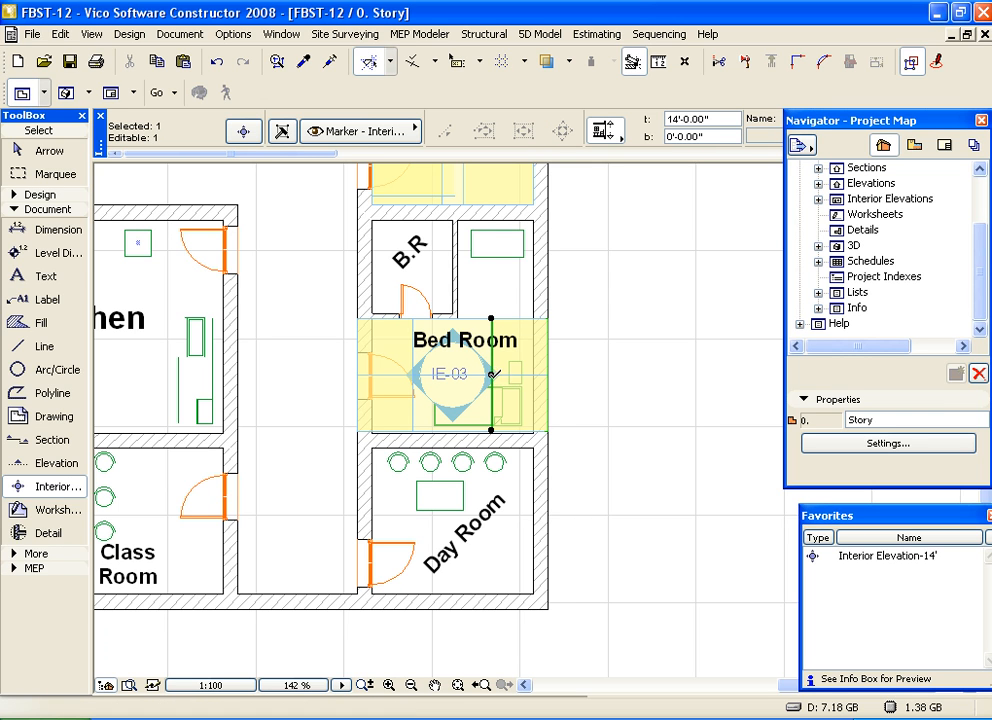
click(491, 374)
click(471, 376)
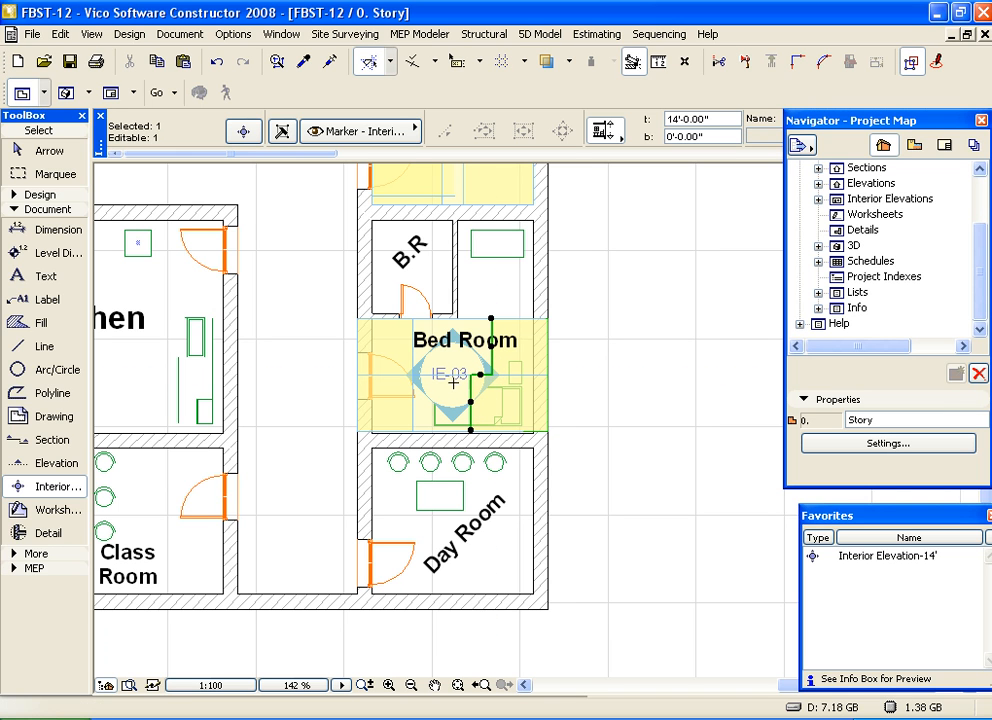
key(Escape)
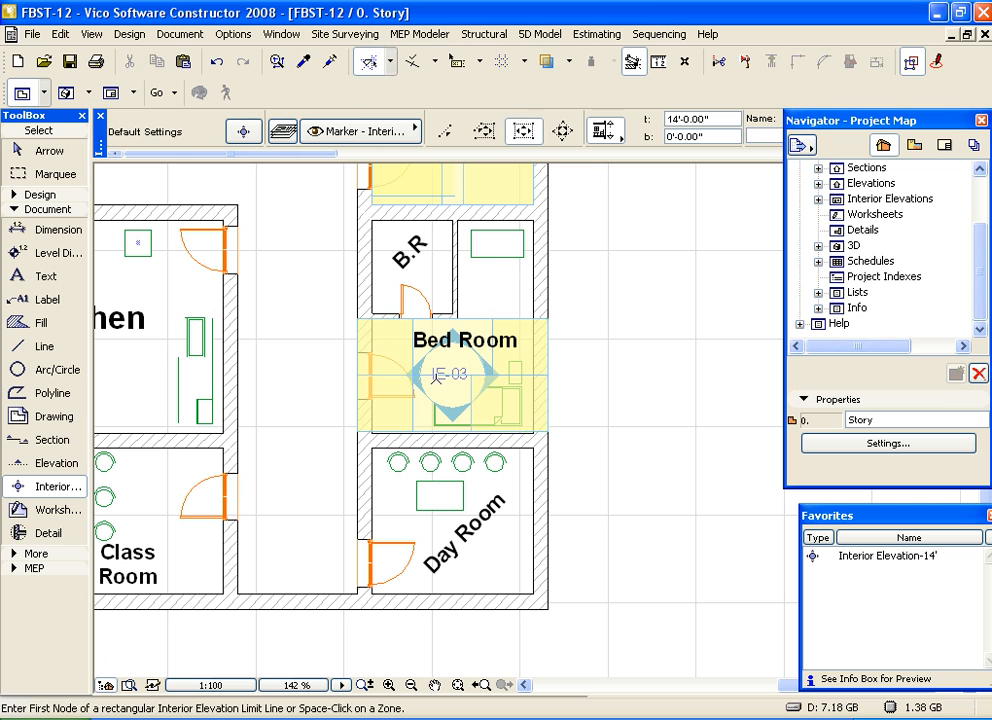
Stagger IE-03's horizontal centre line at its midpoint by stretching the half towards the outer wall upward
shift+click(430, 377)
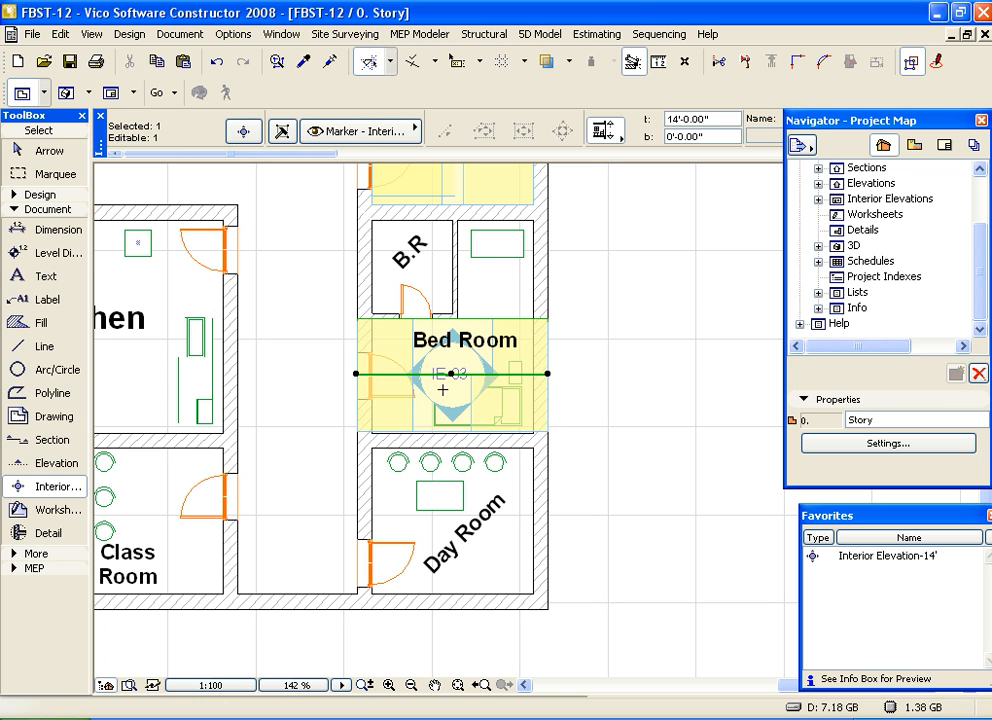
click(451, 373)
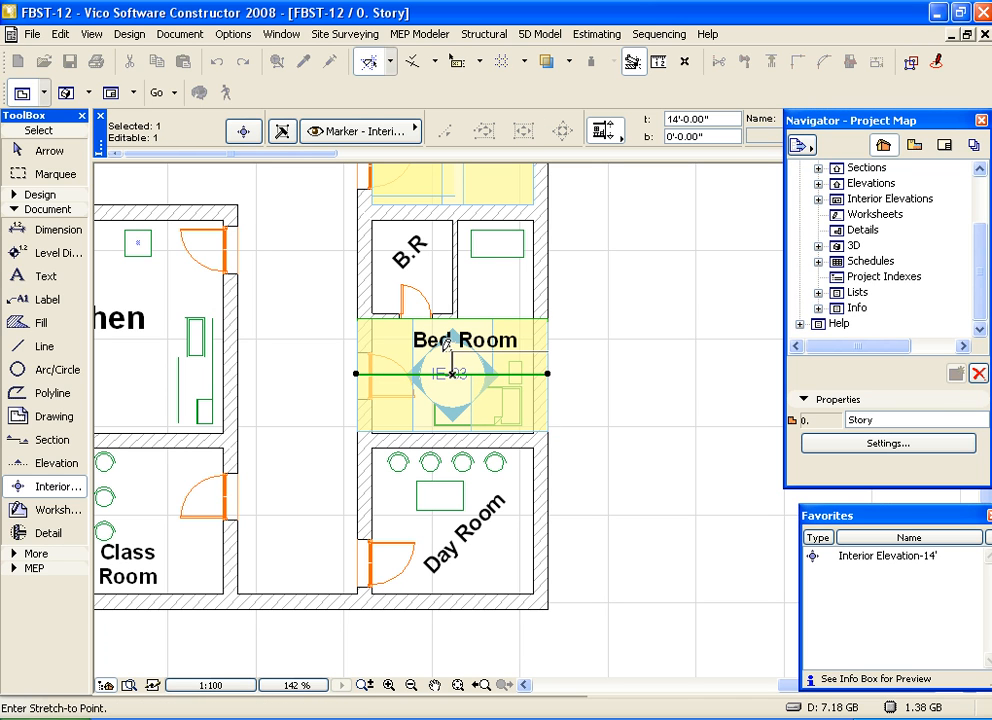
click(451, 350)
key(Escape)
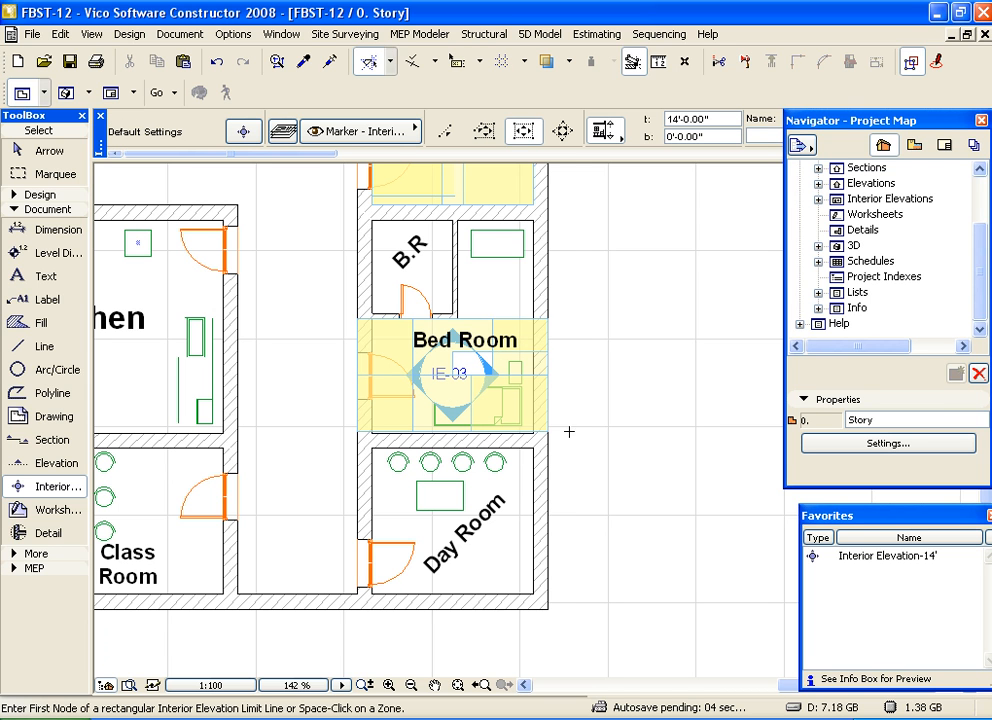
Place a rectangular interior elevation around the Kitchen, with its standpoint near the middle of the room
scroll(430, 460, down, 2)
middle_drag(416, 456, 531, 393)
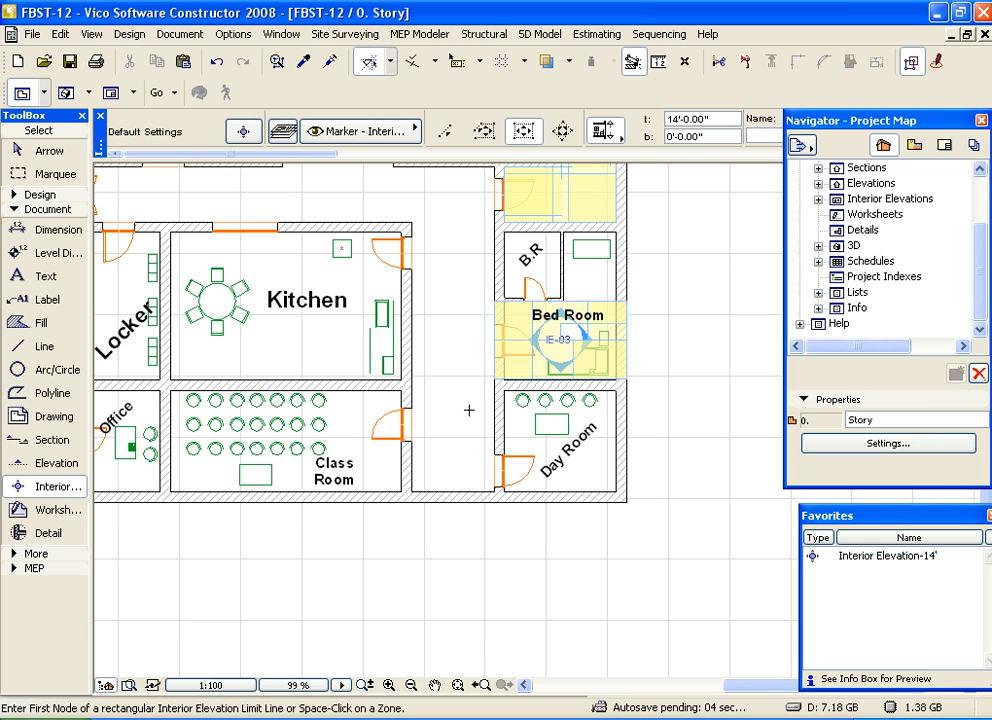
middle_drag(484, 419, 652, 407)
middle_drag(516, 339, 540, 360)
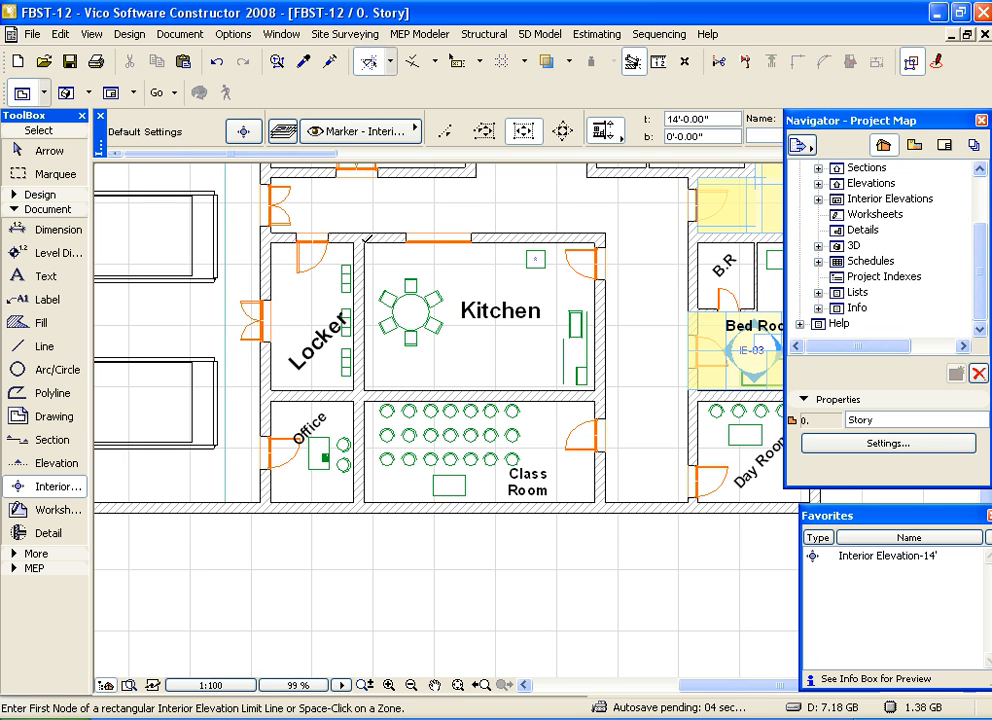
click(364, 241)
click(611, 385)
click(611, 385)
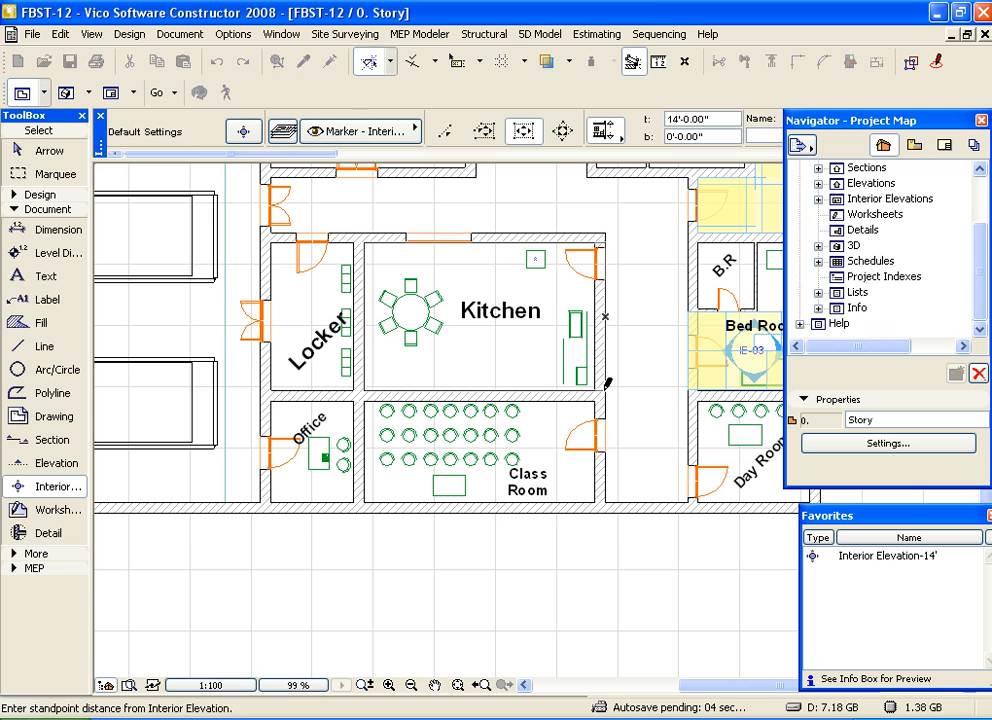
click(529, 348)
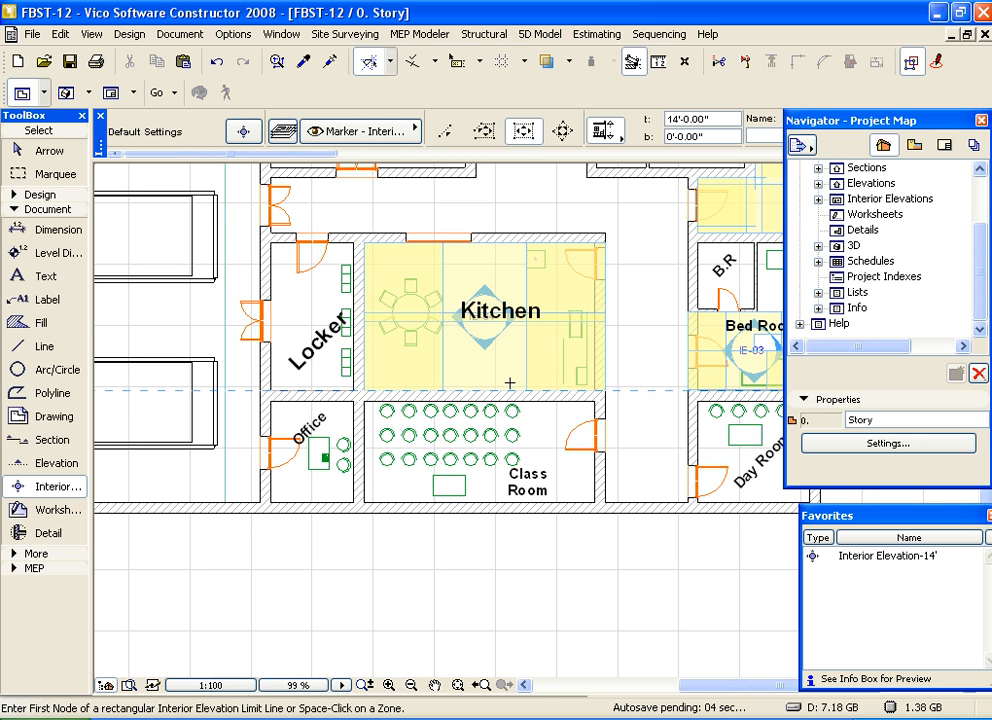
Draw a wall with the Interior Load Bearing wall favorite, closing the open corridor side of the Bed Room beside Equipment Maintainence
middle_drag(384, 371, 465, 569)
middle_drag(547, 350, 398, 428)
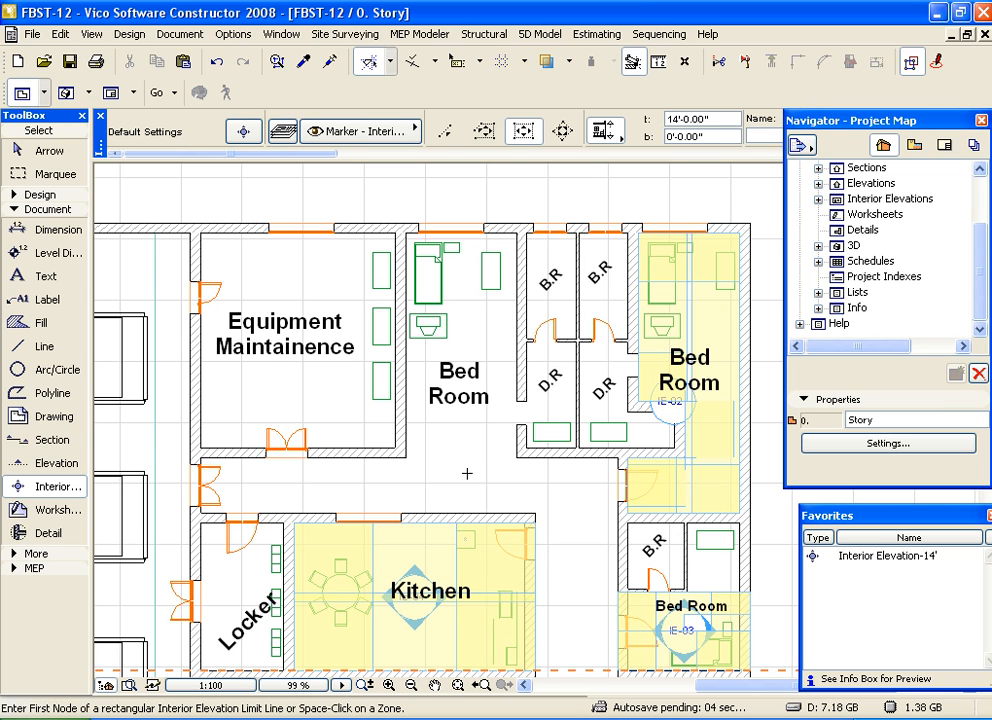
middle_drag(467, 437, 467, 417)
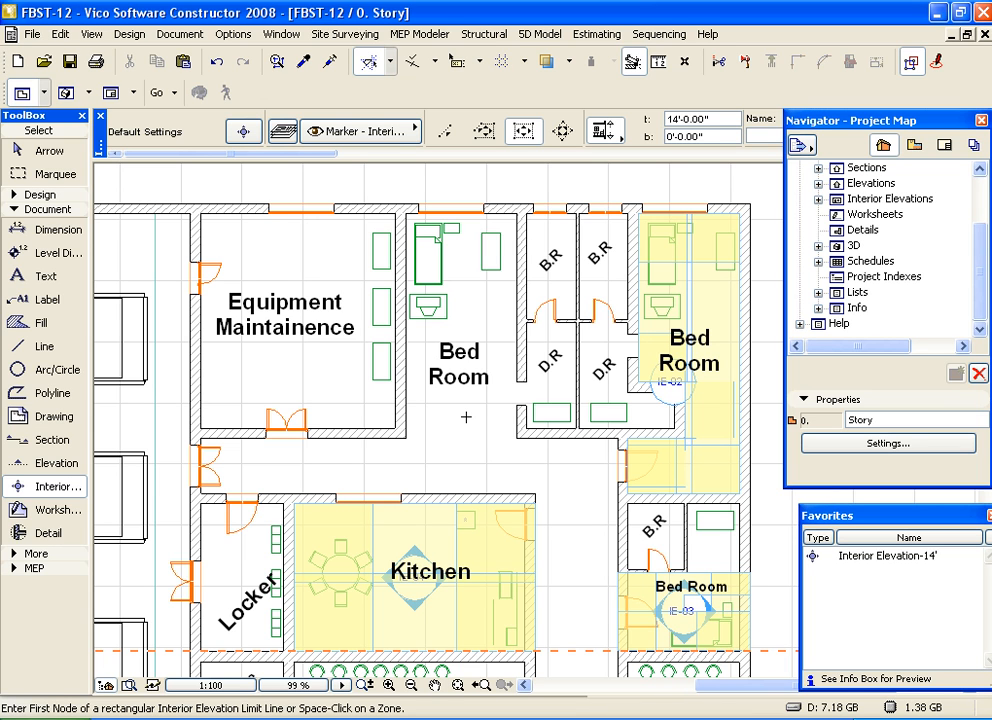
click(62, 196)
click(70, 220)
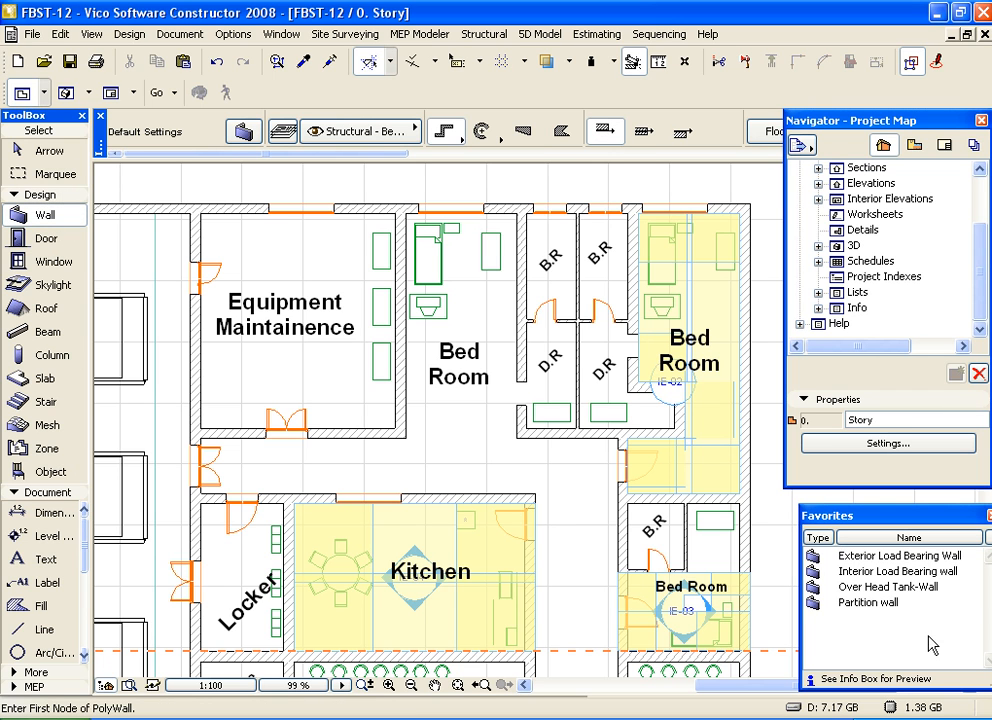
click(897, 600)
click(895, 572)
double_click(894, 576)
scroll(531, 470, up, 3)
click(522, 395)
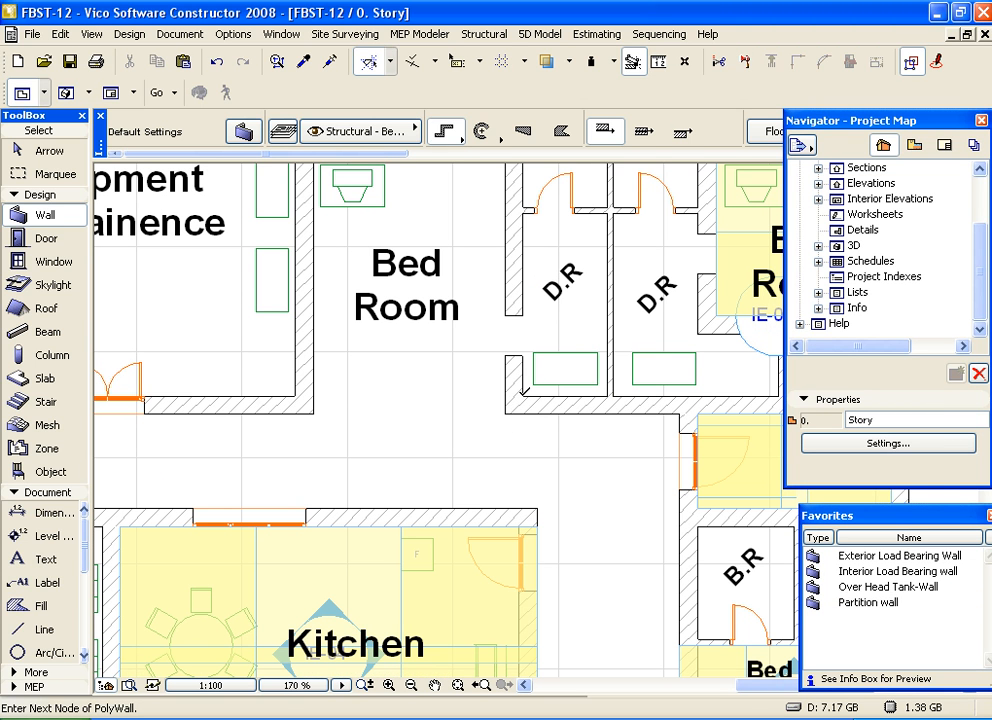
right_click(296, 397)
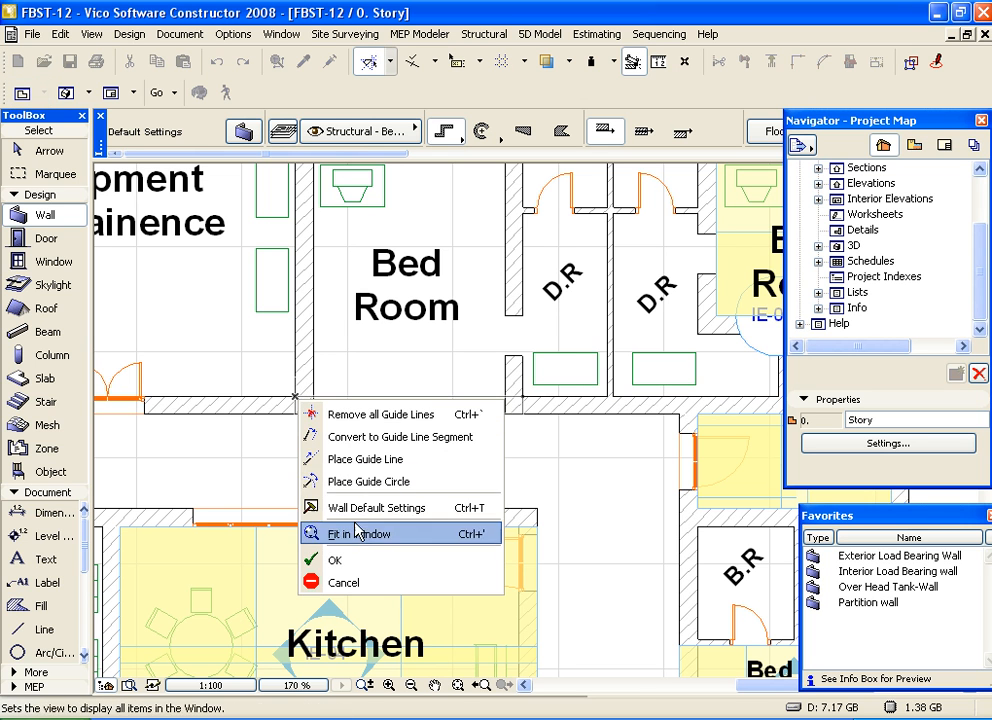
click(352, 563)
scroll(401, 449, down, 3)
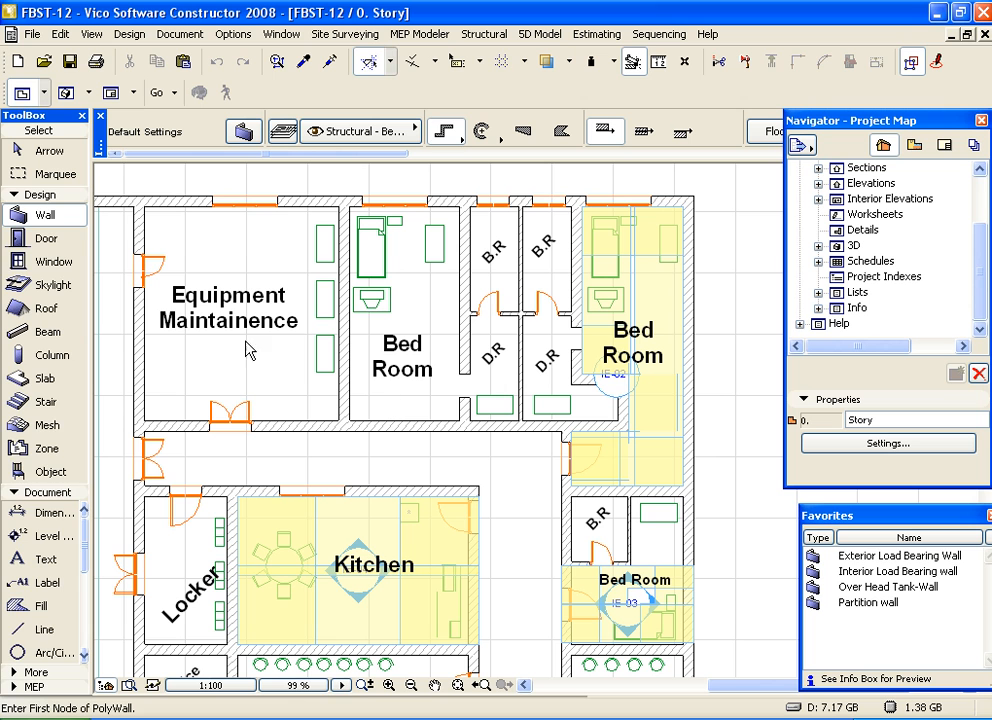
Place a rectangular interior elevation over the furnished upper part of the Bed Room beside Equipment Maintainence
click(40, 194)
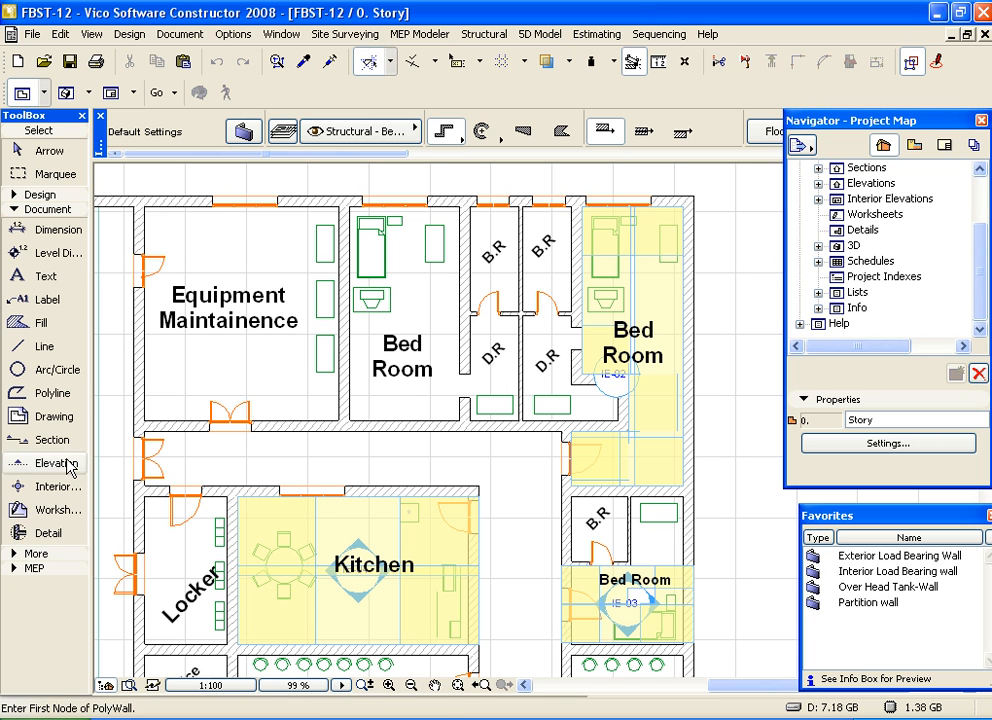
click(45, 486)
middle_drag(408, 365, 391, 425)
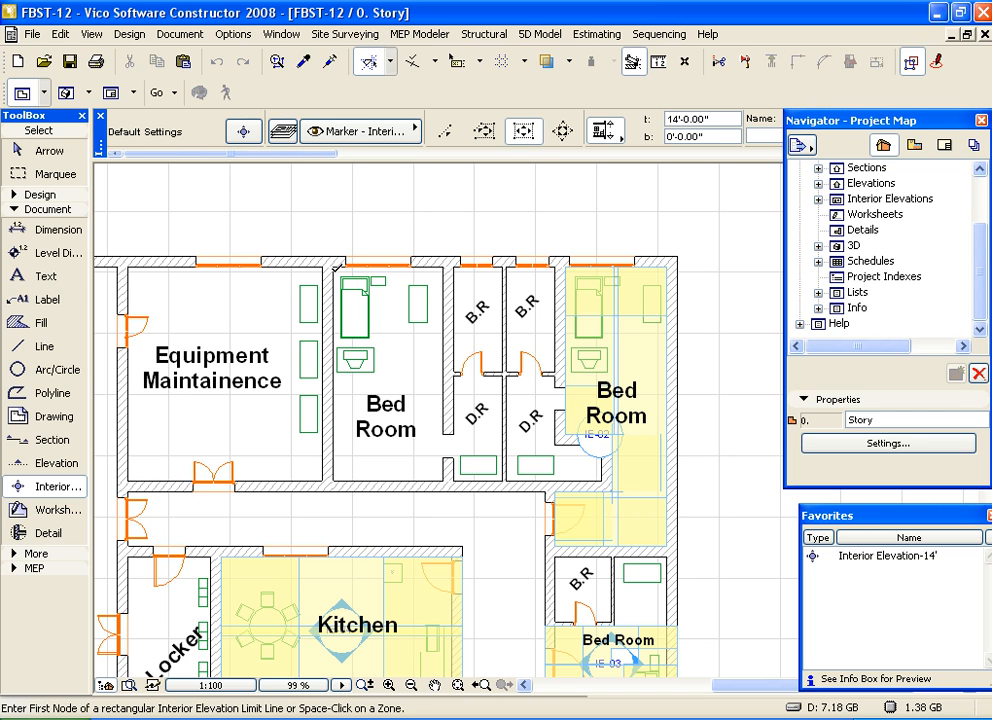
click(333, 266)
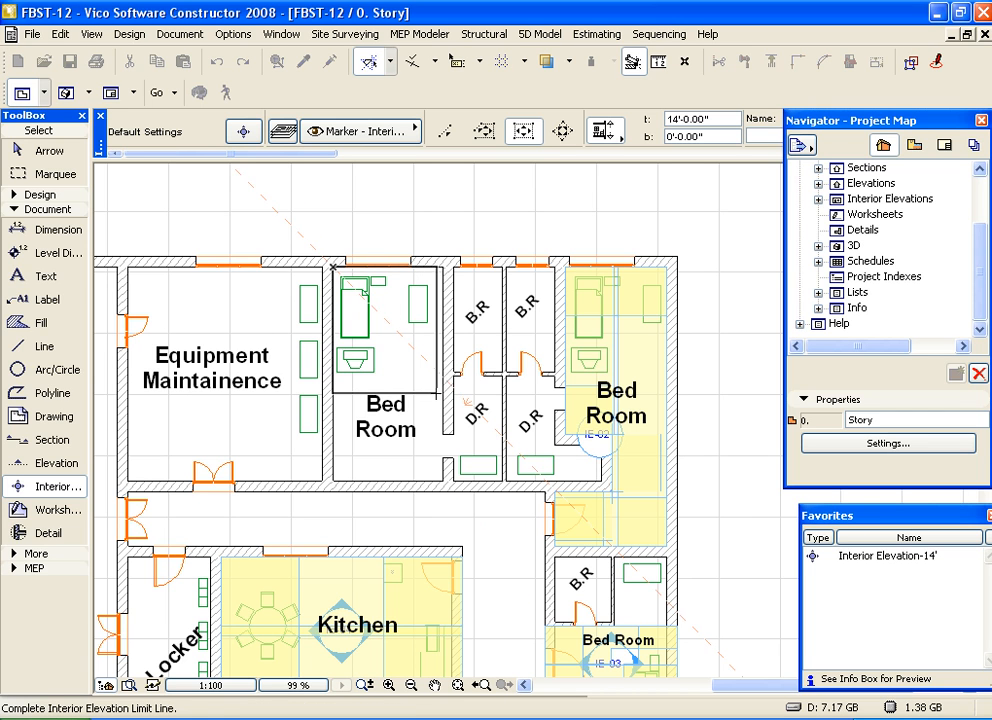
click(436, 394)
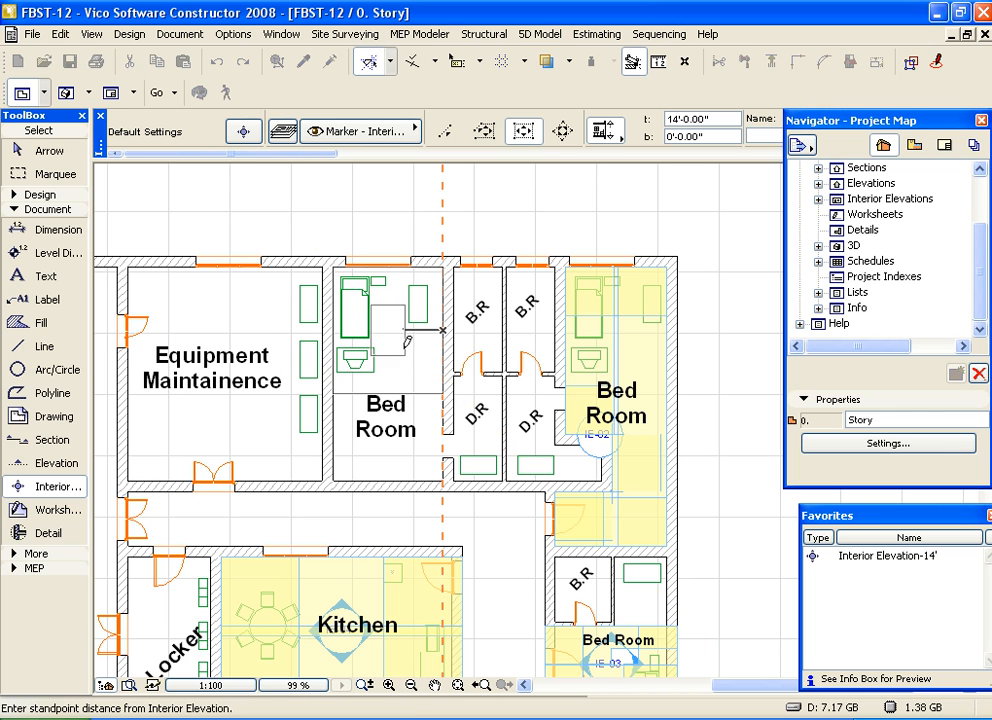
click(399, 327)
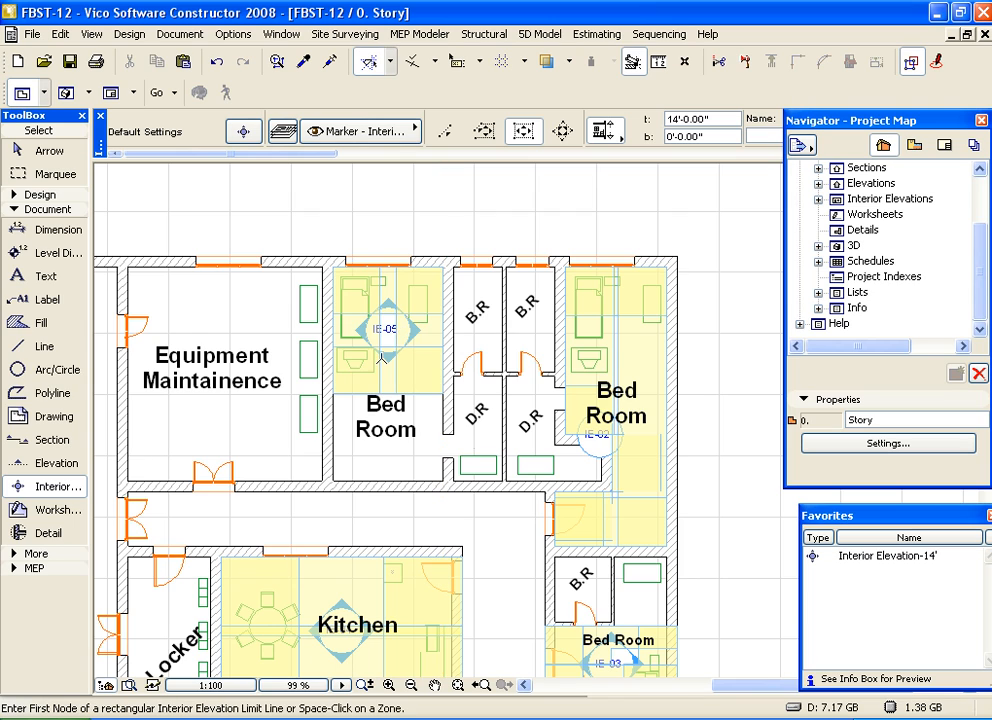
Place a rectangular interior elevation along the Office's inner wall corners, with its standpoint inside the room
scroll(419, 434, up, 2)
middle_drag(419, 434, 467, 330)
scroll(368, 502, down, 3)
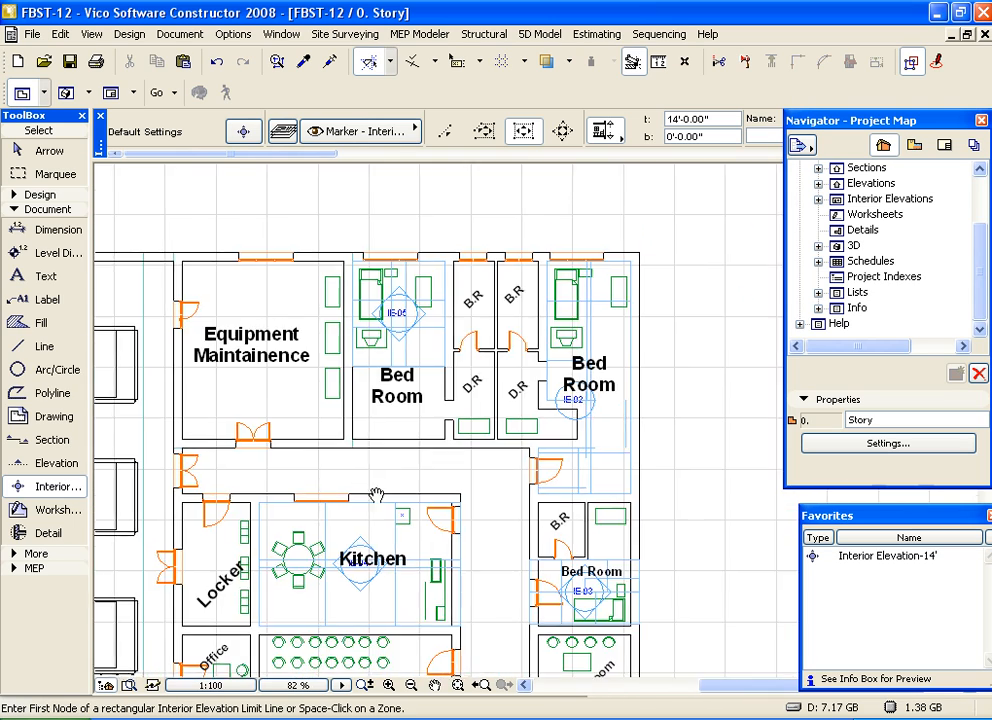
middle_drag(368, 502, 490, 386)
middle_drag(383, 377, 464, 376)
middle_drag(250, 370, 391, 336)
scroll(391, 336, down, 1)
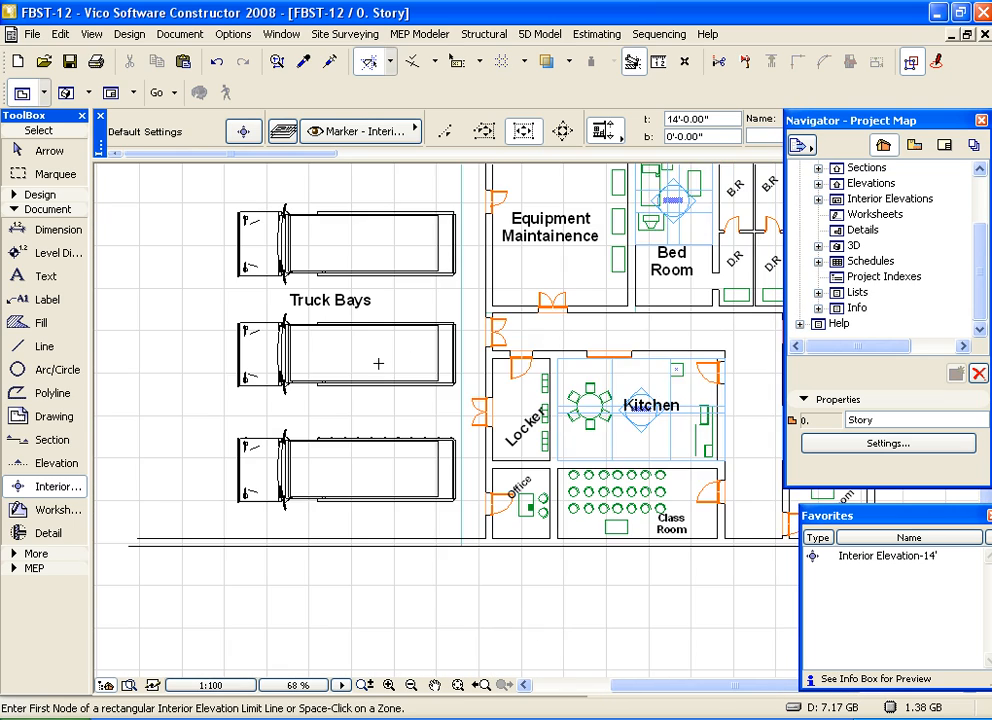
scroll(585, 417, down, 1)
middle_drag(583, 410, 456, 453)
scroll(460, 541, up, 10)
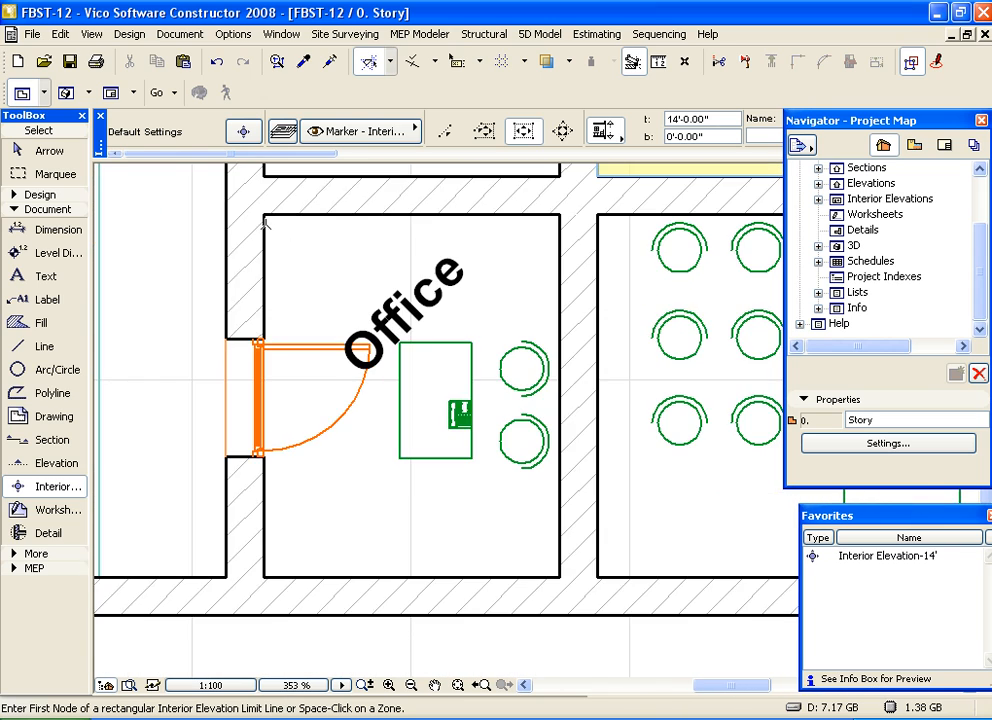
click(264, 214)
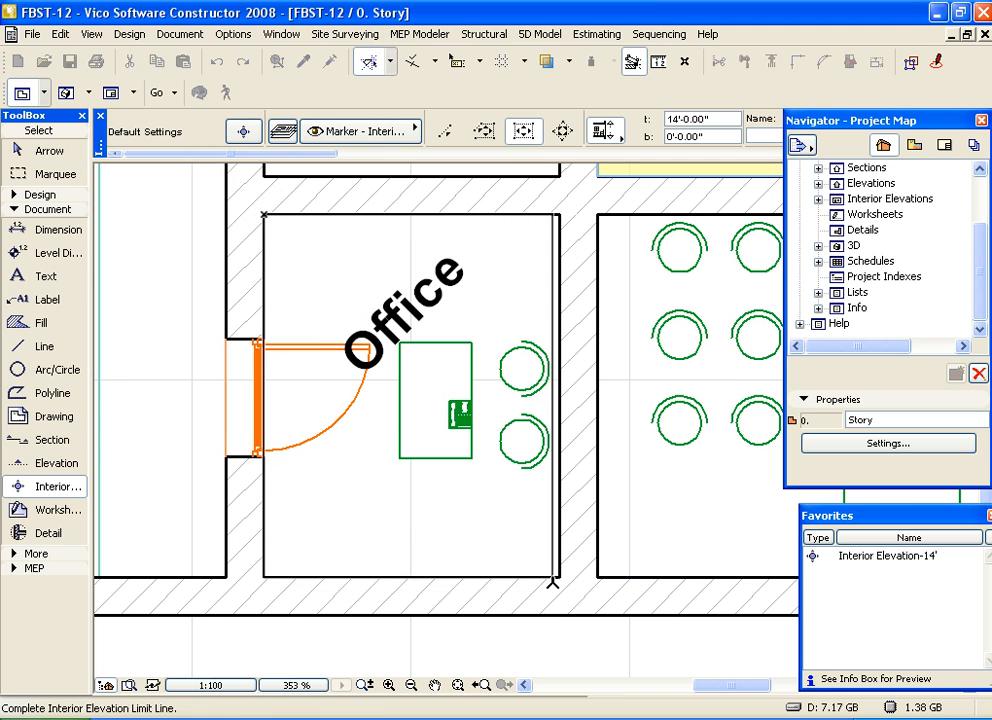
click(558, 576)
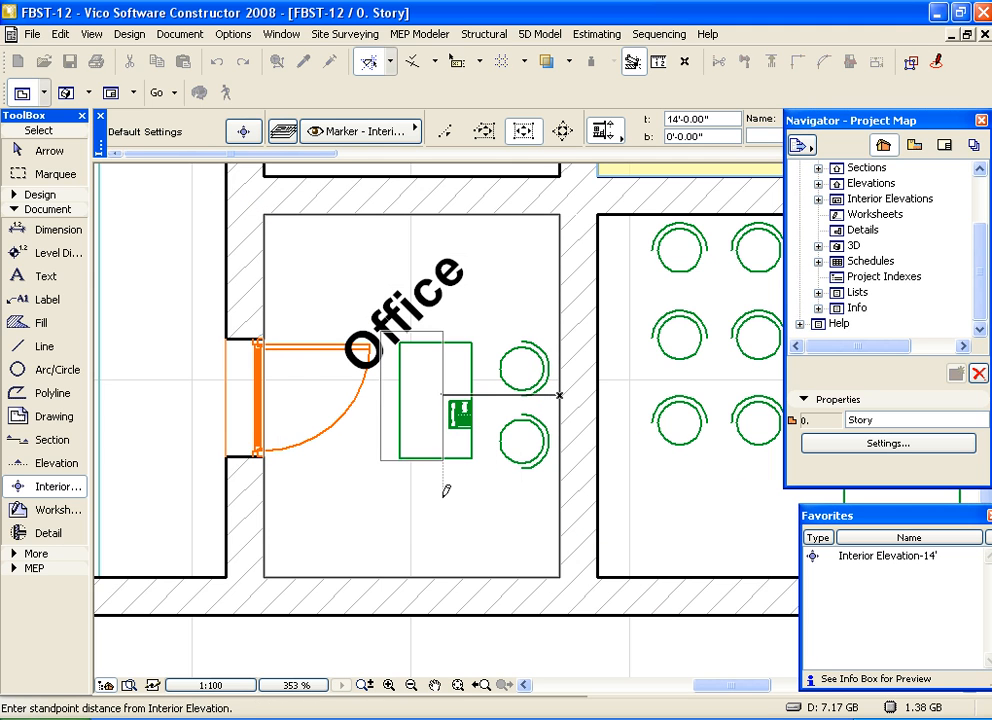
click(375, 455)
Expand the Interior Elevations group in the project map to review its list of interior elevations
scroll(378, 464, down, 3)
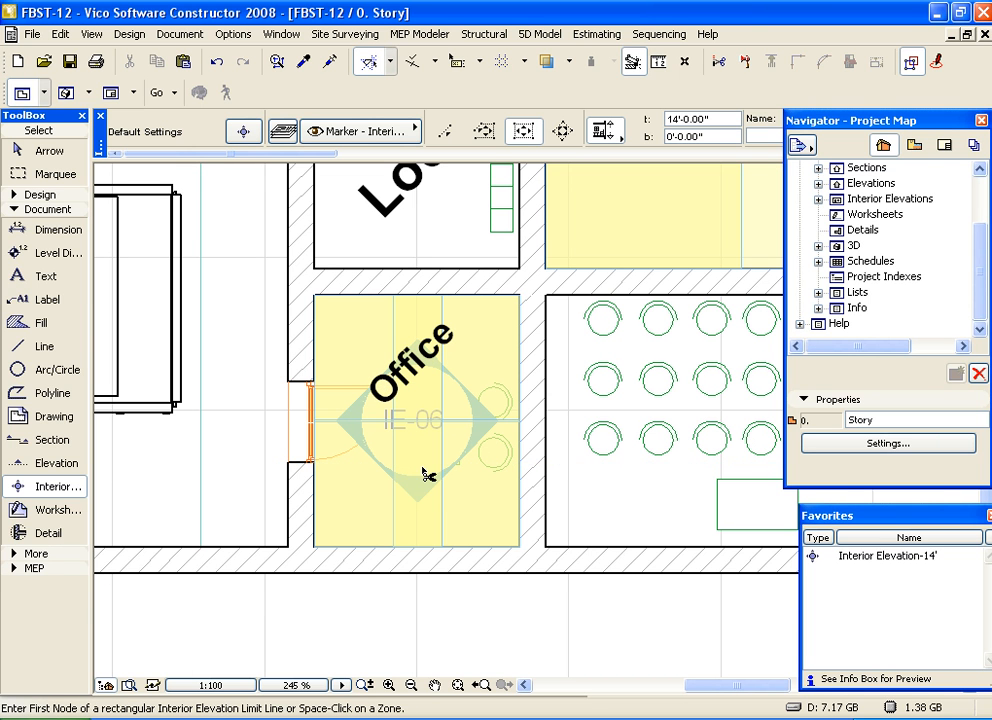
scroll(596, 398, down, 3)
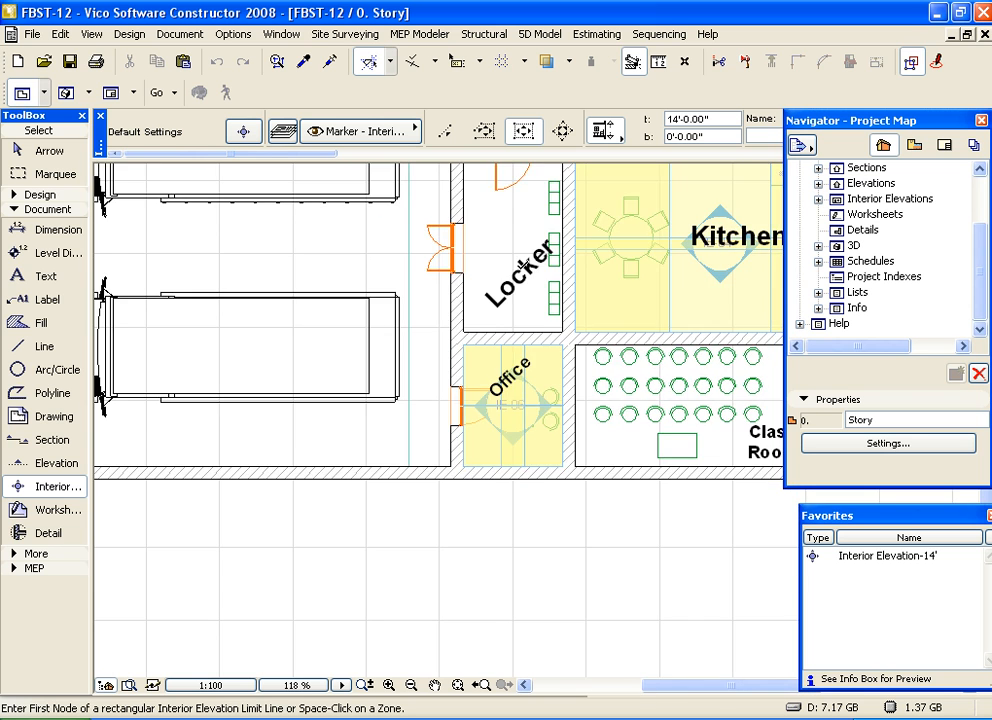
scroll(596, 398, down, 3)
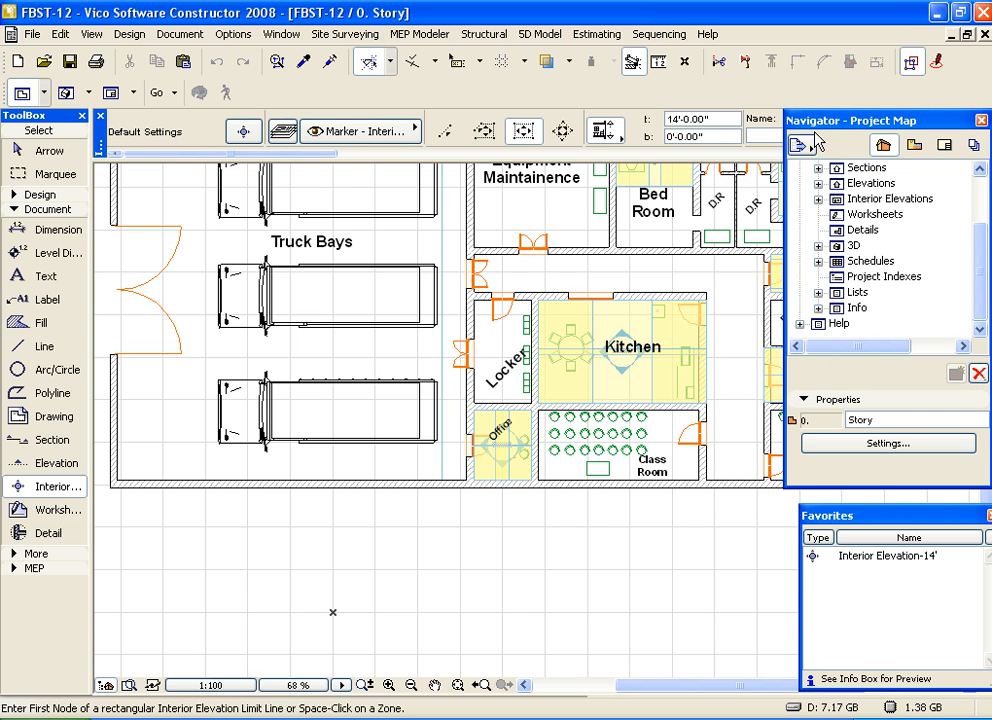
click(819, 198)
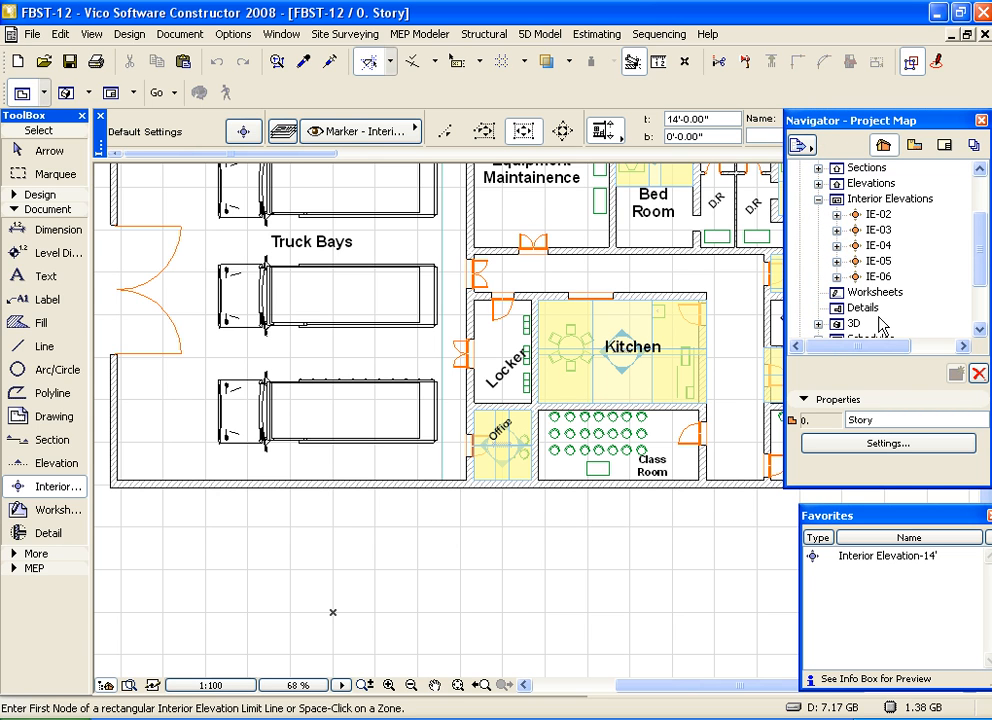
drag(875, 352, 884, 350)
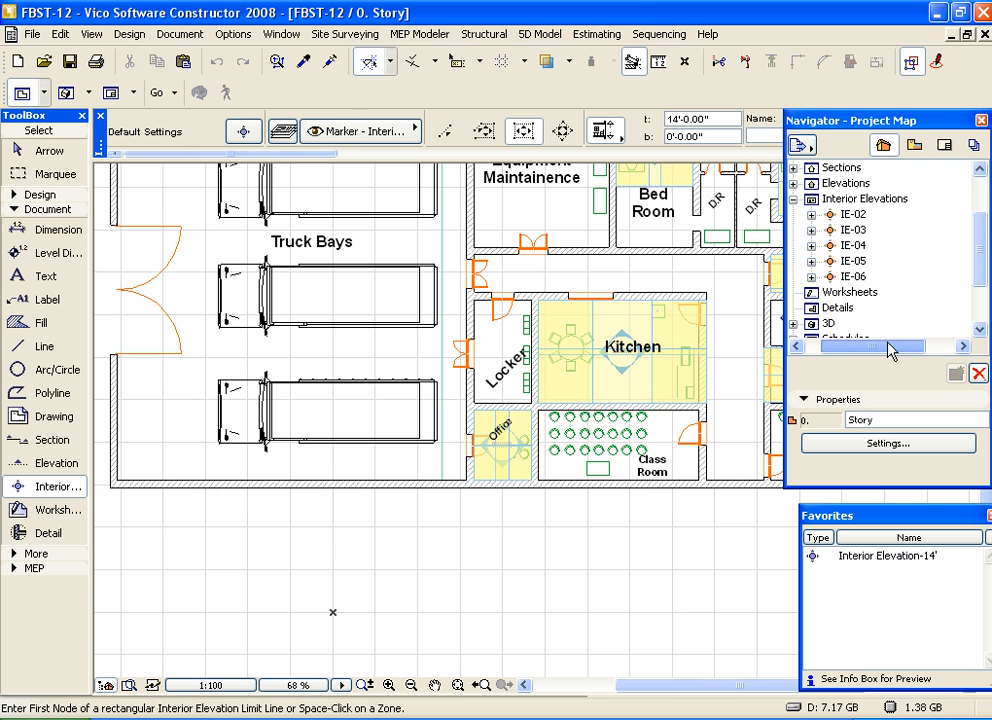
Open the IE-05 interior elevations IE-0501, IE-0502, IE-0503 and IE-0504 in turn to examine each wall view
drag(889, 350, 882, 349)
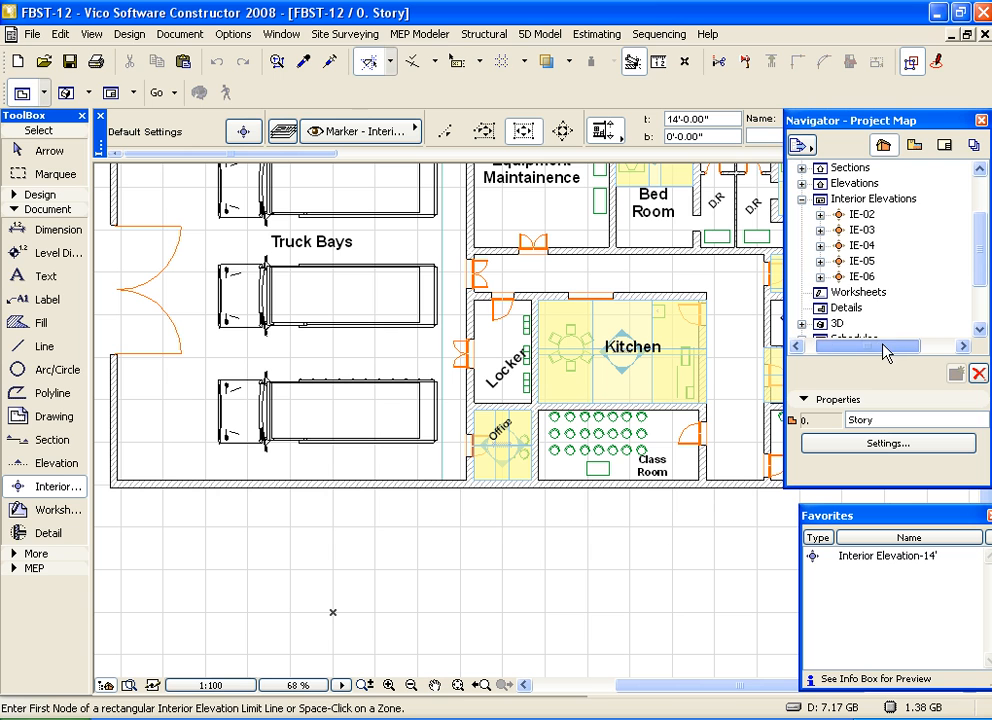
click(819, 262)
drag(886, 348, 912, 348)
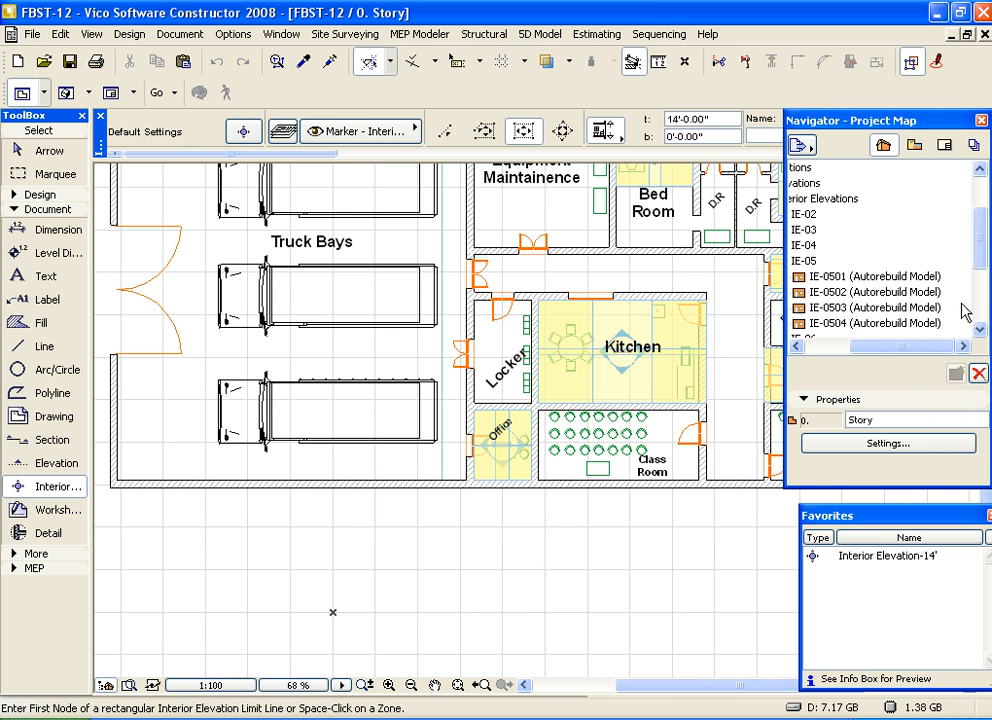
drag(977, 253, 977, 286)
drag(939, 345, 905, 345)
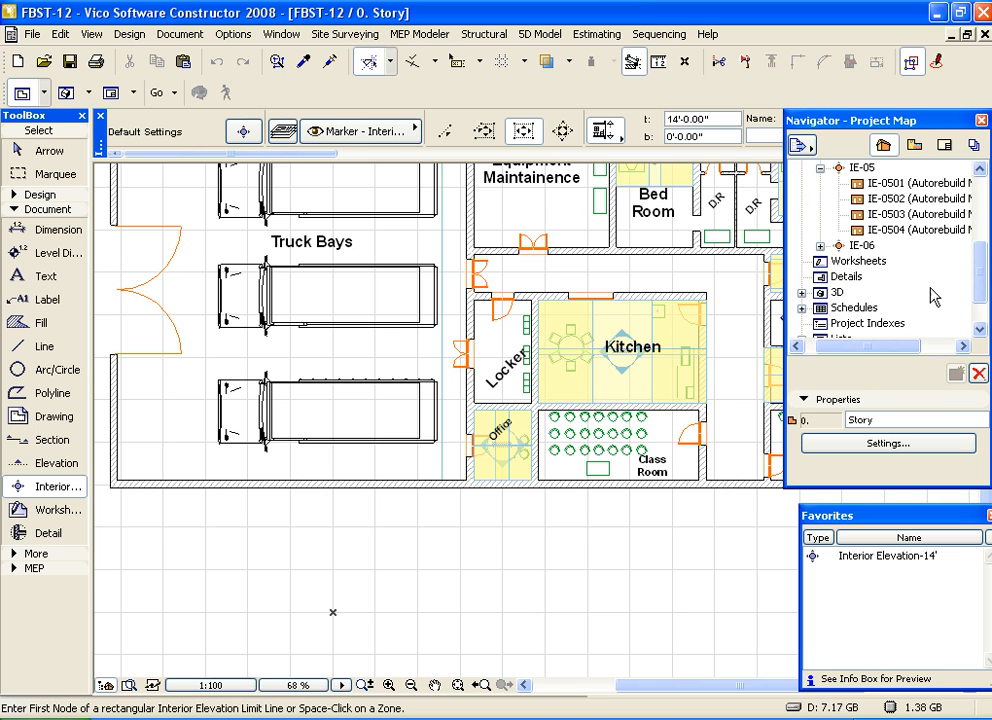
double_click(912, 185)
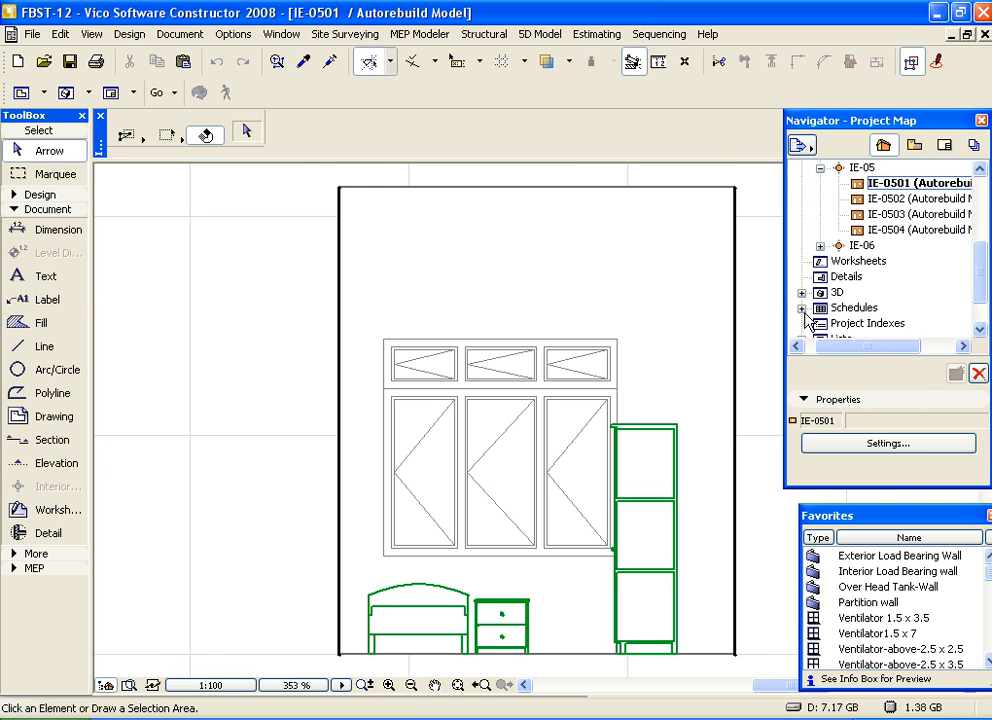
double_click(895, 199)
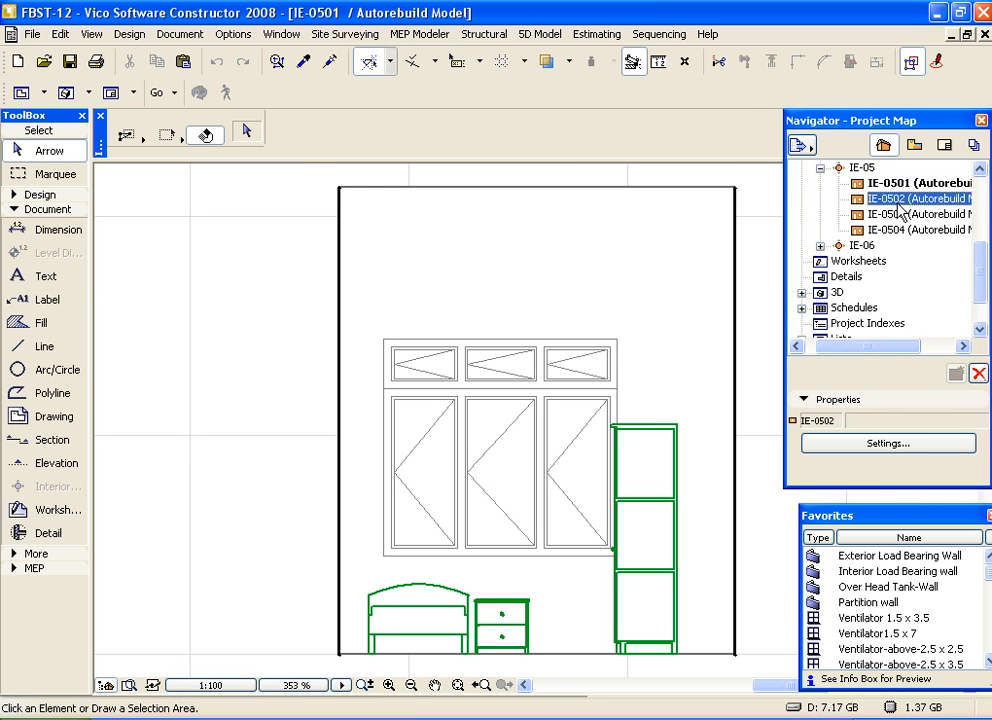
double_click(897, 215)
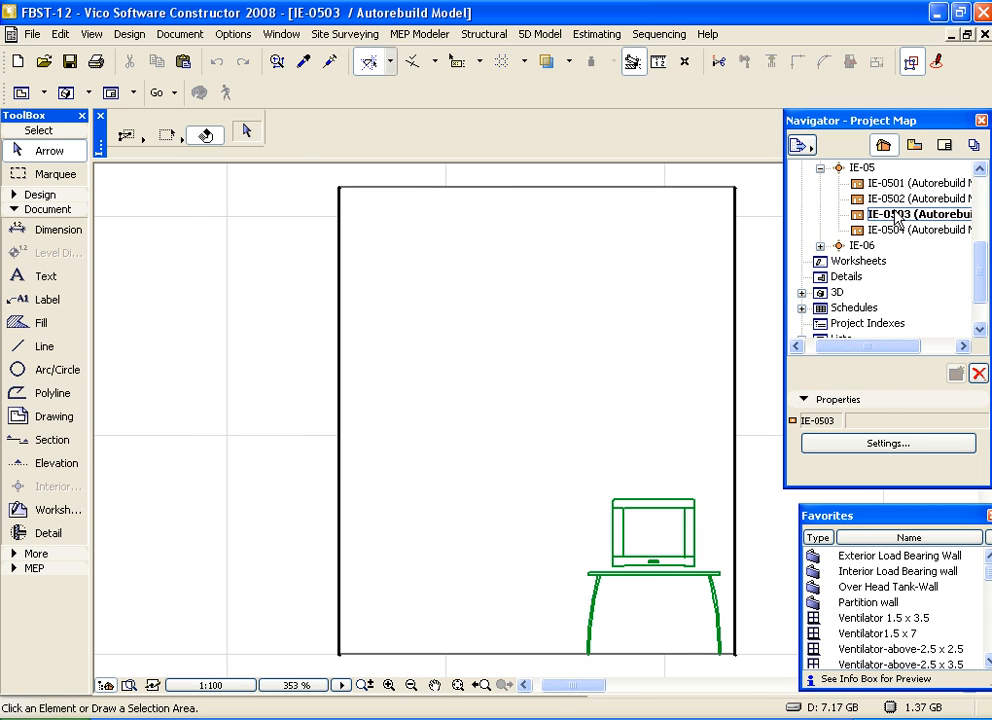
double_click(899, 232)
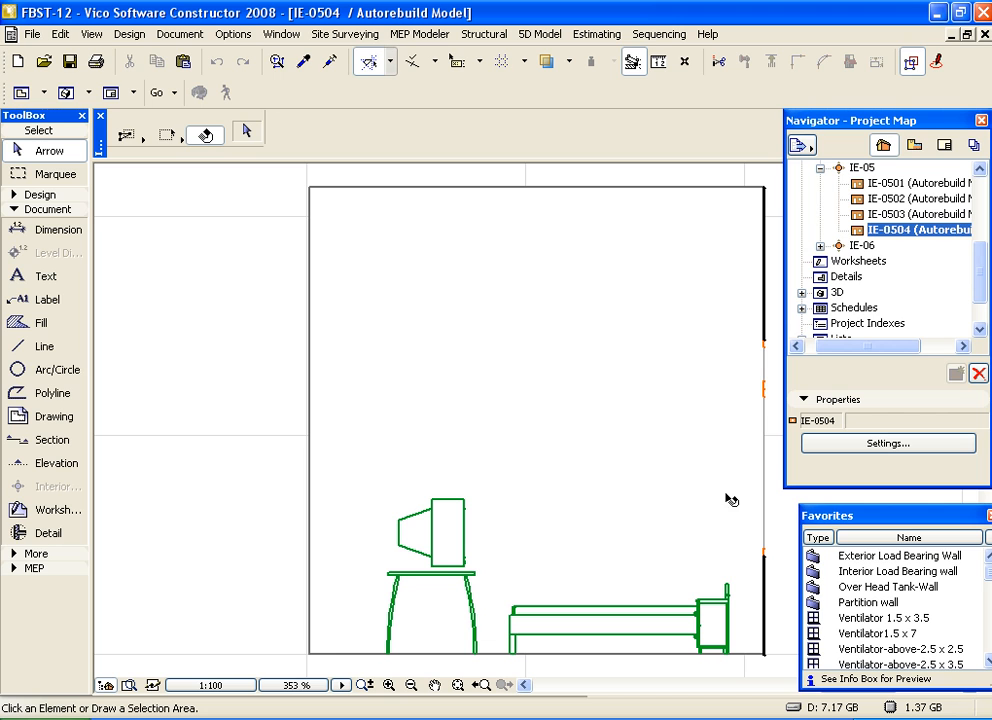
click(821, 169)
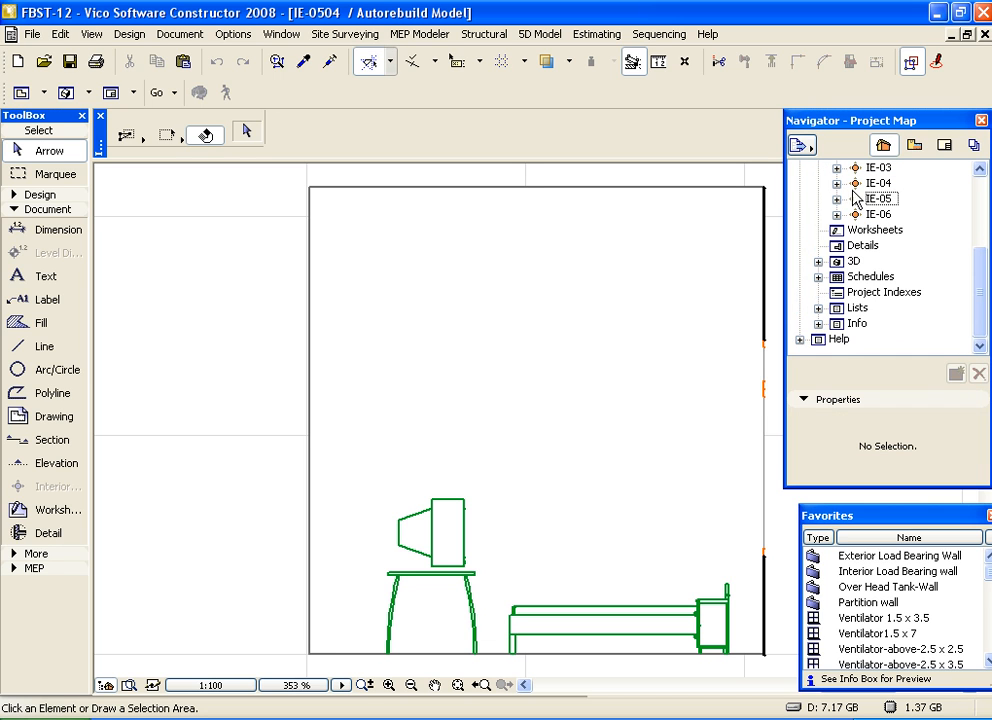
Open the IE-03 interior elevations IE-0301 through IE-0304 one after another to examine each wall view
scroll(979, 300, up, 1)
click(836, 184)
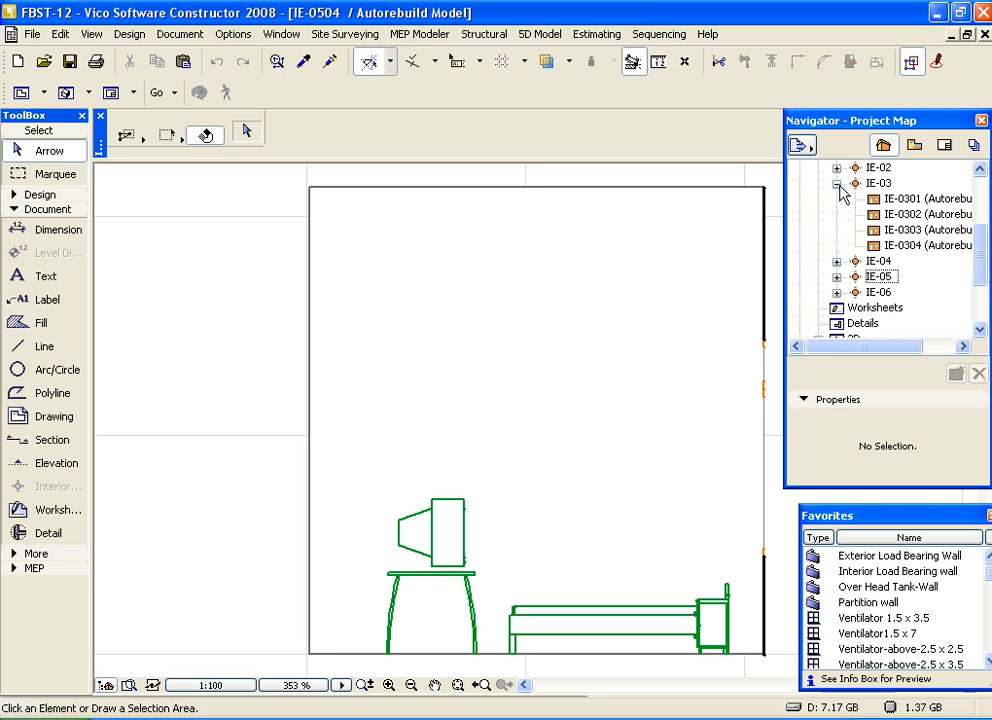
double_click(912, 200)
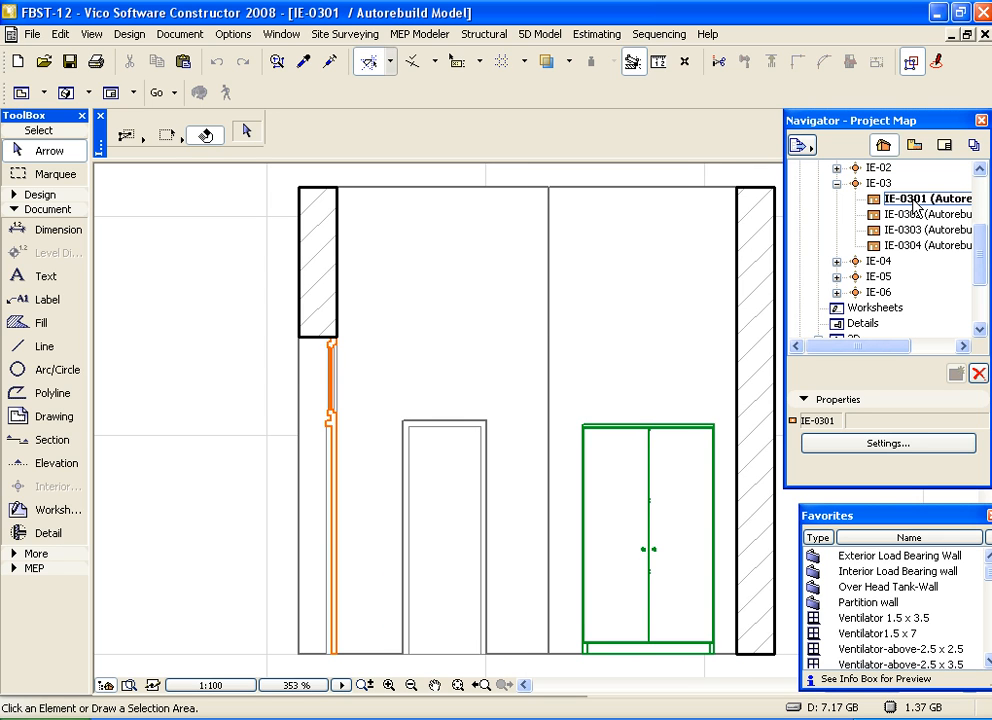
double_click(909, 216)
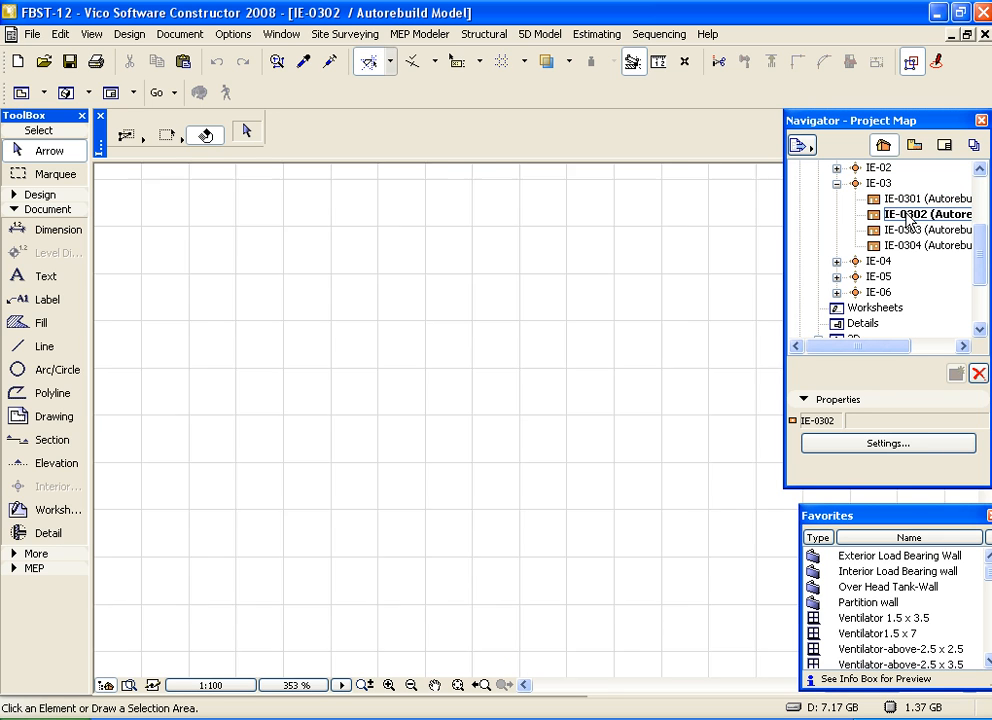
double_click(913, 231)
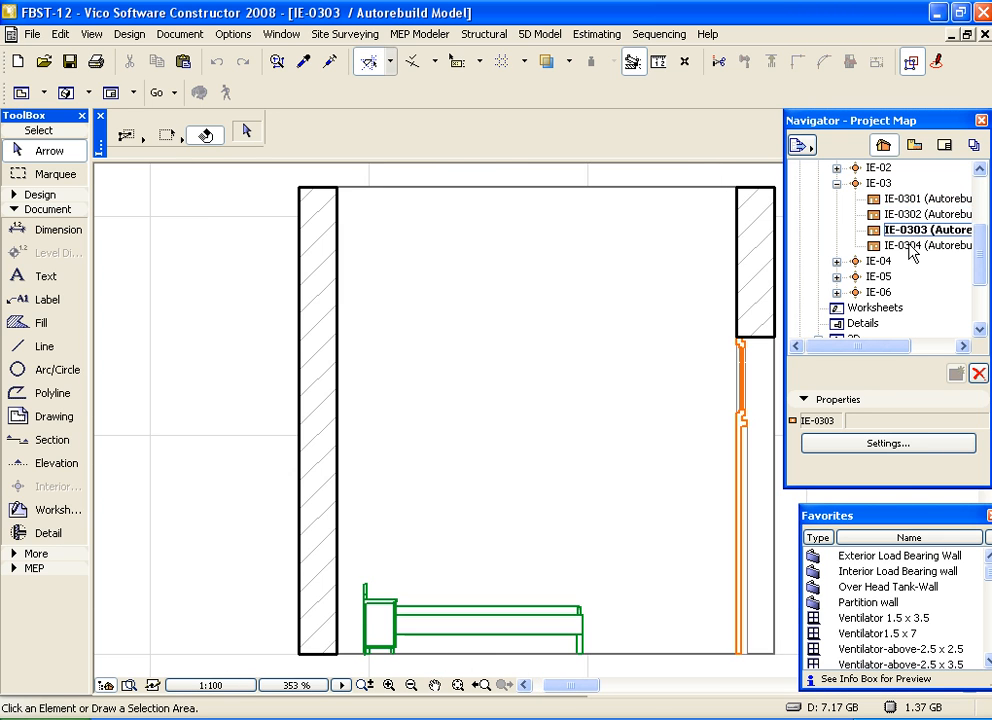
double_click(911, 247)
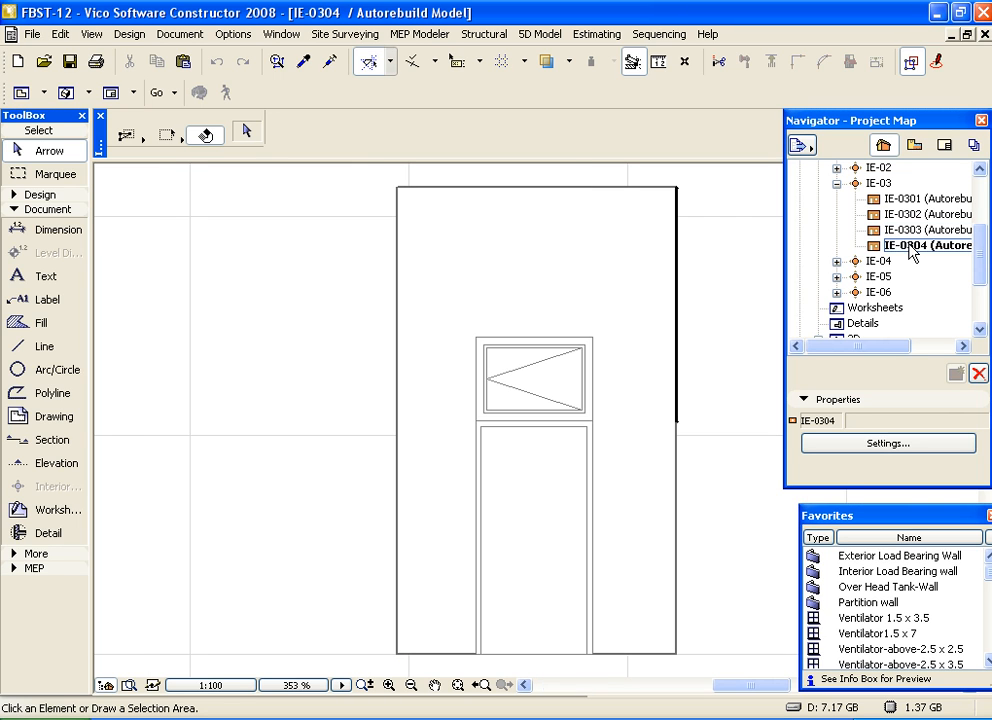
Recheck the IE-03 elevations in reverse order from IE-0303 back to IE-0301, and collapse the IE-03 group
double_click(893, 230)
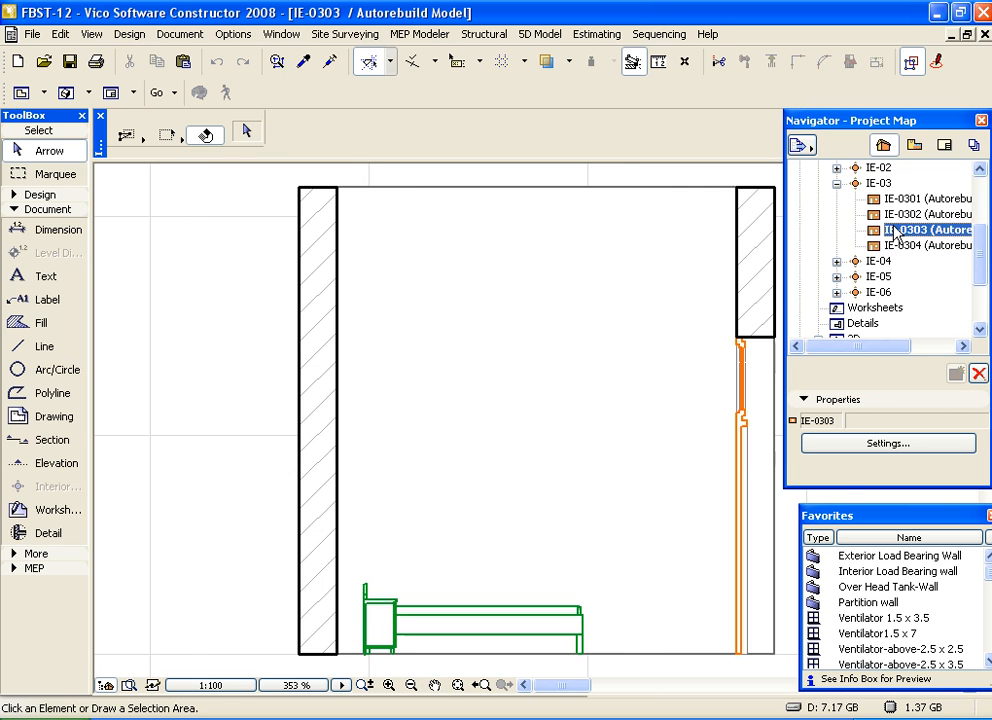
click(898, 216)
double_click(898, 218)
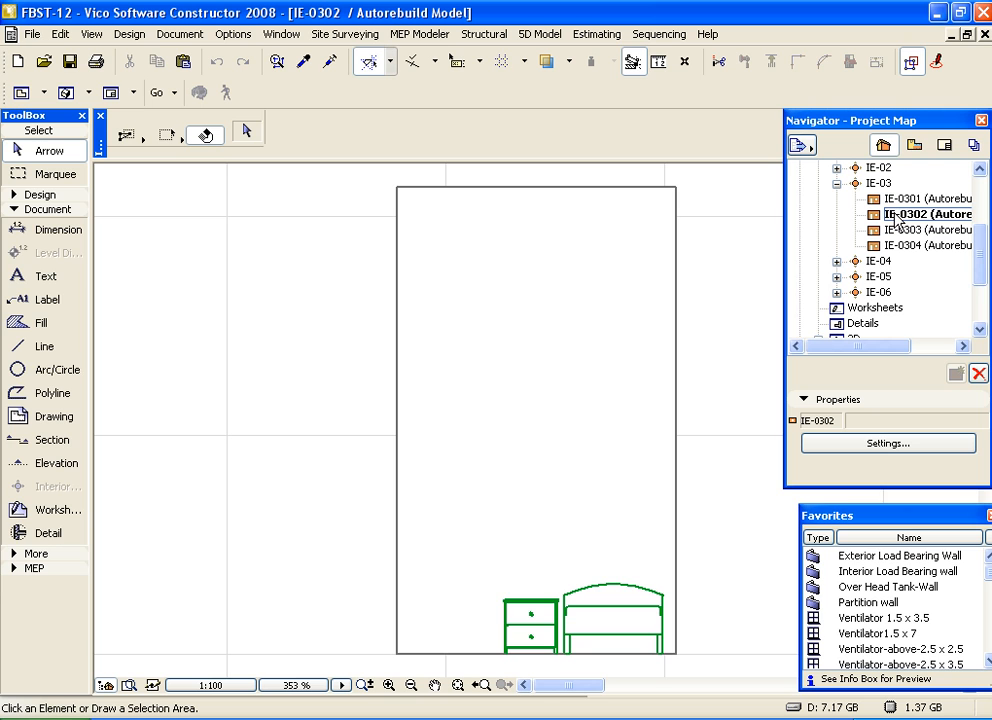
double_click(891, 205)
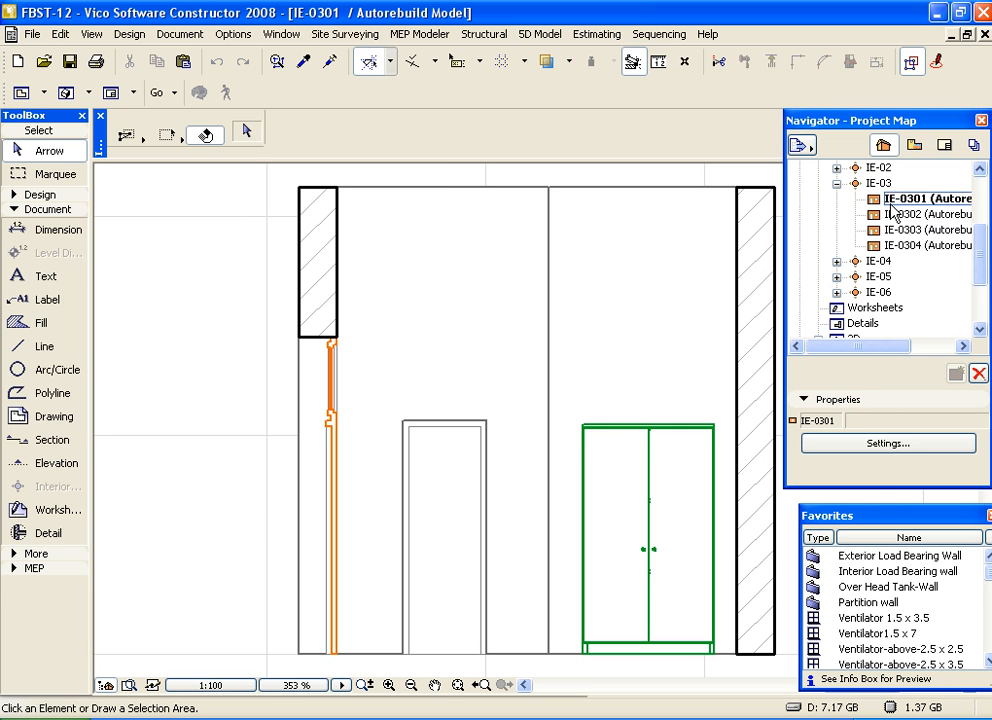
click(836, 184)
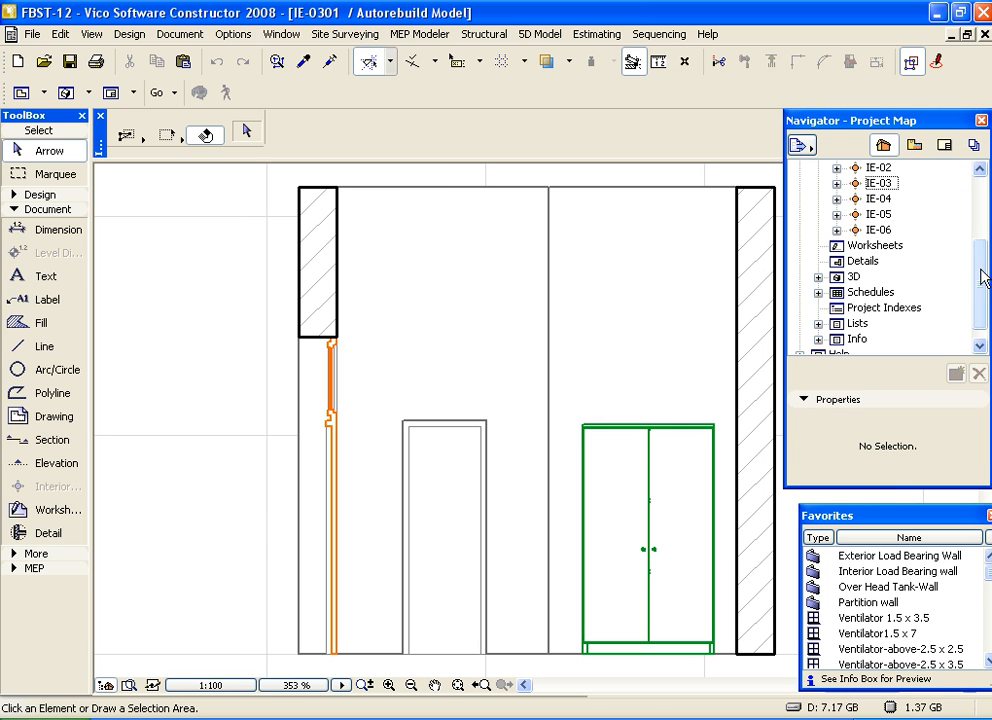
Collapse the Interior Elevations group in the project map and return to the 0. Story plan, showing the whole building
scroll(983, 278, up, 2)
click(819, 230)
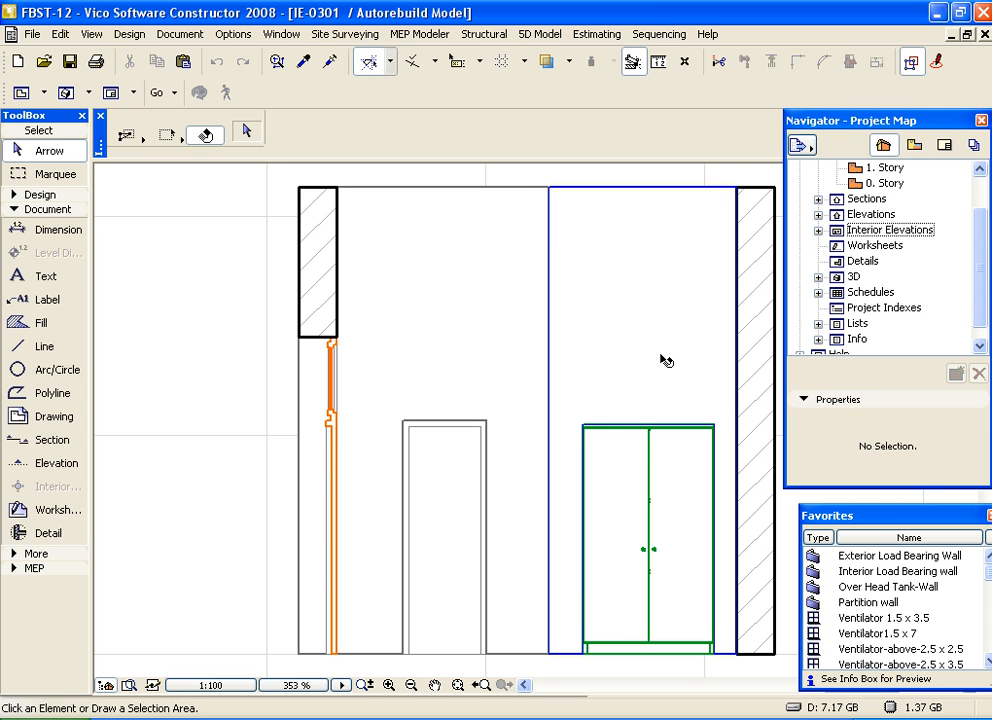
key(F2)
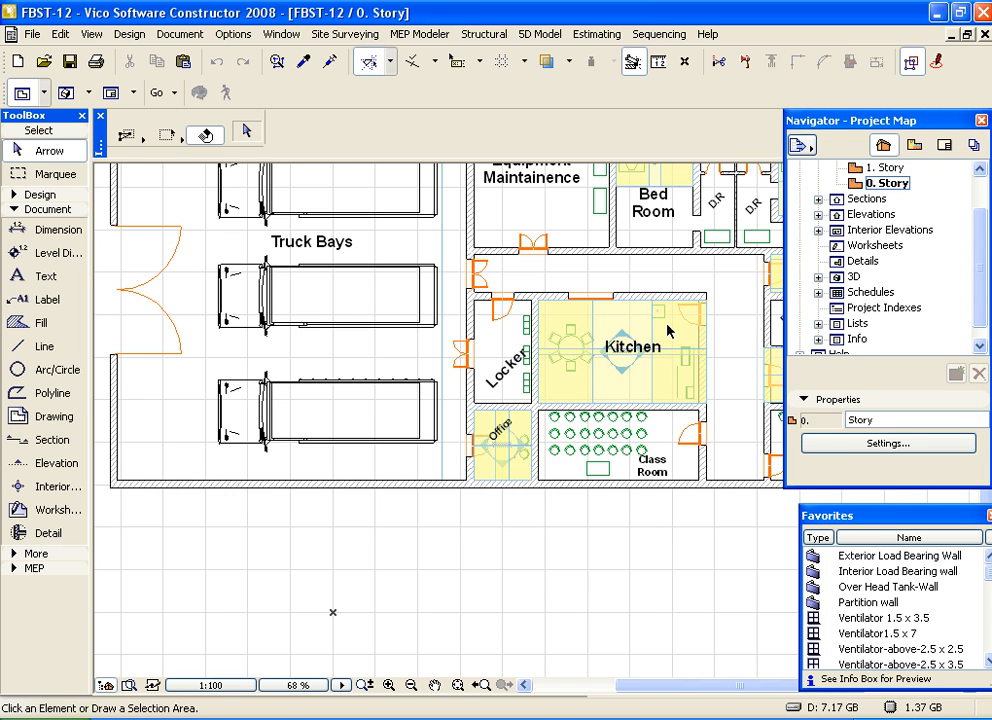
scroll(668, 356, down, 2)
middle_drag(588, 303, 470, 395)
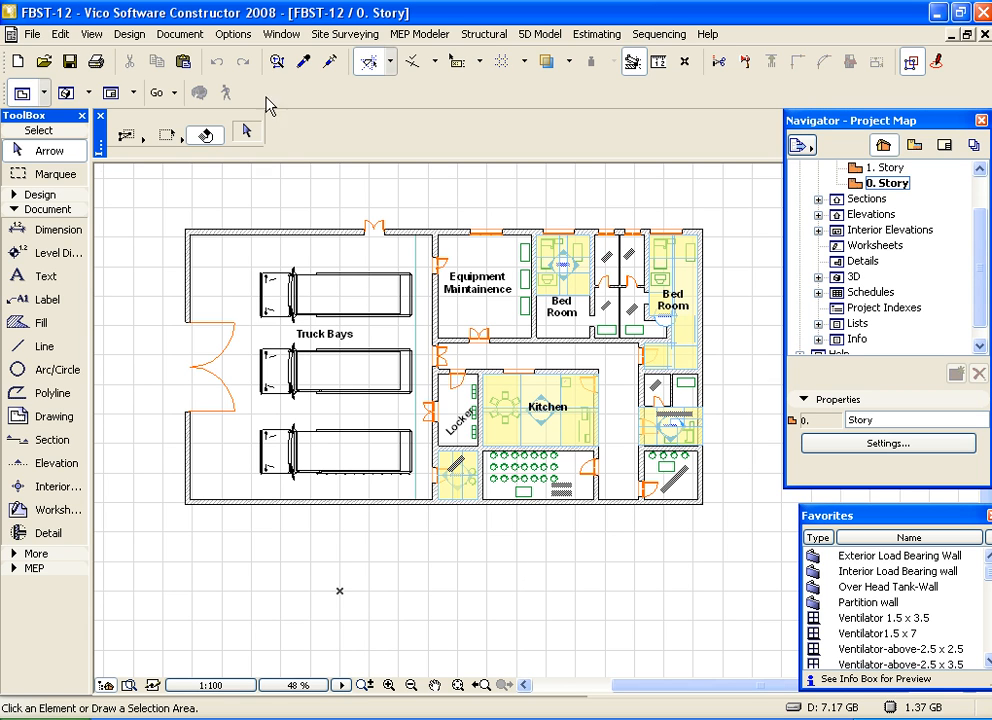
Make the Dimensioning - General layer visible on the 0. Story plan
click(71, 229)
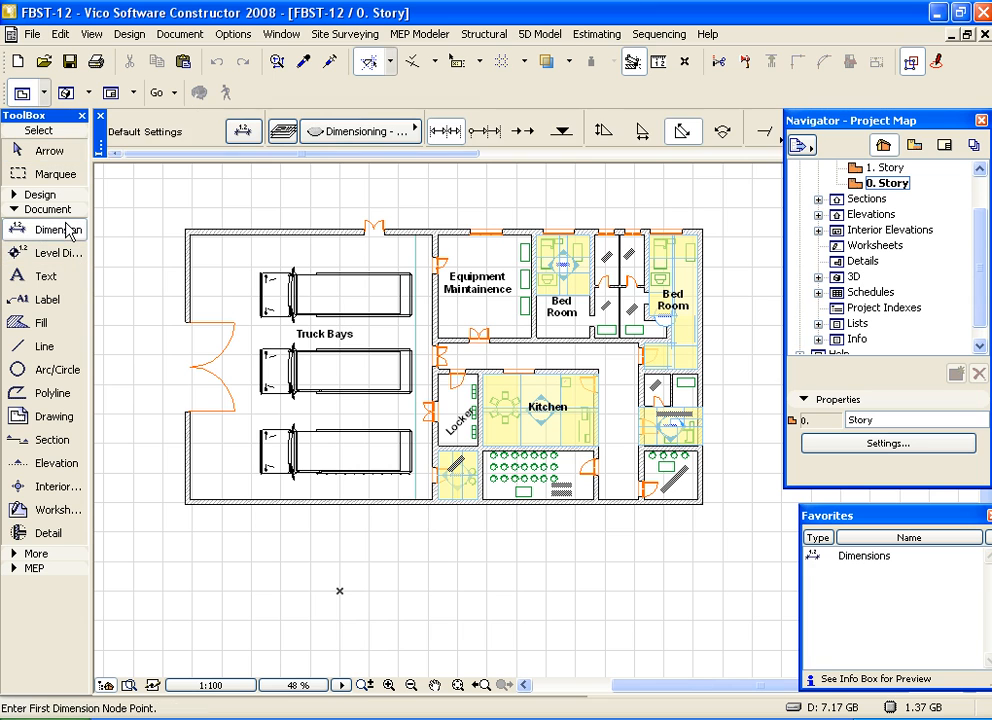
click(281, 135)
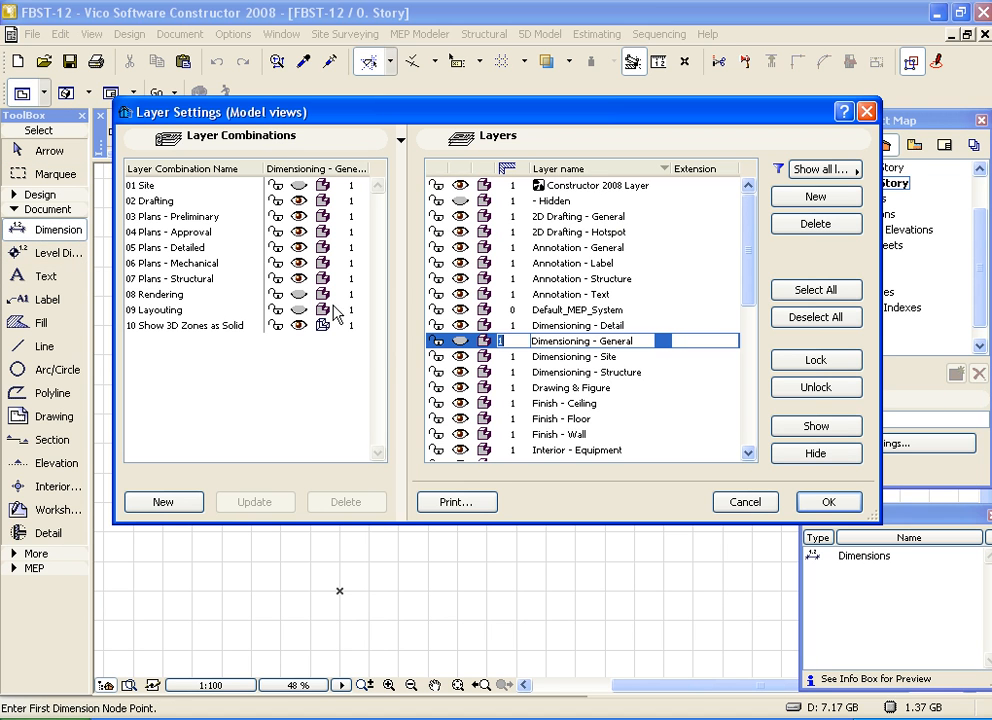
click(459, 341)
click(828, 502)
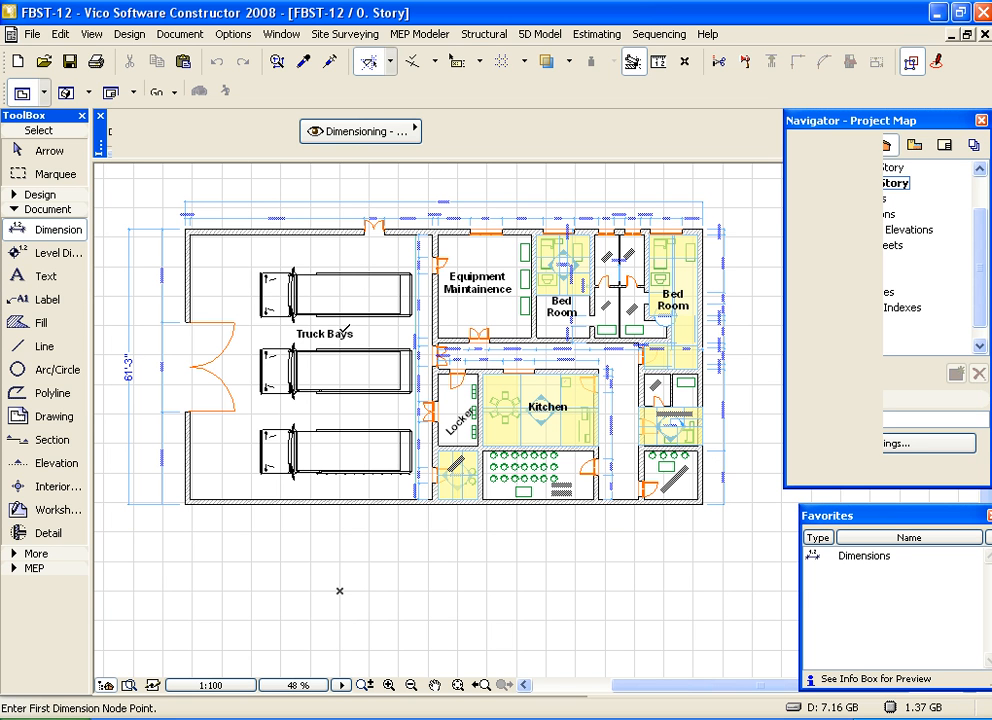
Make the Marker - Section and Marker - Elevation layers visible on the 0. Story plan
click(55, 440)
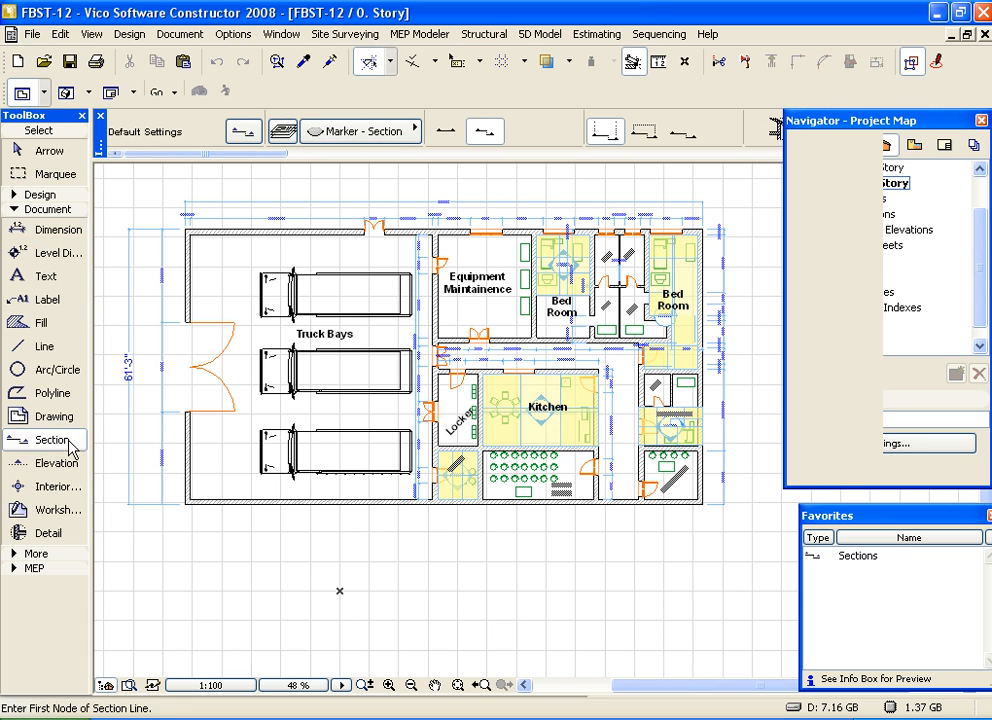
click(242, 135)
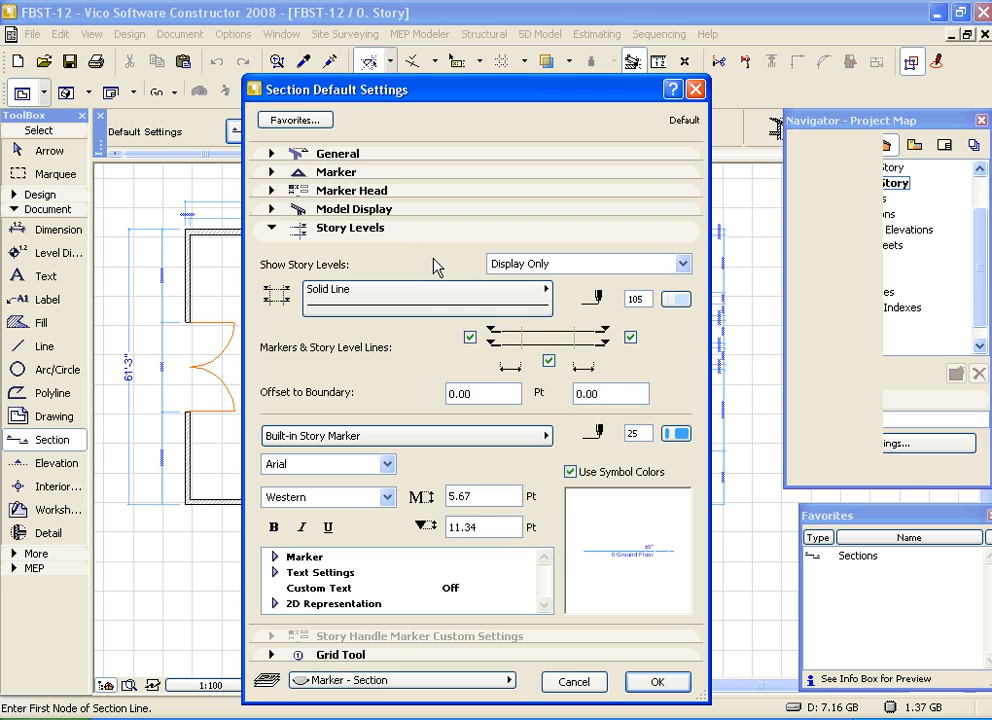
click(573, 684)
click(285, 133)
click(460, 419)
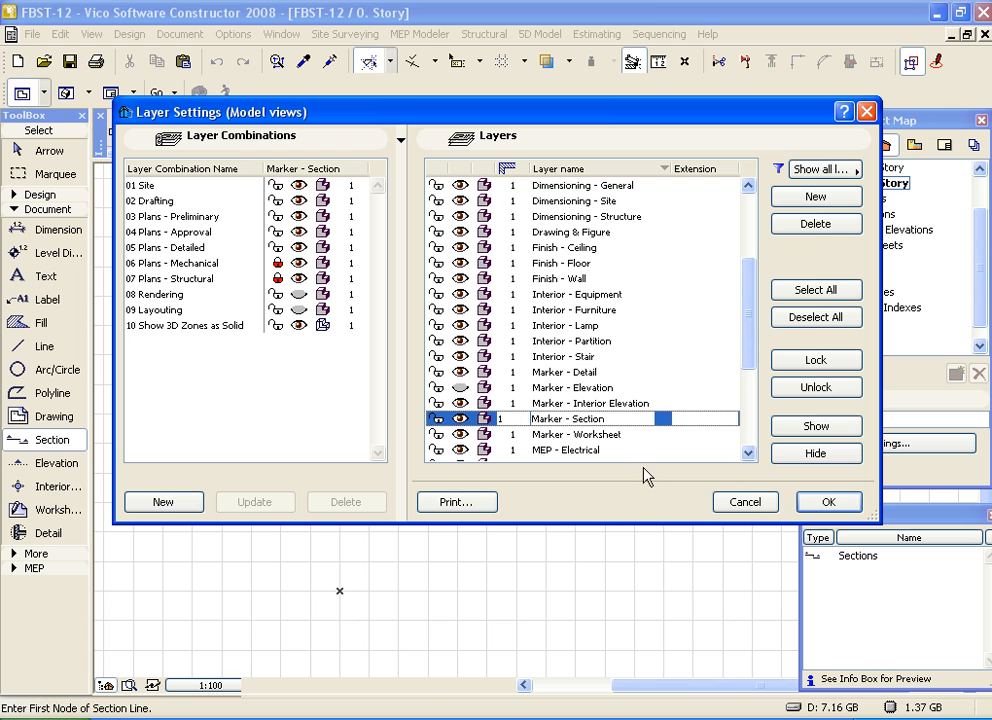
click(460, 388)
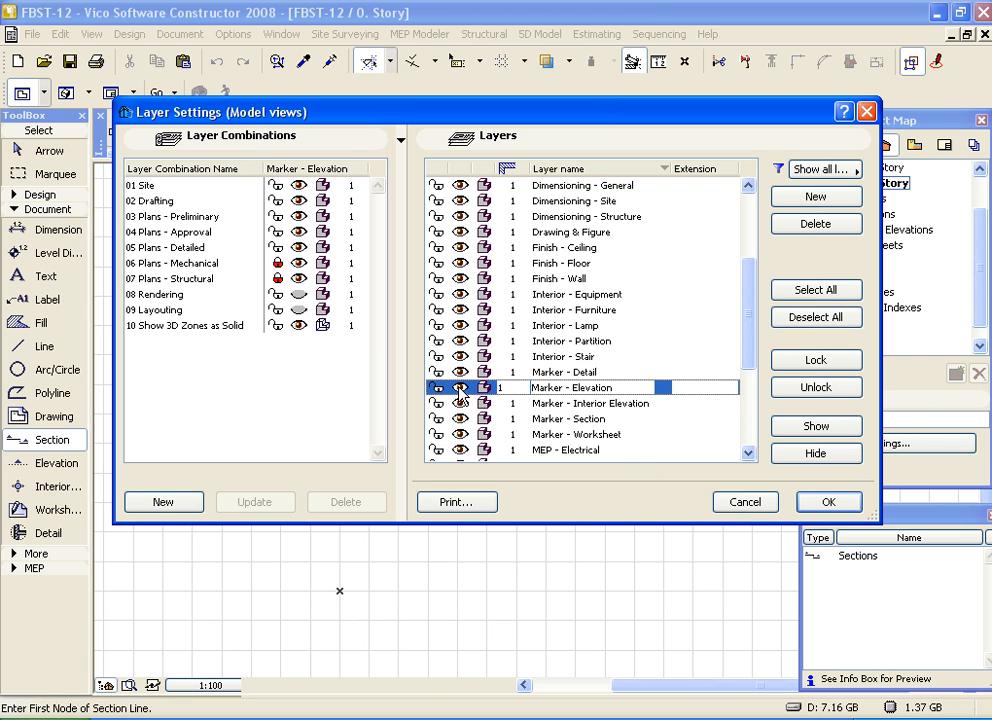
click(745, 502)
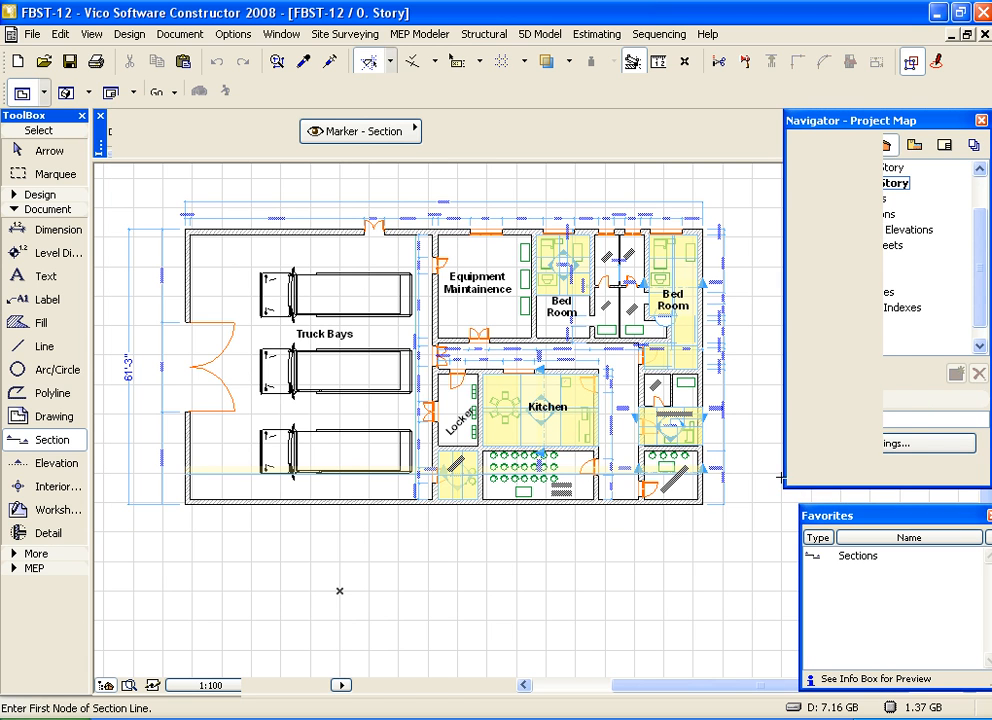
scroll(590, 353, down, 2)
scroll(556, 334, up, 2)
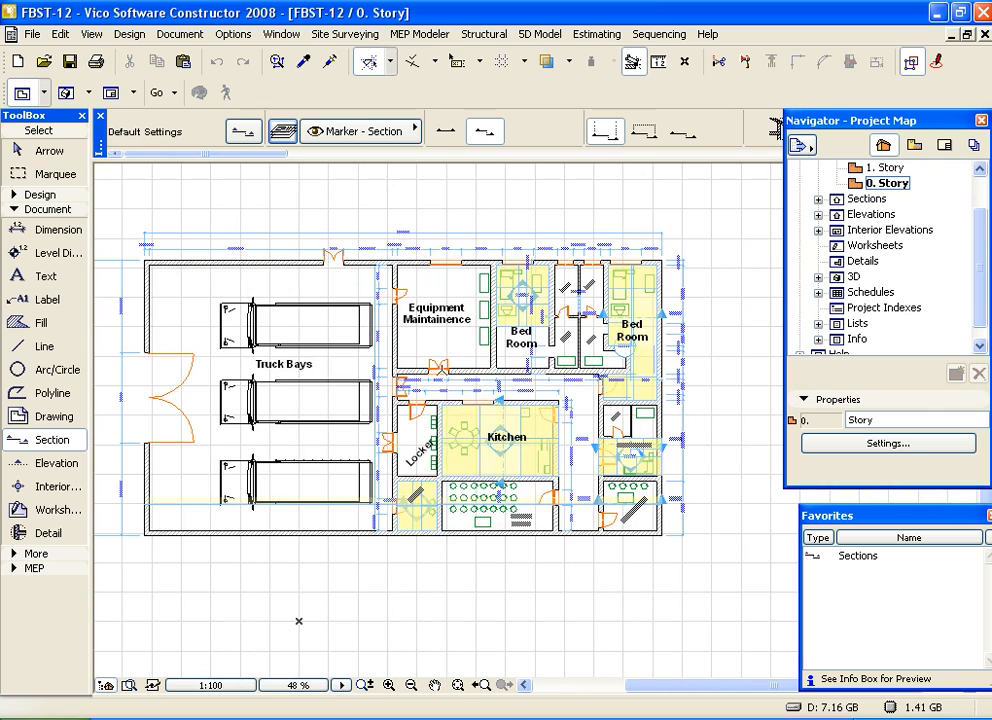
scroll(466, 393, up, 2)
scroll(466, 393, down, 2)
scroll(505, 350, up, 1)
scroll(505, 350, down, 1)
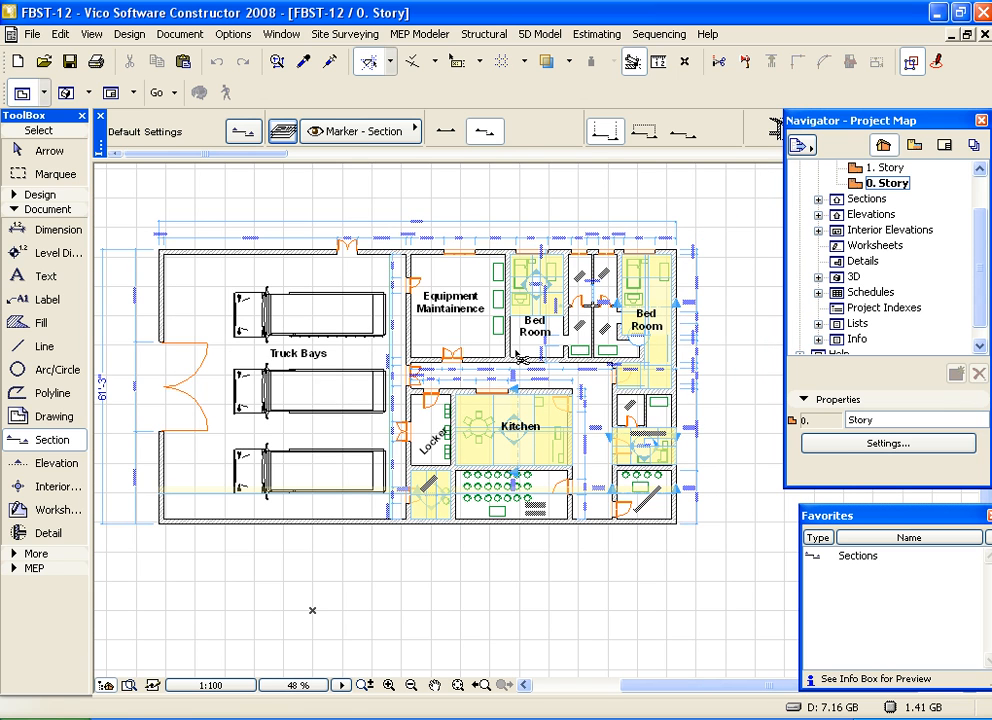